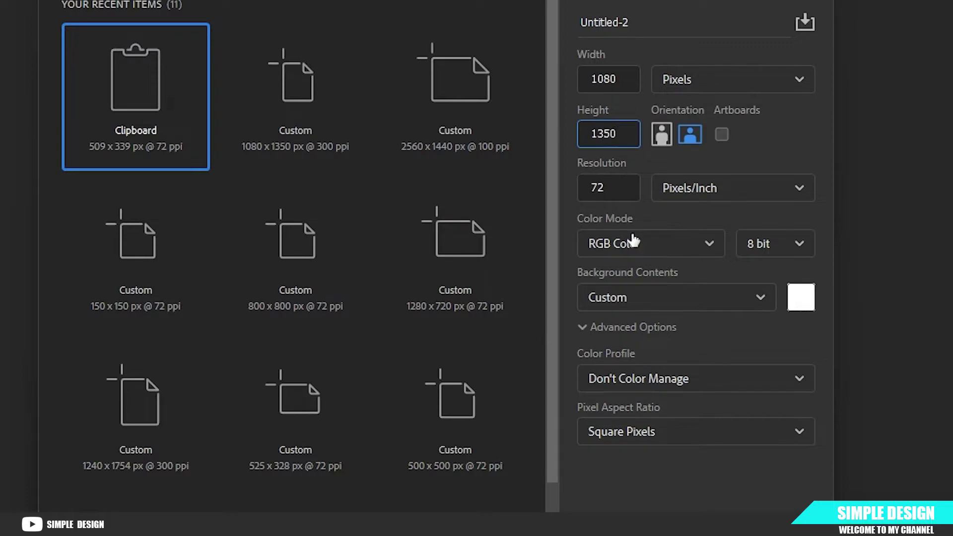
- Create a 1080 x 1350 px document with a resolution of 300 pixels/inch
double_click(599, 187)
type("300")
left_click(689, 491)
- Copy the dribbling player and the half-length player cutouts from Untitled-1 into the Untitled-2 document
left_click(309, 36)
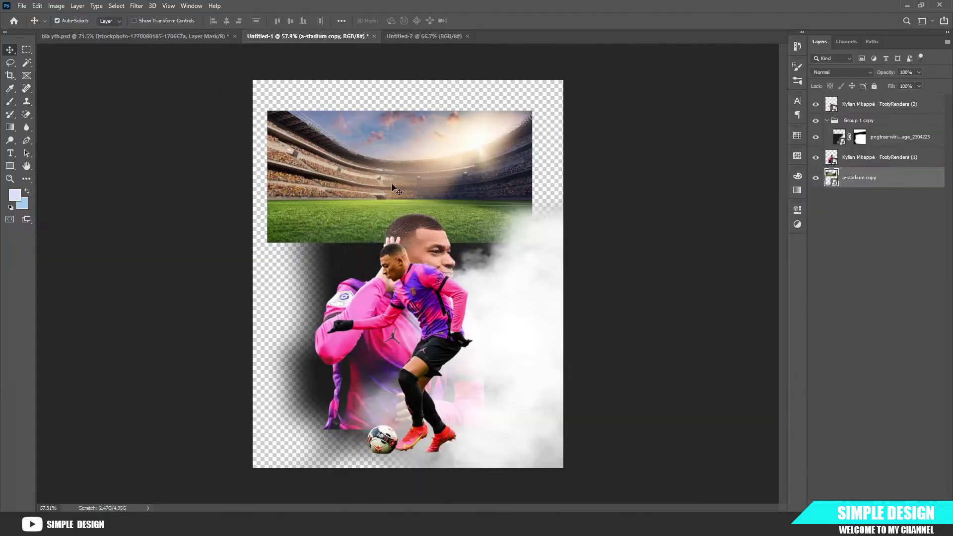
left_click_drag(412, 307, 411, 270)
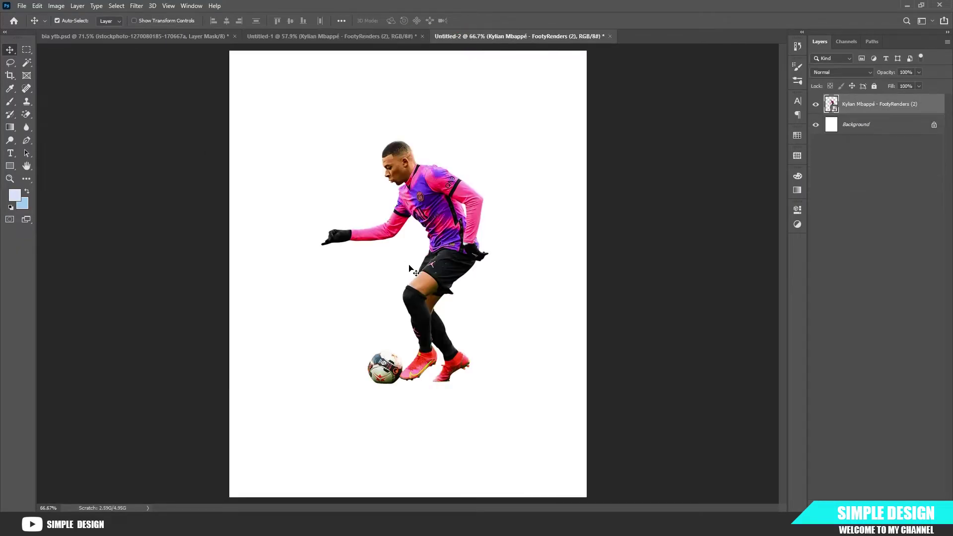
left_click(335, 38)
left_click(815, 104)
left_click(824, 142)
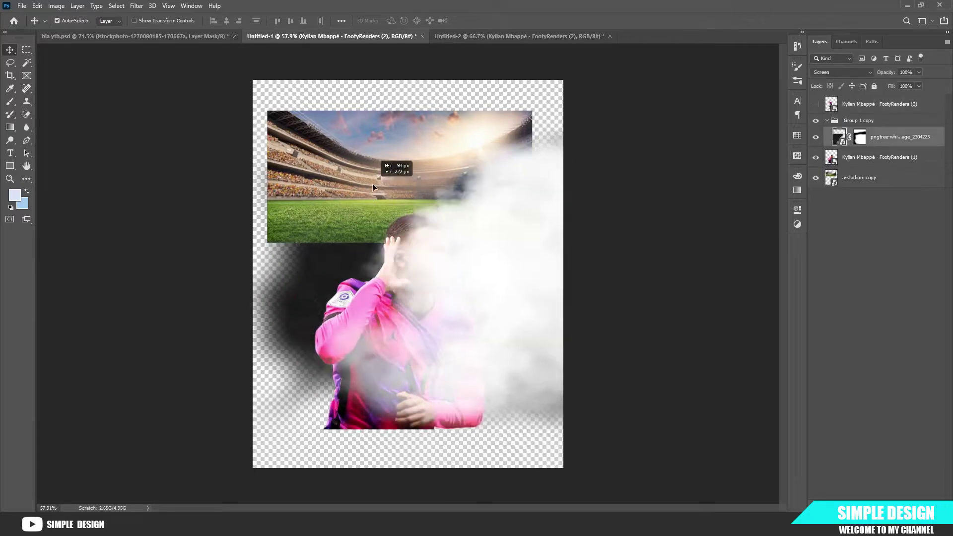
left_click(815, 136)
mouse_move(412, 298)
left_mouse_down()
mouse_move(570, 40)
mouse_move(406, 285)
left_mouse_up()
- Enlarge the half-length player cutout so it nearly fills the canvas, and position it near the centre
scroll(407, 284, "down", 4)
left_click_drag(436, 256, 425, 277)
key("ctrl+t")
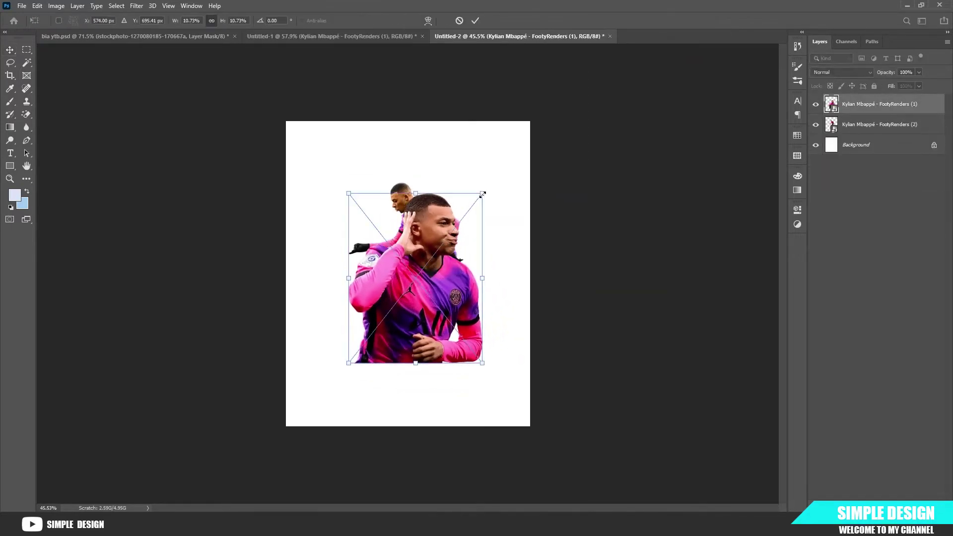
left_click_drag(483, 194, 523, 142)
left_click_drag(458, 262, 448, 257)
key("Return")
- Bring the dribbling player's layer above the half-length player and move the cutout down towards the canvas's lower edge
left_click(852, 131)
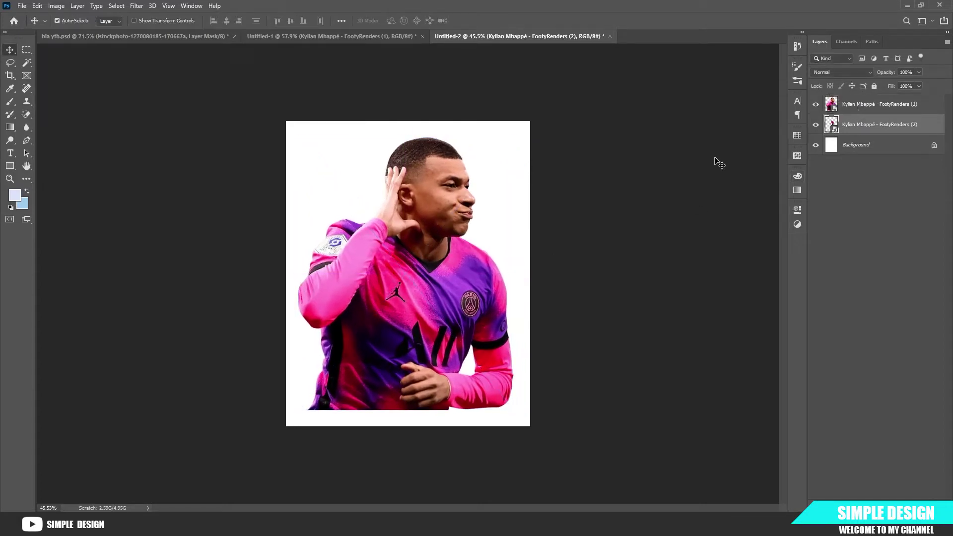
key("ctrl+]")
key("ctrl+t")
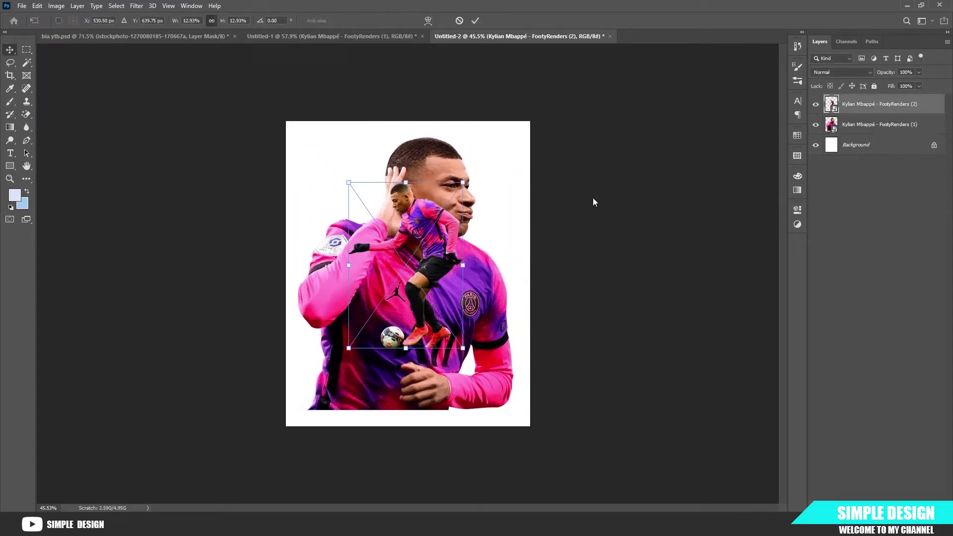
left_click_drag(430, 248, 420, 319)
left_click(475, 20)
scroll(444, 177, "up", 2)
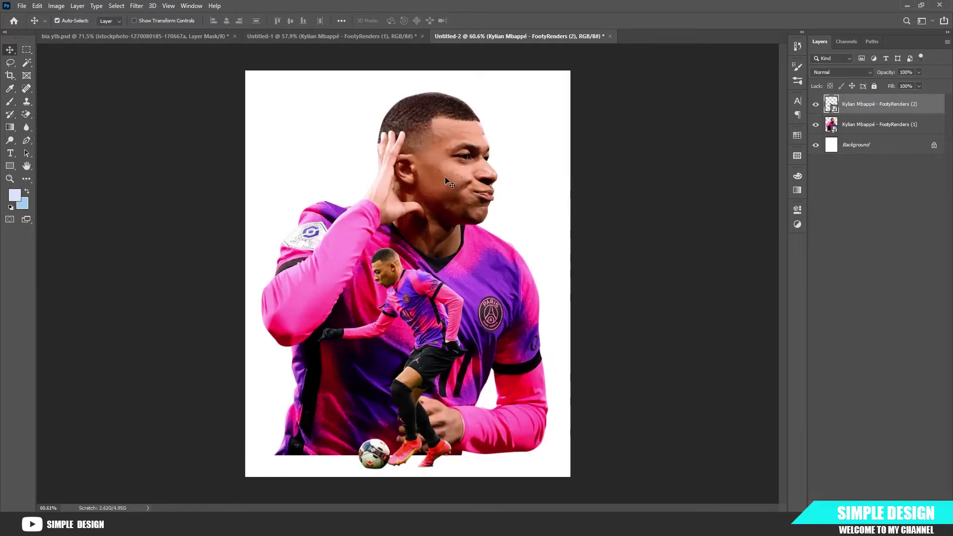
- Align both player cutouts to the horizontal centre of the background
left_click(878, 124)
left_click(897, 107, "shift")
left_click(872, 152, "shift")
left_click(227, 21)
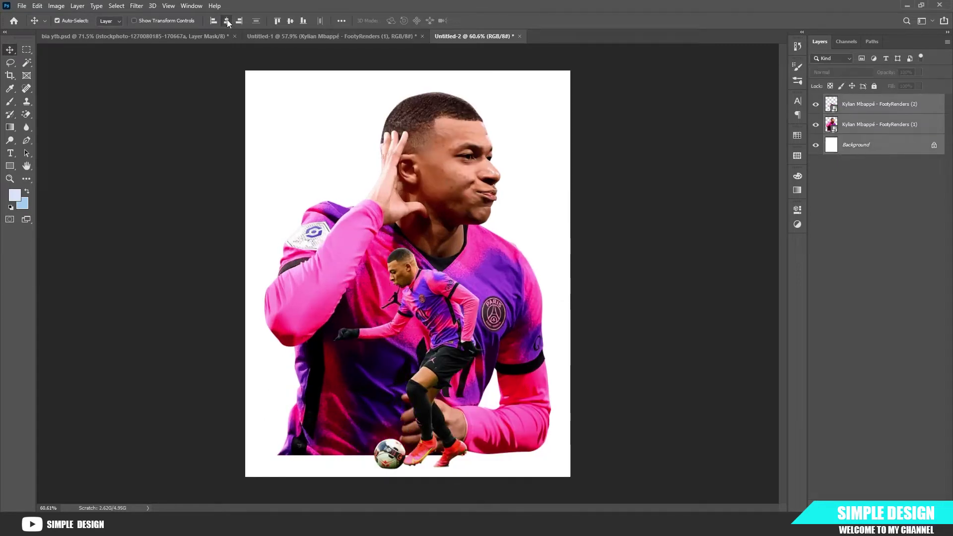
left_click(819, 217)
- Copy the stadium image from Untitled-1 into Untitled-2 and fit it to the canvas width along the bottom edge
left_click(330, 36)
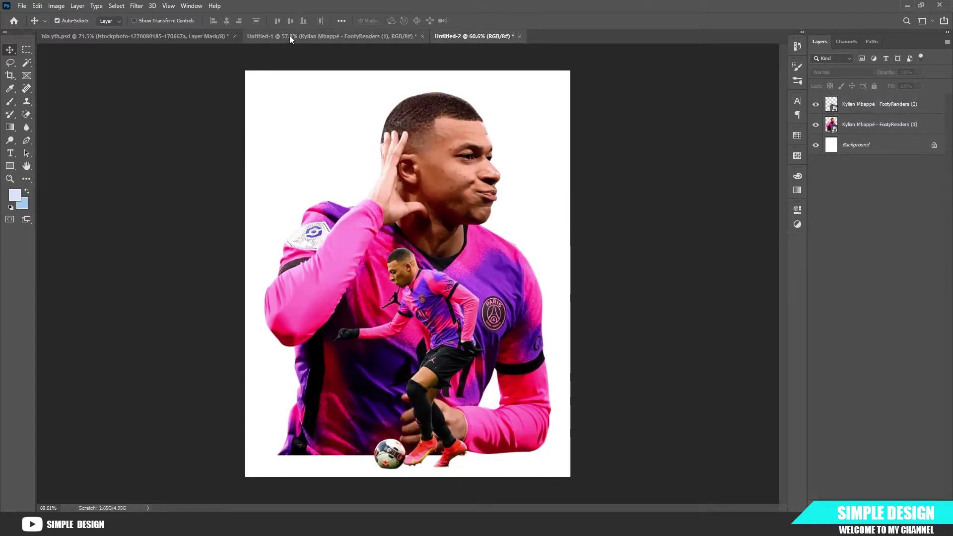
left_click_drag(406, 168, 424, 324)
key("ctrl+t")
left_click_drag(551, 265, 574, 252)
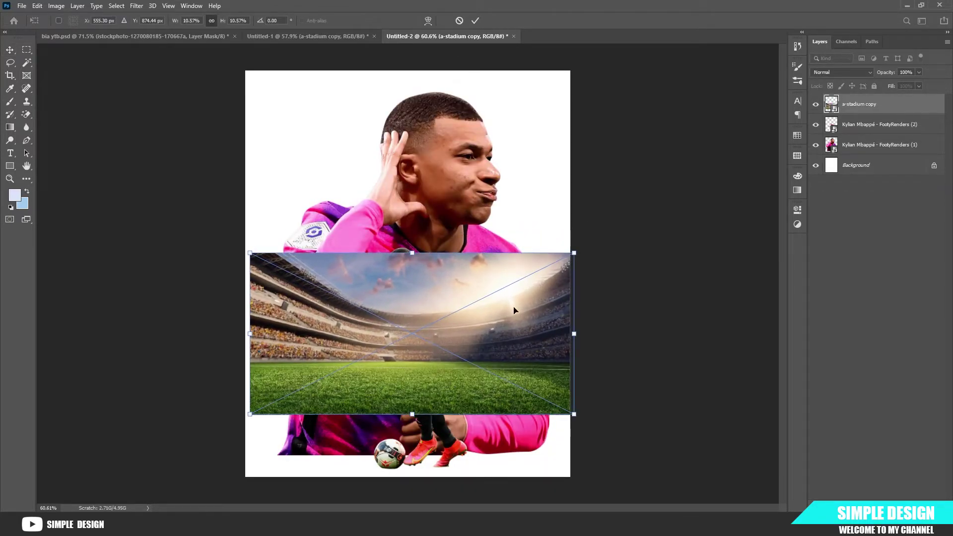
left_click_drag(501, 335, 496, 400)
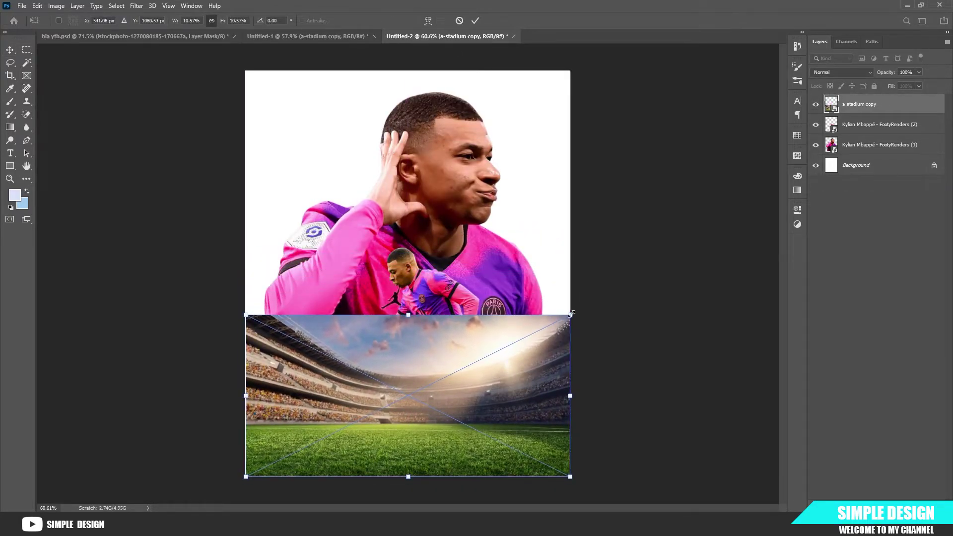
left_click_drag(571, 314, 572, 312)
key("Return")
- Move the stadium layer beneath both player layers and hide the half-length player
left_click_drag(852, 107, 862, 157)
scroll(475, 392, "up", 1)
left_click(815, 124)
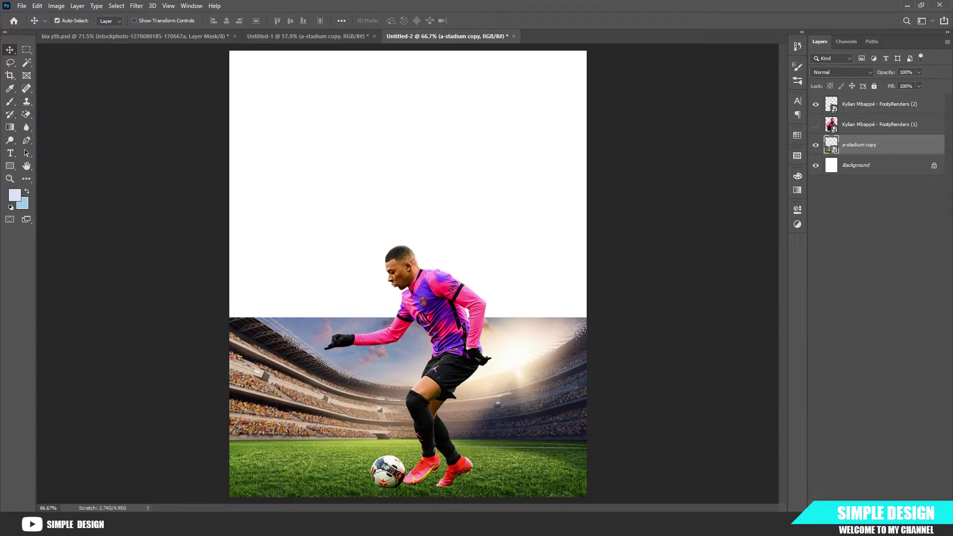
- Add a mask to the stadium layer and paint black with a Soft Round brush to hide everything above the grass
key("b")
right_click(436, 310)
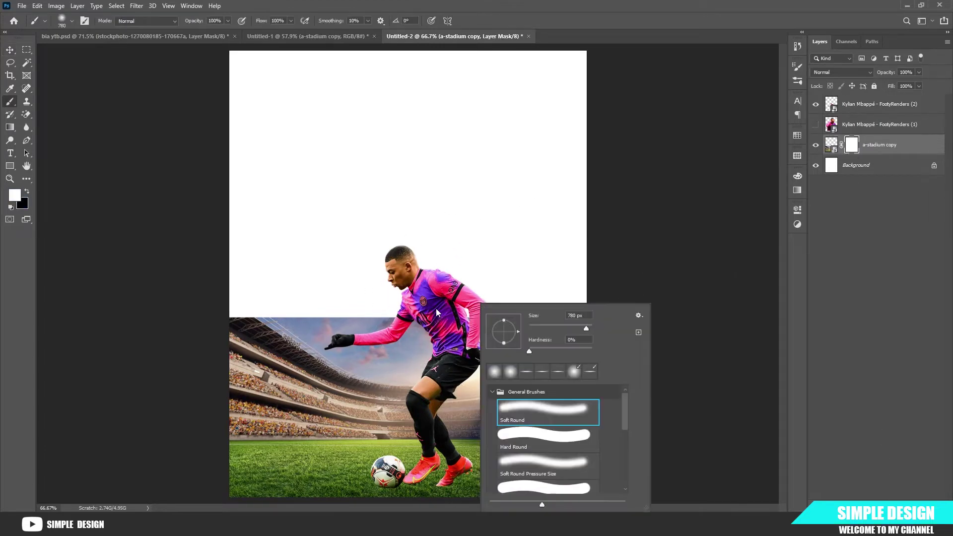
left_click_drag(438, 250, 373, 258)
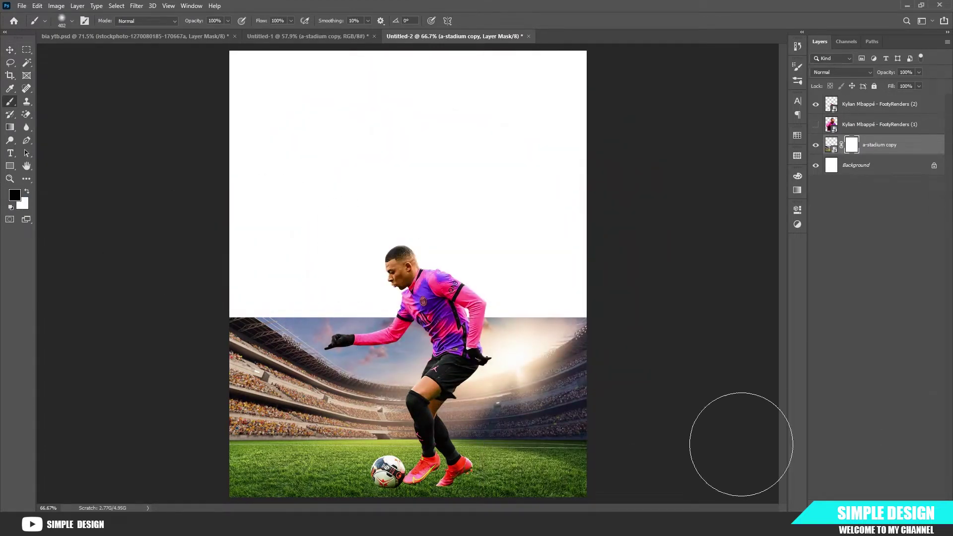
mouse_move(619, 335)
left_mouse_down()
mouse_move(306, 317)
mouse_move(509, 277)
mouse_move(494, 291)
mouse_move(518, 296)
mouse_move(467, 294)
left_mouse_up()
left_click_drag(459, 338, 425, 339)
mouse_move(637, 340)
left_mouse_down()
mouse_move(284, 366)
mouse_move(349, 350)
mouse_move(314, 379)
mouse_move(254, 379)
mouse_move(244, 393)
mouse_move(565, 430)
mouse_move(647, 397)
mouse_move(400, 395)
left_mouse_up()
key("ctrl+z")
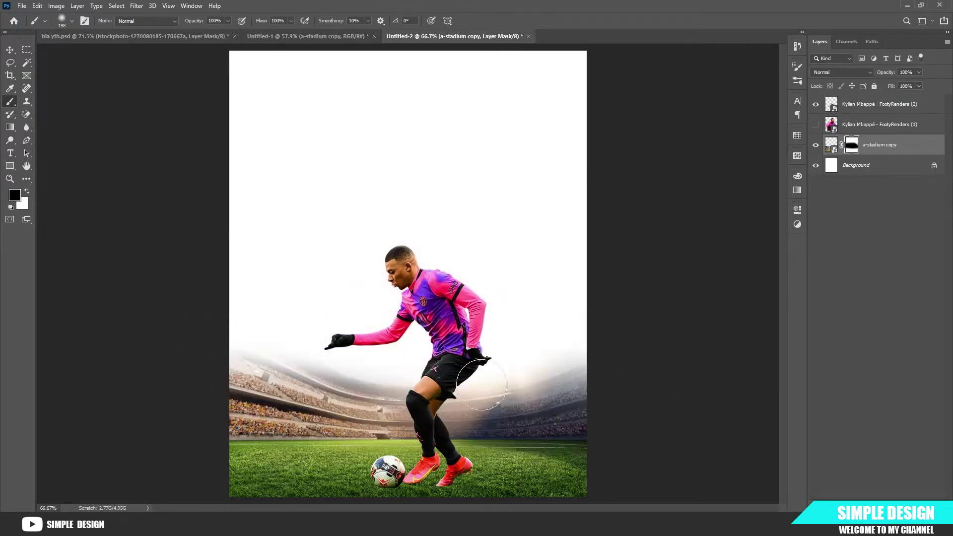
mouse_move(622, 349)
left_mouse_down()
mouse_move(555, 387)
mouse_move(354, 377)
mouse_move(232, 348)
mouse_move(206, 403)
mouse_move(493, 423)
mouse_move(645, 389)
mouse_move(584, 410)
mouse_move(325, 412)
mouse_move(317, 358)
left_mouse_up()
mouse_move(193, 412)
left_mouse_down()
mouse_move(516, 420)
mouse_move(669, 400)
left_mouse_up()
scroll(448, 345, "down", 4)
scroll(461, 325, "up", 3)
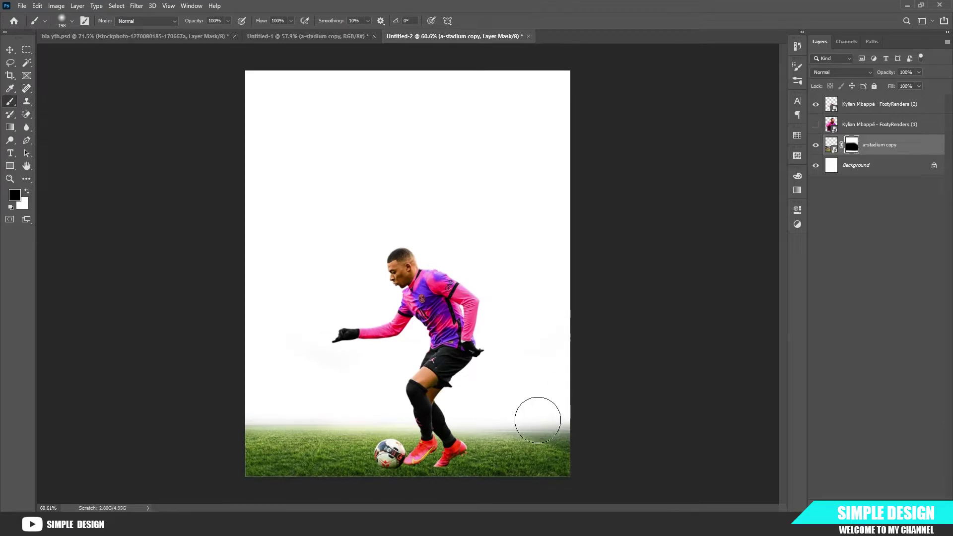
mouse_move(564, 410)
left_mouse_down()
mouse_move(397, 424)
mouse_move(153, 414)
left_mouse_up()
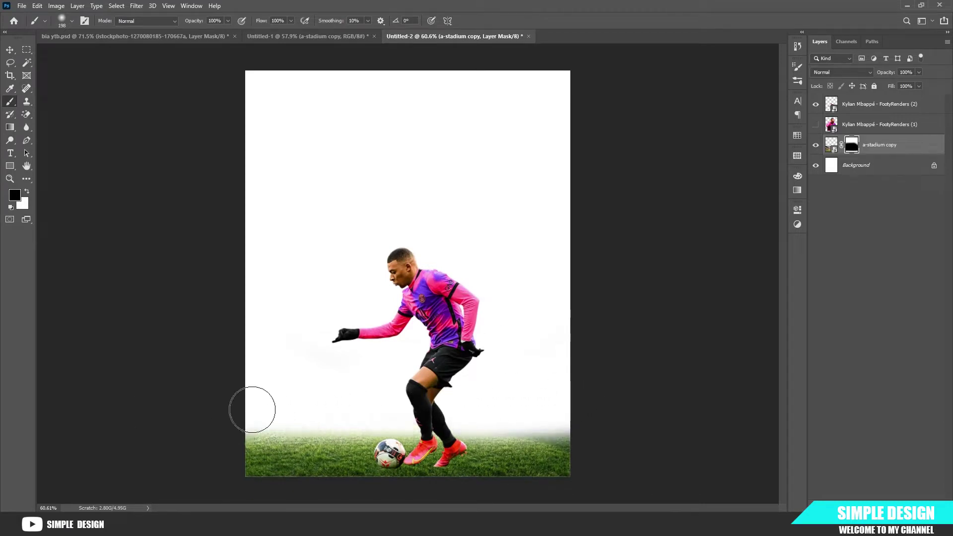
- Duplicate the masked stadium layer and delete the layer mask from the copy
left_click(815, 126)
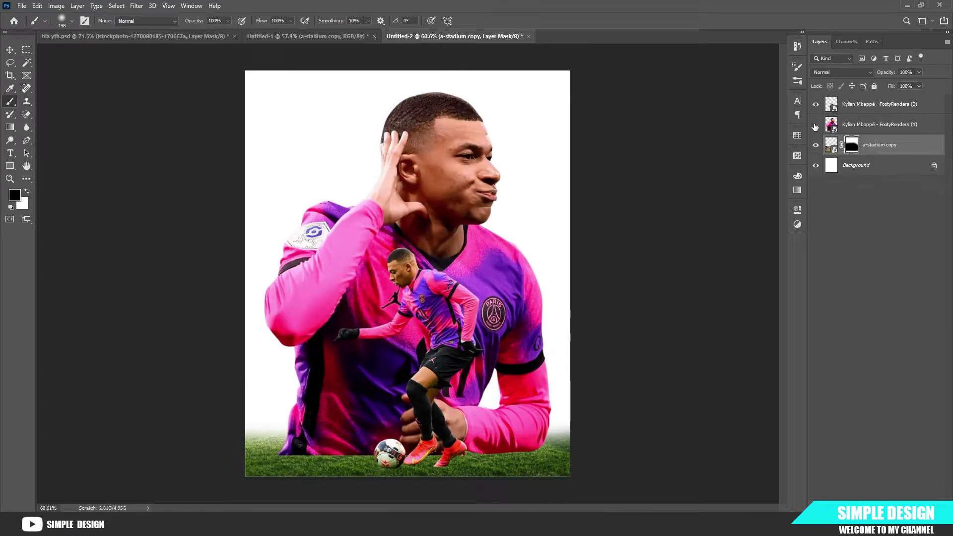
left_click(817, 126)
key("ctrl+j")
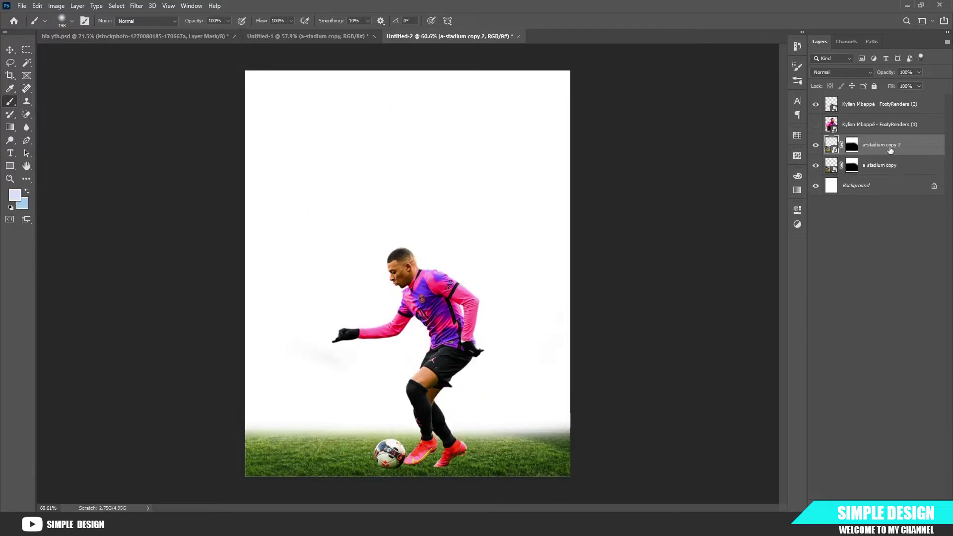
right_click(852, 147)
left_click(852, 146)
right_click(852, 146)
left_click(871, 163)
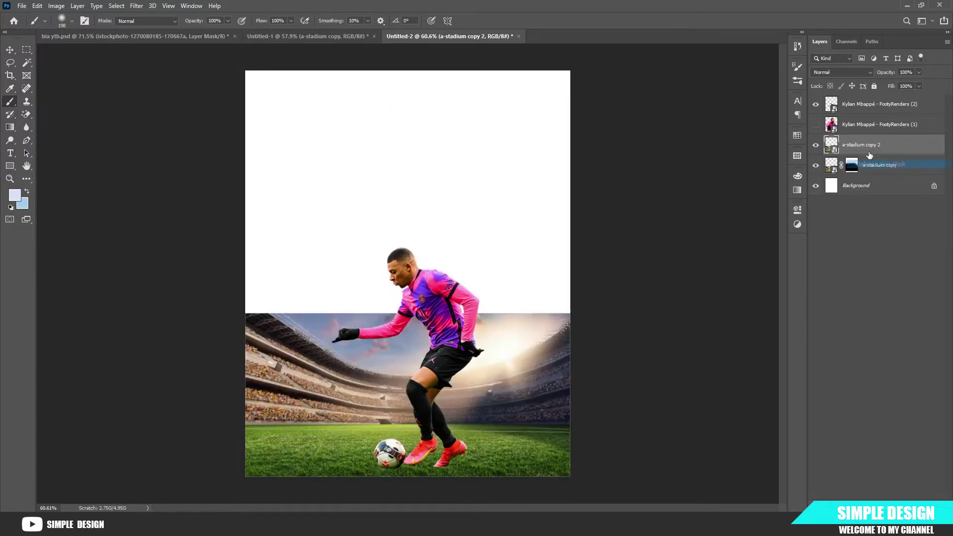
- Show the half-length player and scale the stadium copy to about 42% so it covers the whole canvas
left_click(816, 125)
key("ctrl+t")
scroll(457, 337, "down", 2)
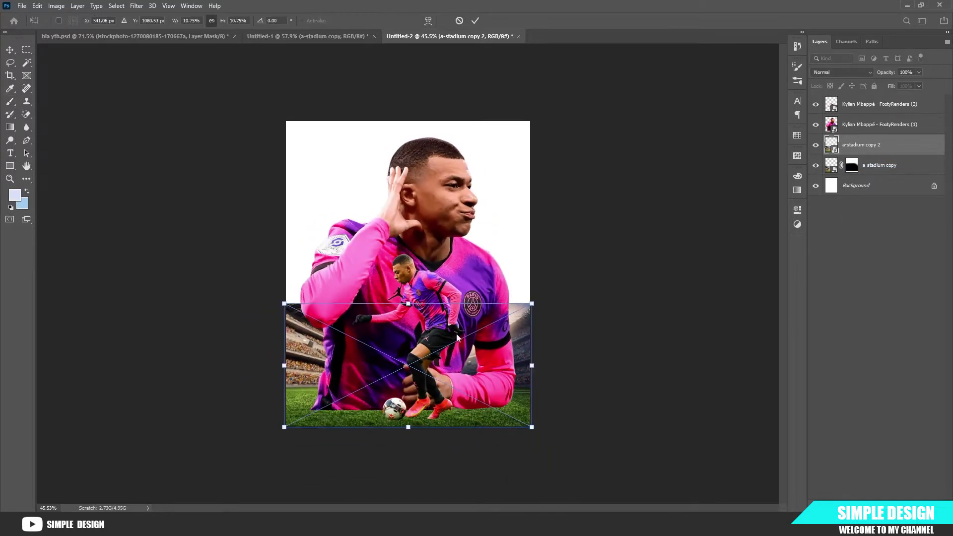
left_click_drag(482, 346, 481, 207)
left_click_drag(532, 163, 732, 63)
left_click_drag(616, 194, 618, 173)
scroll(637, 136, "down", 4)
left_click_drag(626, 118, 740, 61)
scroll(484, 206, "up", 4)
left_click_drag(485, 202, 558, 238)
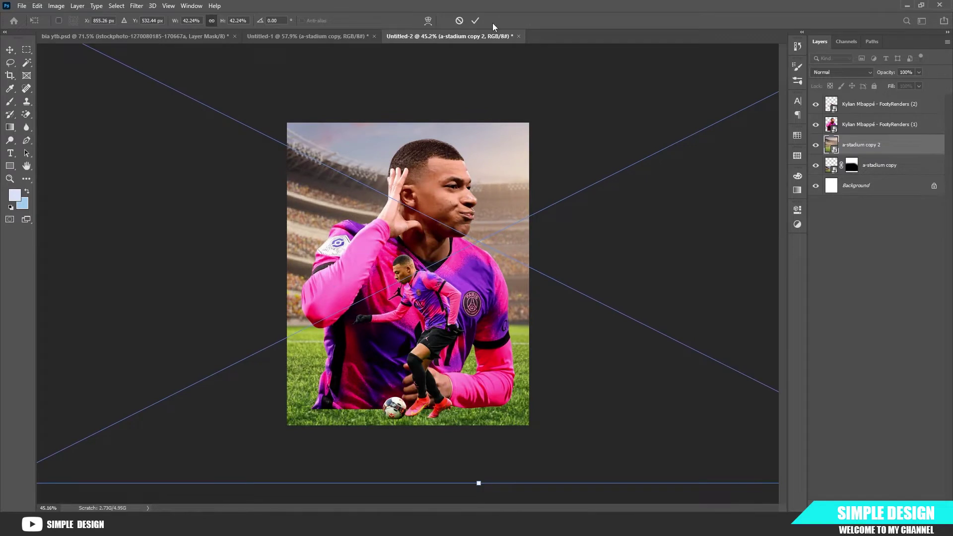
left_click(475, 23)
- Move the stadium copy beneath the masked grass layer and group the two stadium layers as "bg"
key("ctrl+[")
key("b")
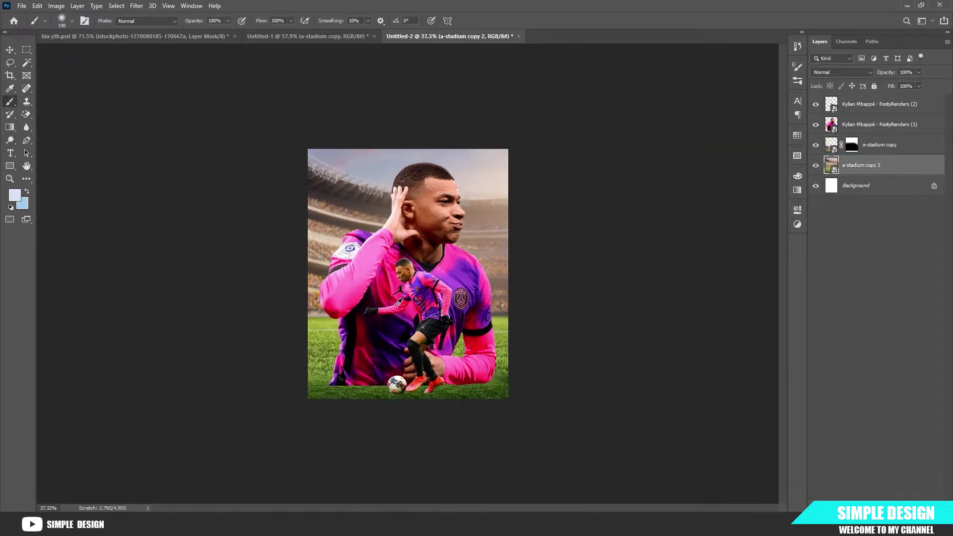
scroll(389, 246, "up", 3)
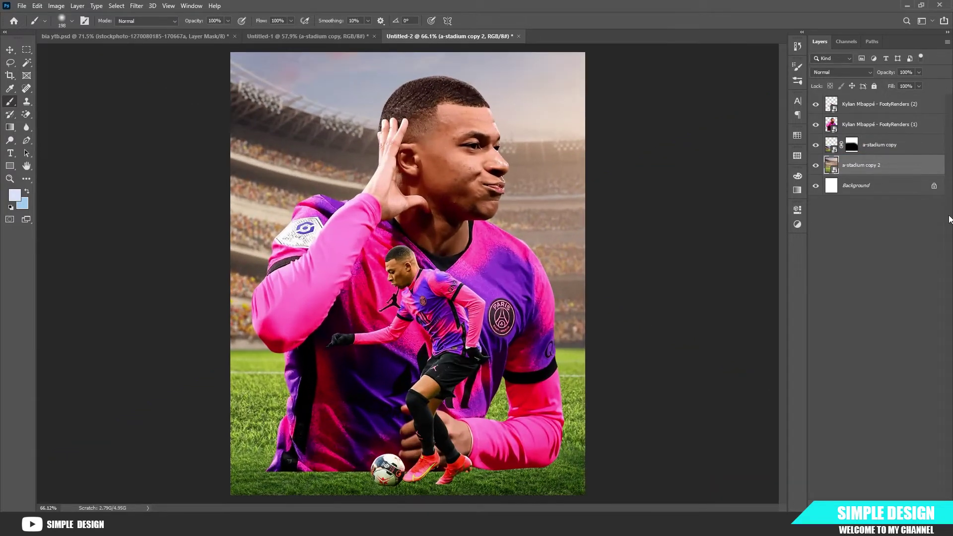
left_click(881, 144, "shift")
key("ctrl+g")
type("bg")
left_click(869, 184)
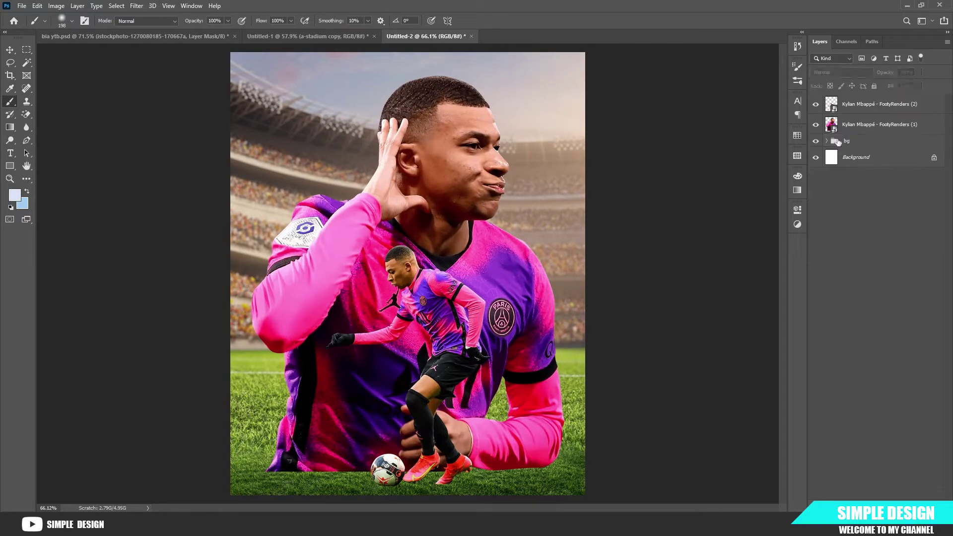
- Hide the bg group
left_click(826, 141)
left_click(826, 141)
left_click(814, 141)
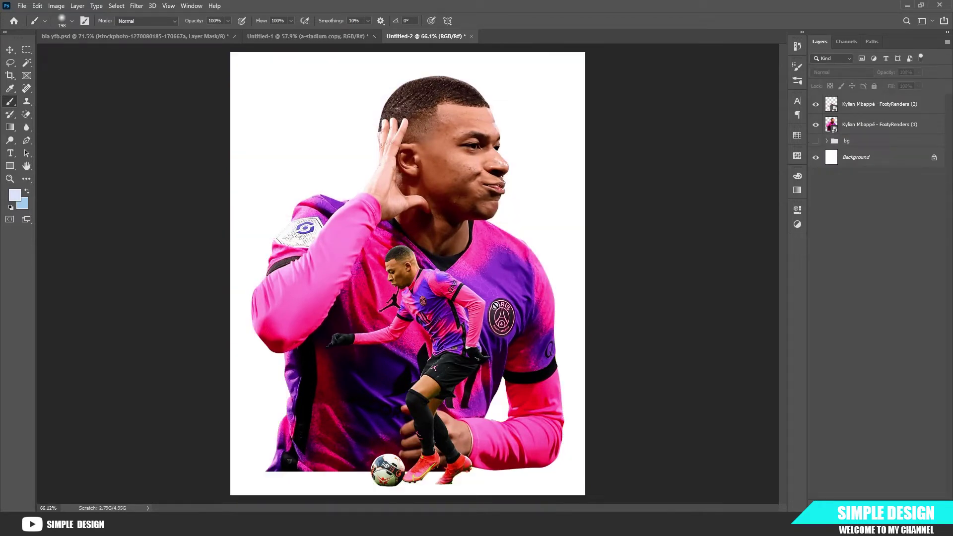
- Open the dribbling player's layer in the Camera Raw Filter and set Texture to +30 and Clarity to +61
key("v")
left_click(430, 300)
scroll(421, 293, "up", 9)
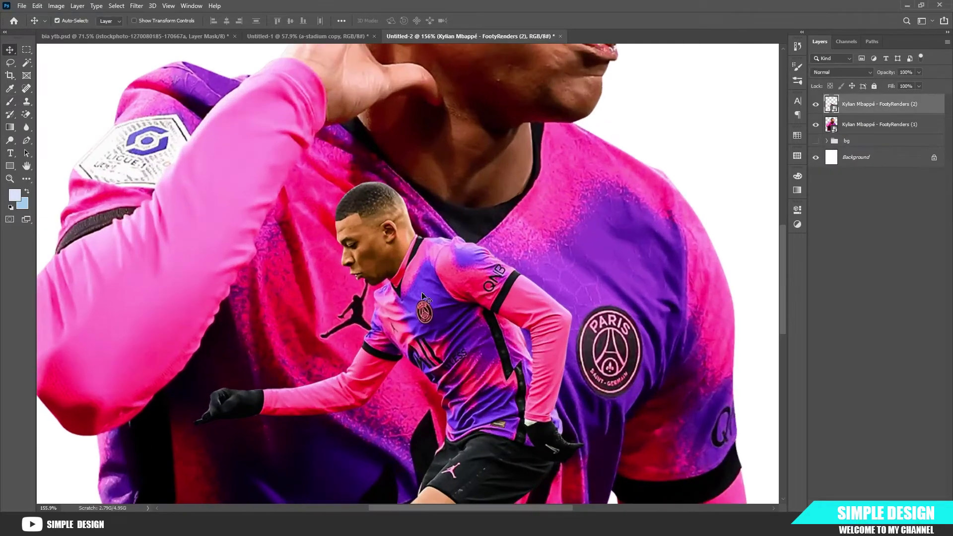
left_click(133, 7)
left_click(159, 65)
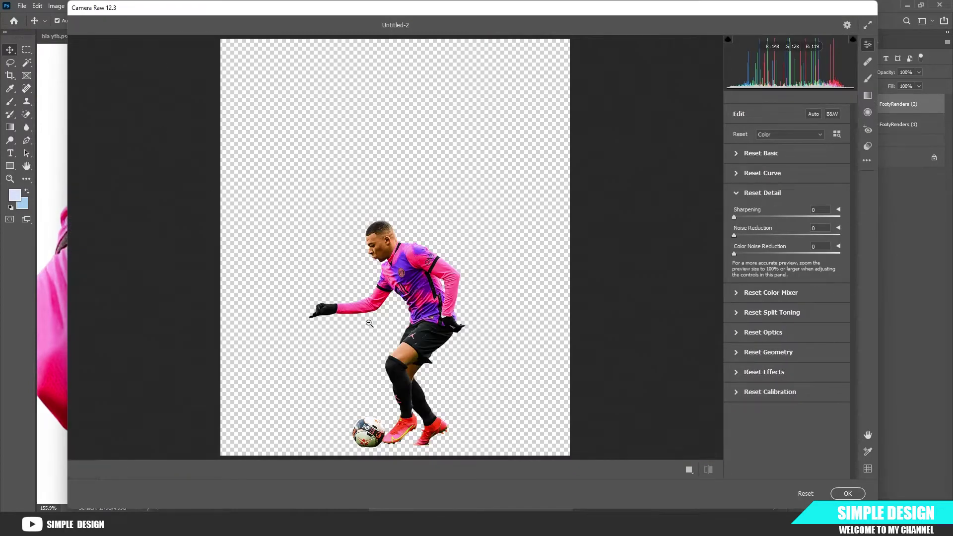
scroll(369, 323, "up", 4)
left_click_drag(430, 323, 420, 254)
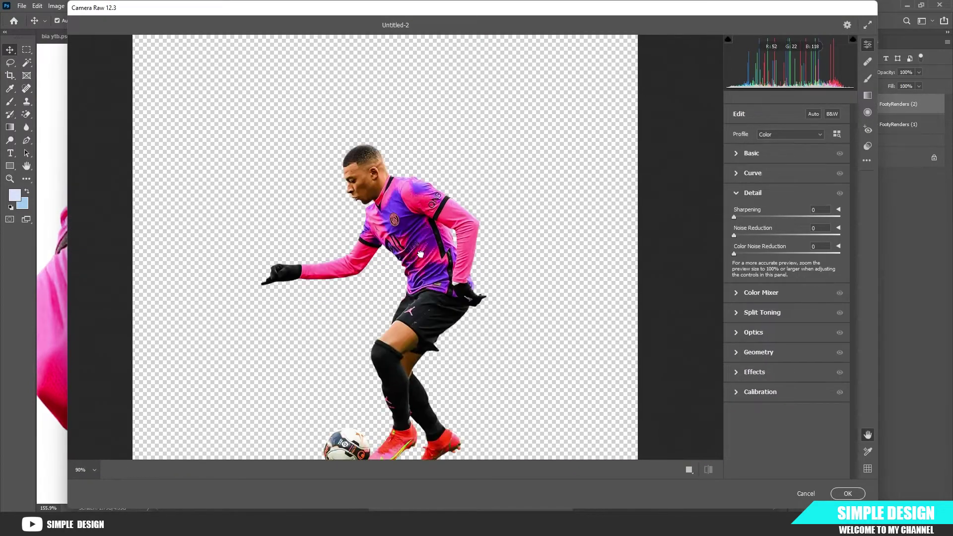
left_click(736, 153)
left_click_drag(786, 348, 819, 347)
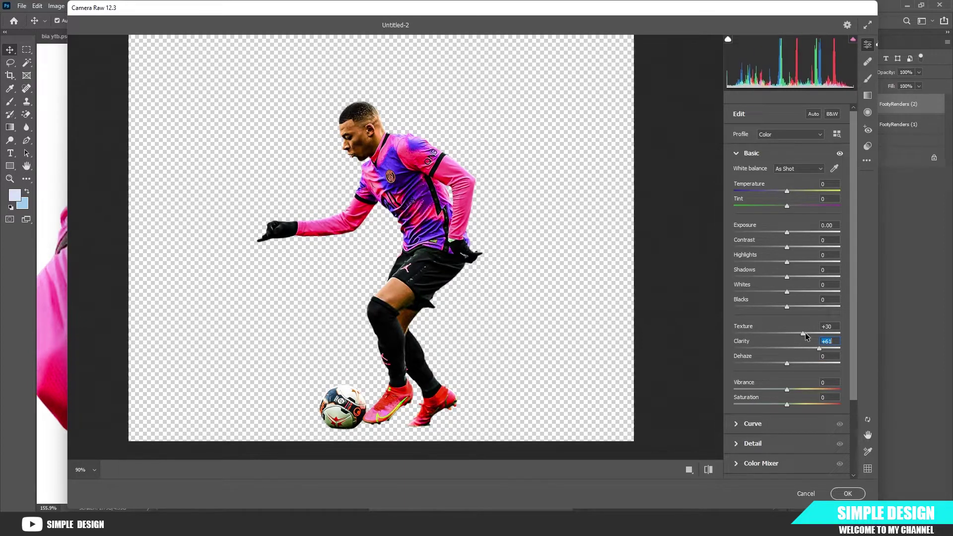
- Set Sharpening to 20, Noise Reduction to 19 and Color Noise Reduction to 50, and apply the filter after comparing before and after
left_click(740, 443)
left_click_drag(734, 217, 787, 255)
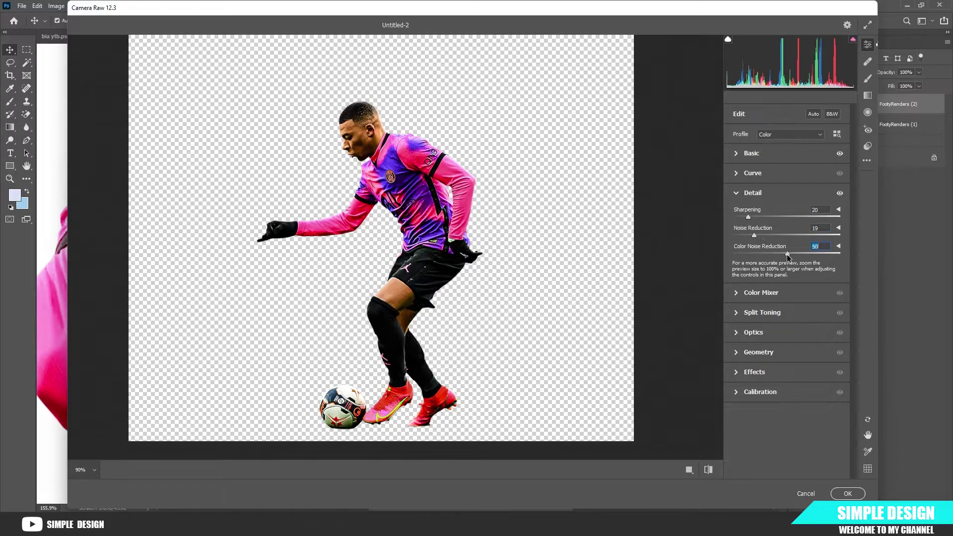
left_click(709, 471)
left_click(708, 472)
left_click(709, 471)
left_click(708, 471)
left_click(848, 494)
- Examine the dribbling player up close and compare it with the smart filters off and on
key("ctrl+0")
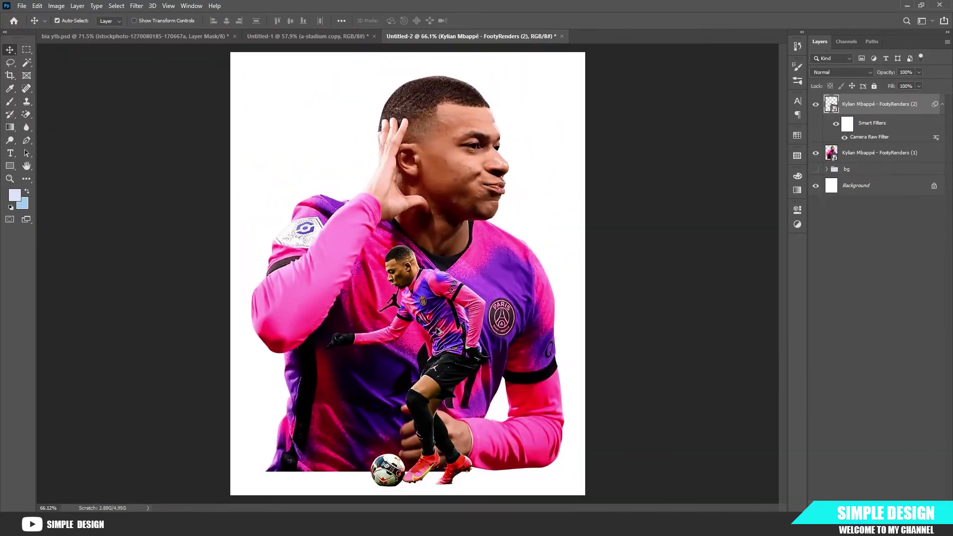
scroll(454, 332, "up", 14)
scroll(522, 321, "down", 7)
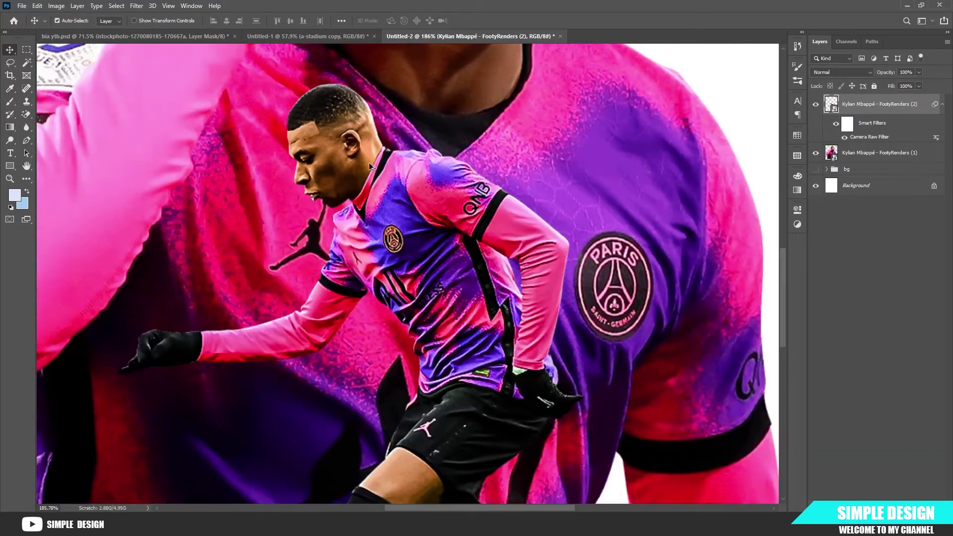
scroll(369, 162, "up", 5)
scroll(459, 227, "down", 2)
scroll(460, 228, "down", 3)
left_click(836, 123)
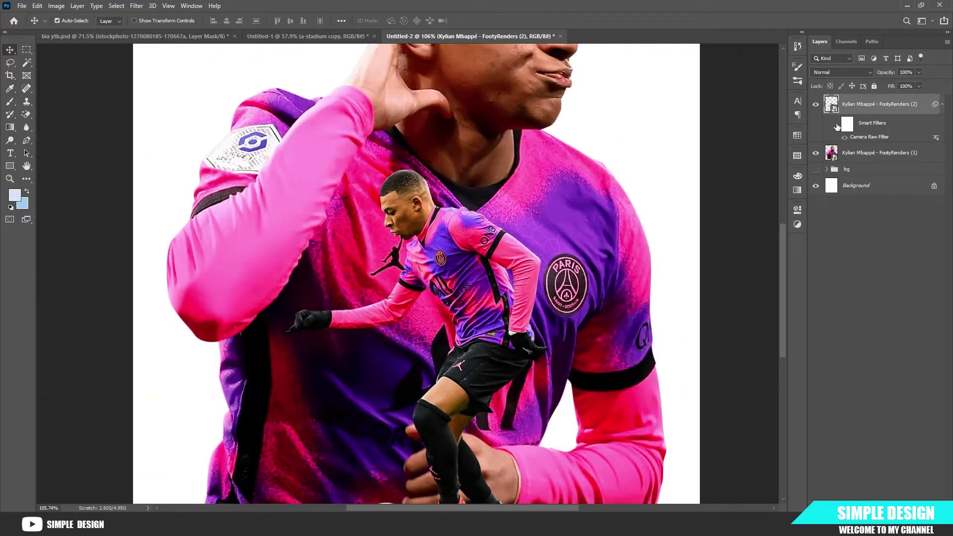
left_click(836, 124)
scroll(414, 157, "up", 1)
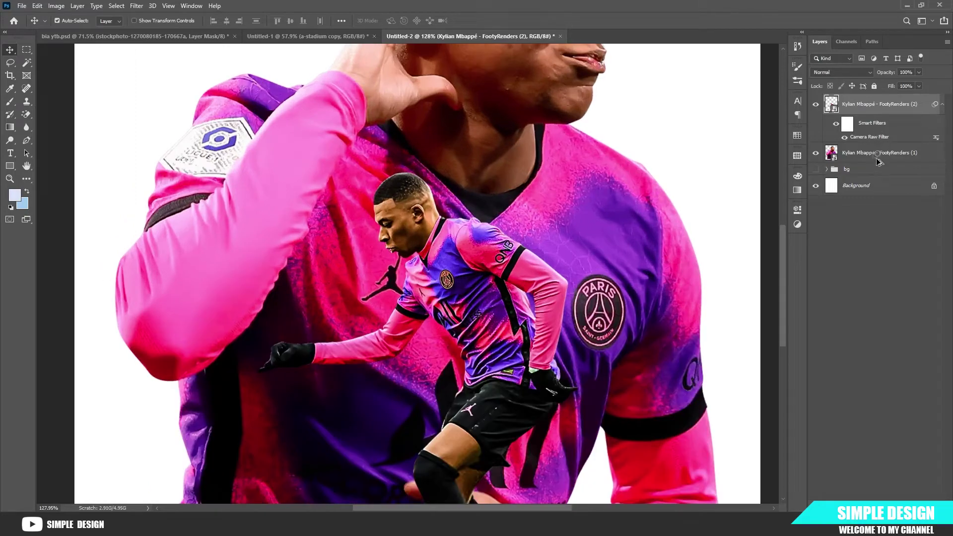
- Bring the masked fog smoke layer from the Untitled-1 document into the poster and place it over the large player's lower right side
scroll(570, 240, "down", 3)
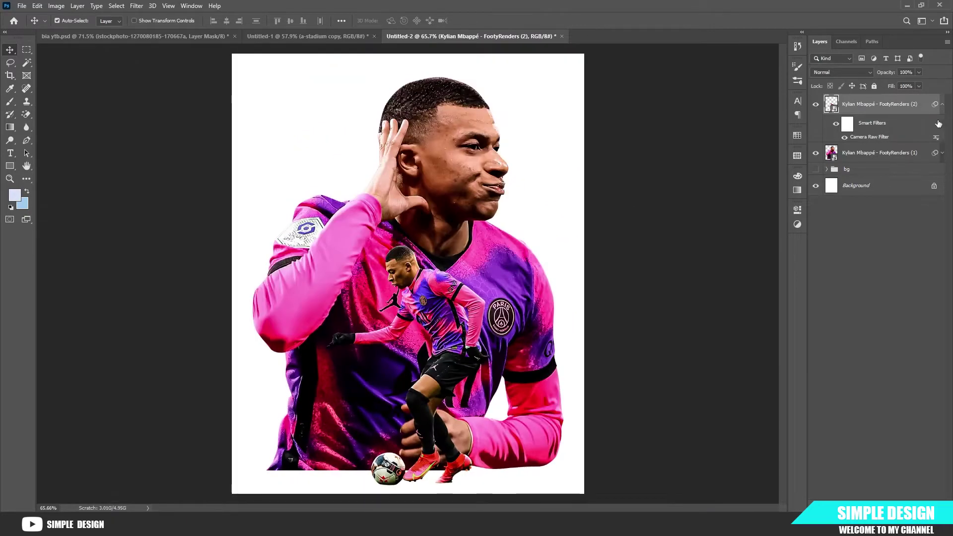
left_click(941, 104)
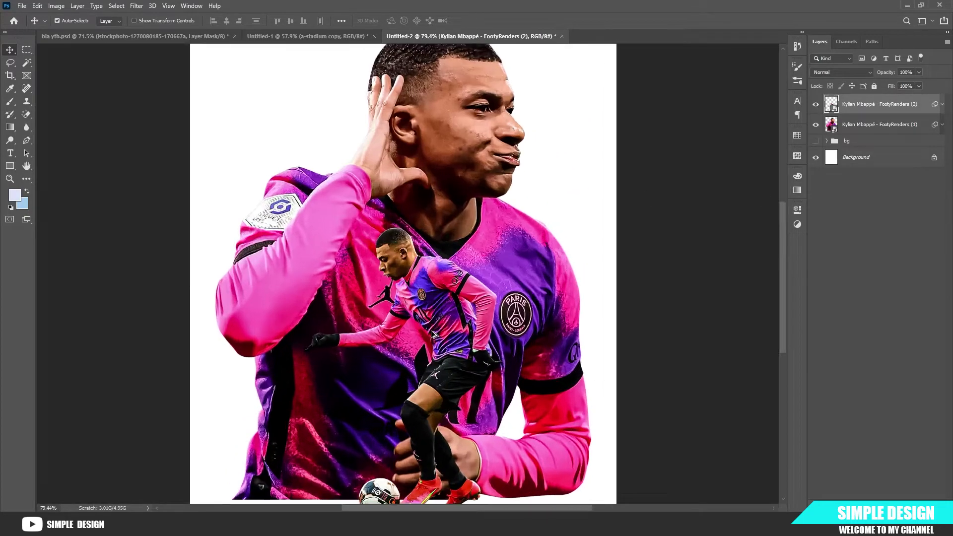
left_click(340, 37)
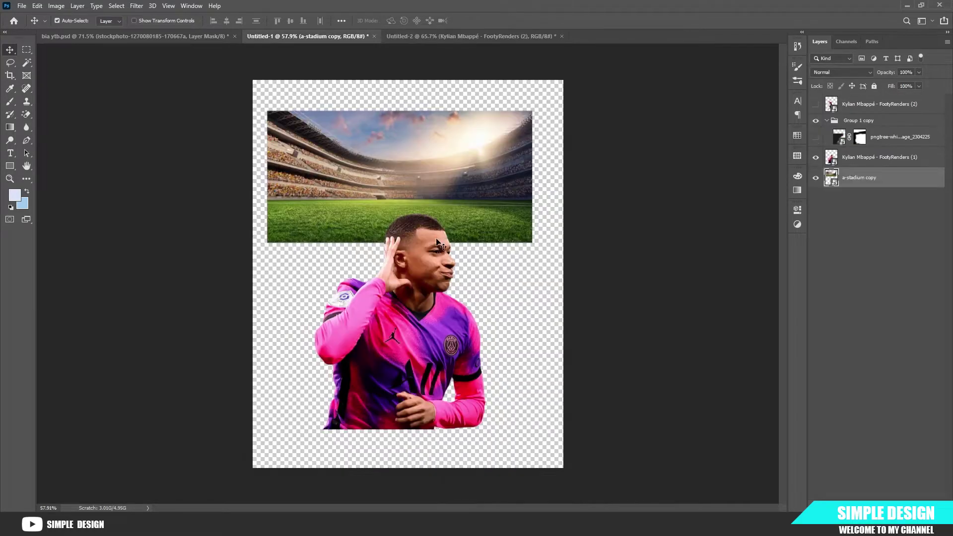
left_click(816, 137)
left_click_drag(512, 322, 445, 217)
left_click_drag(521, 241, 501, 402)
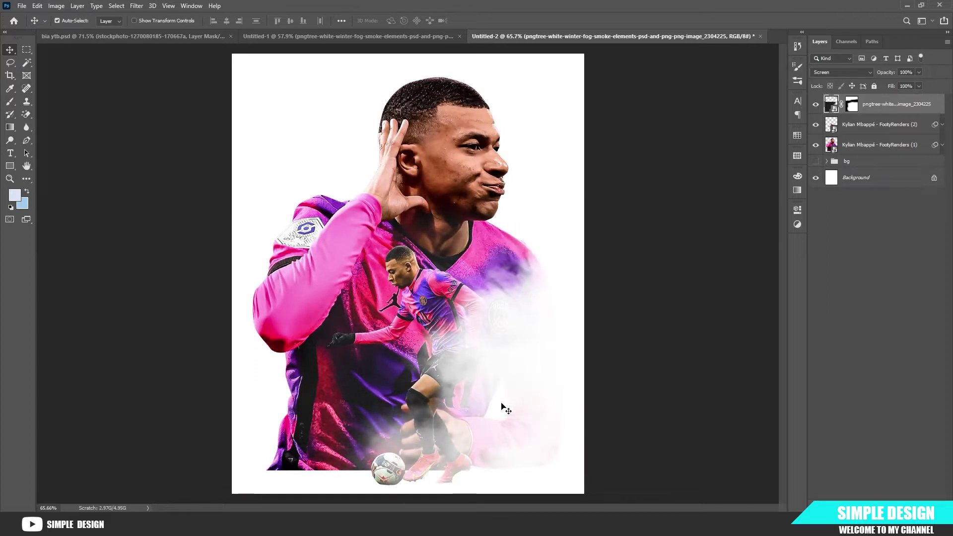
scroll(507, 331, "down", 3)
mouse_move(499, 323)
left_mouse_down()
mouse_move(520, 298)
mouse_move(517, 325)
left_mouse_up()
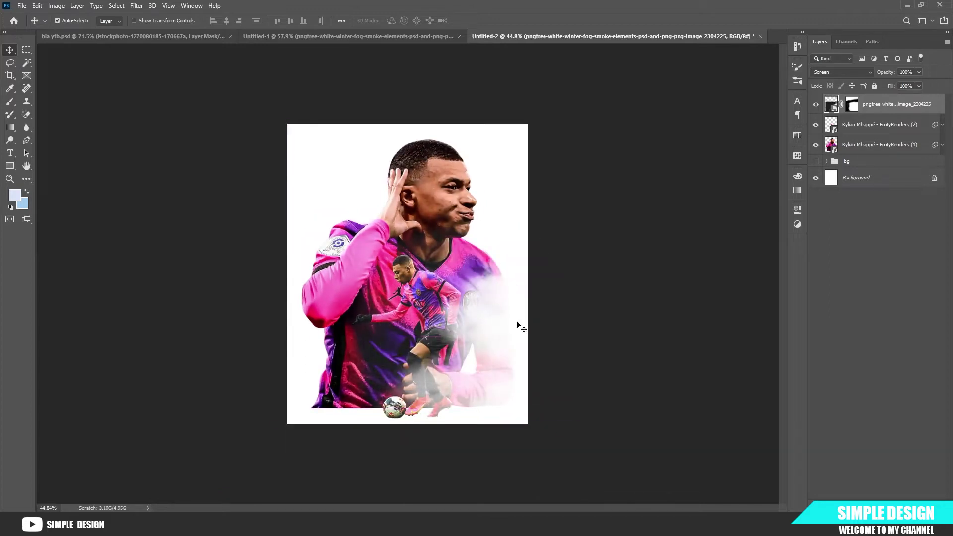
- Duplicate the smoke layer, flip the copy horizontally and place it over the large player's lower left side
key("ctrl+j")
key("ctrl+t")
right_click(506, 330)
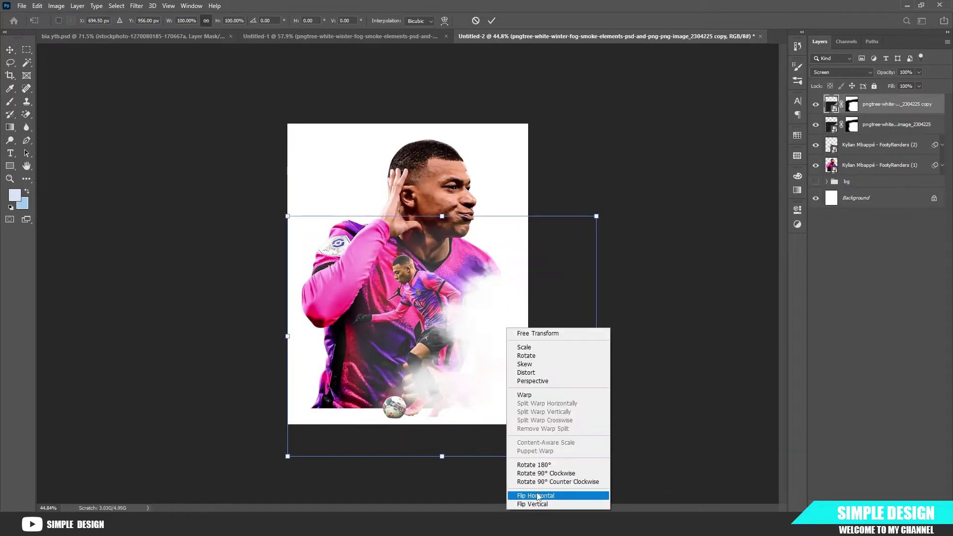
left_click(529, 494)
left_click_drag(472, 363, 402, 373)
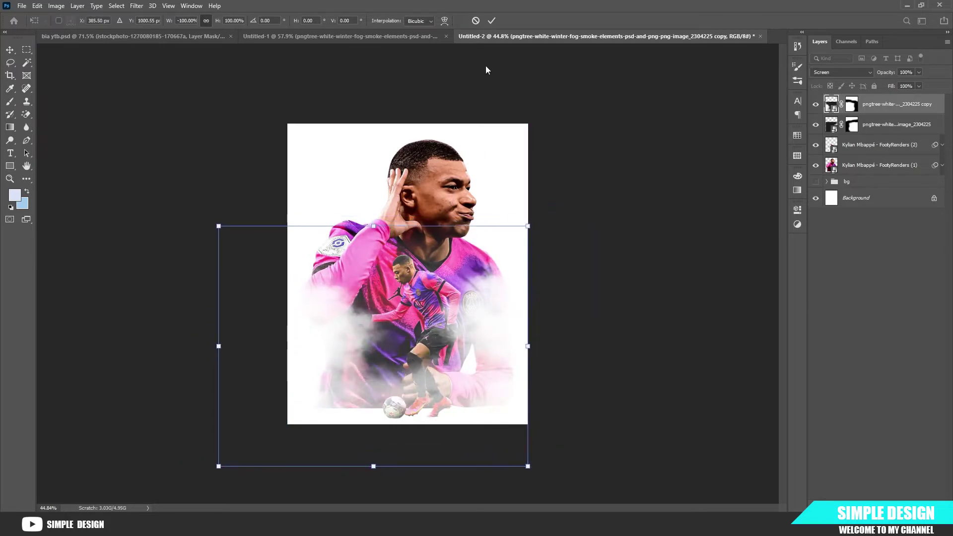
left_click(491, 21)
- Group the two smoke layers and name the group "smoke"
scroll(398, 292, "up", 3)
left_click(882, 127, "ctrl")
key("ctrl+g")
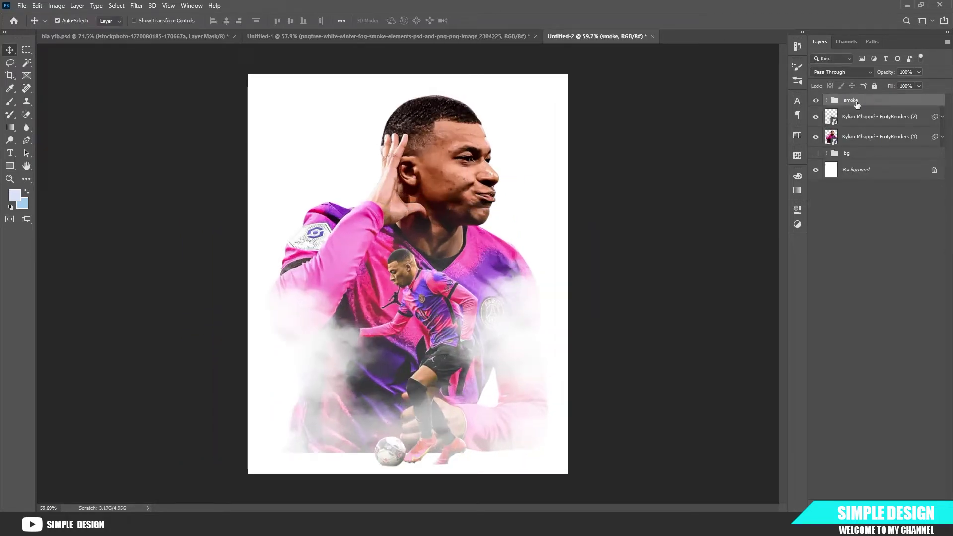
- Preview the smoke on the players and the stadium background, and hide both the smoke and bg groups
left_click(815, 101)
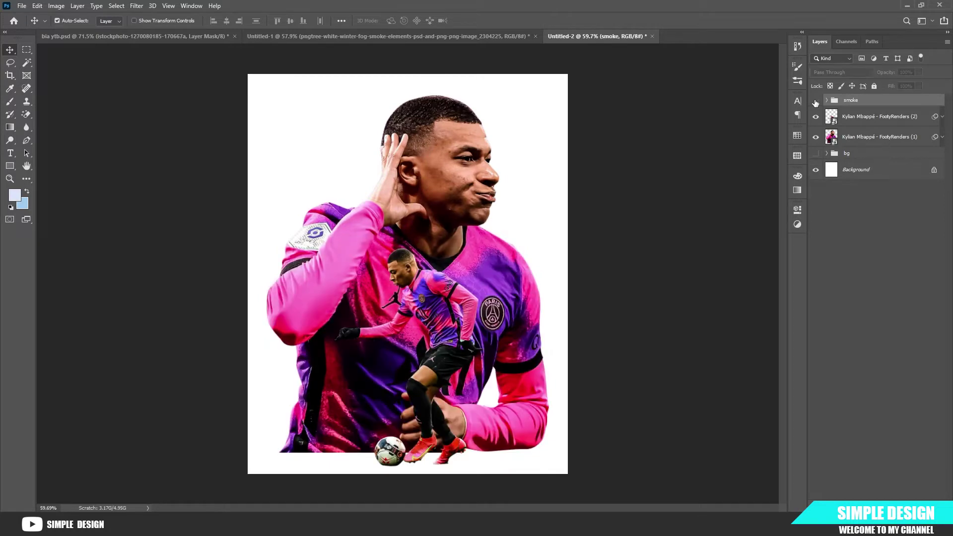
left_click(815, 101)
left_click(816, 153)
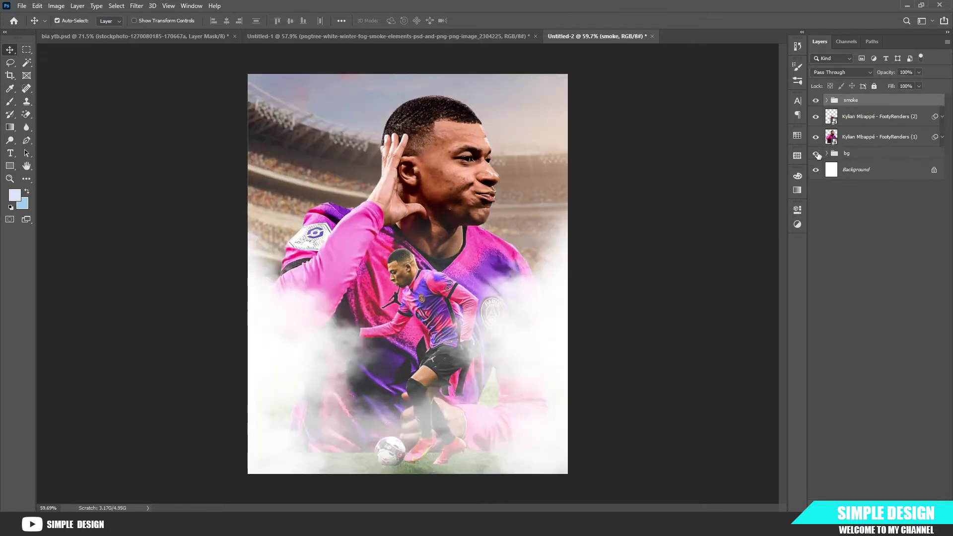
scroll(446, 297, "up", 2)
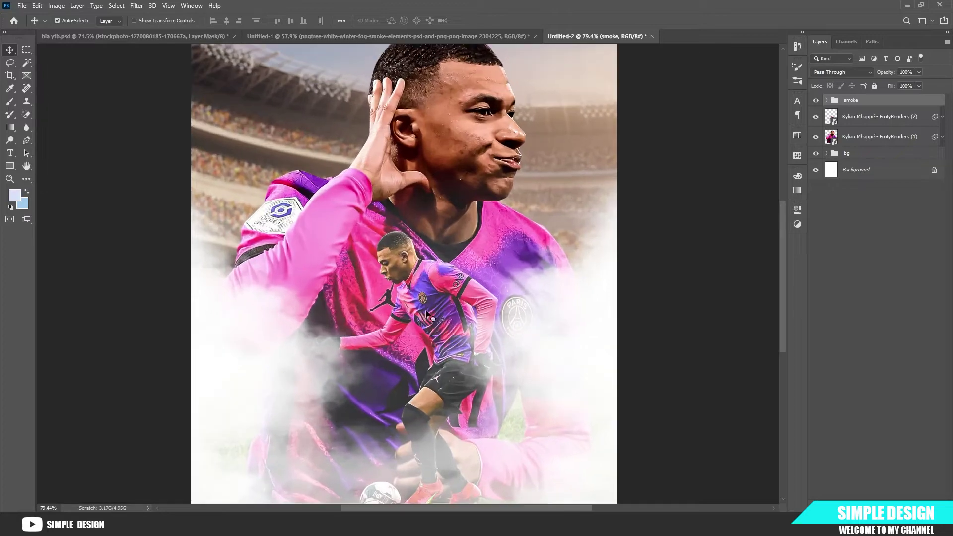
left_click(815, 101)
left_click(816, 153)
- Add an Exposure adjustment clipped to the dribbling player's layer, raise its exposure slightly and invert its mask to black
scroll(387, 354, "up", 4)
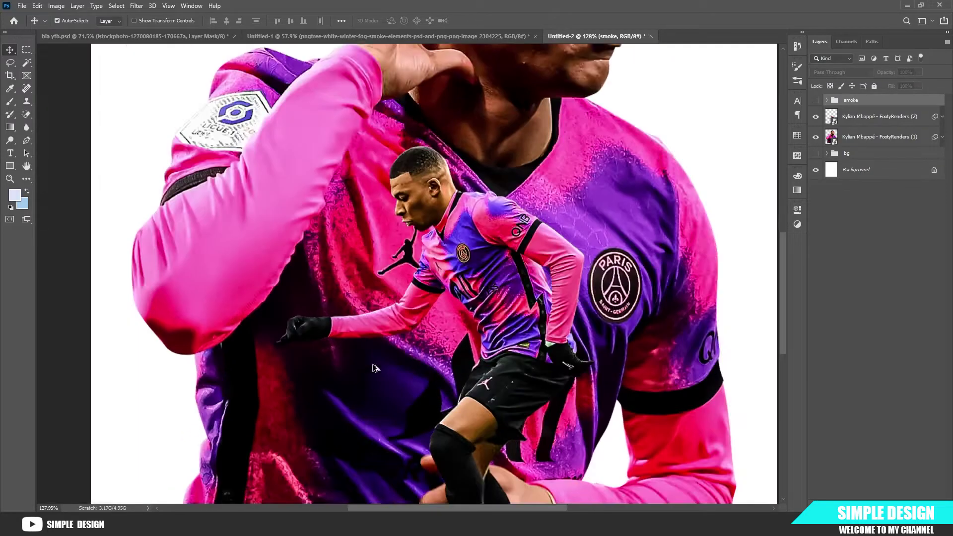
left_click(490, 291)
left_click(888, 507)
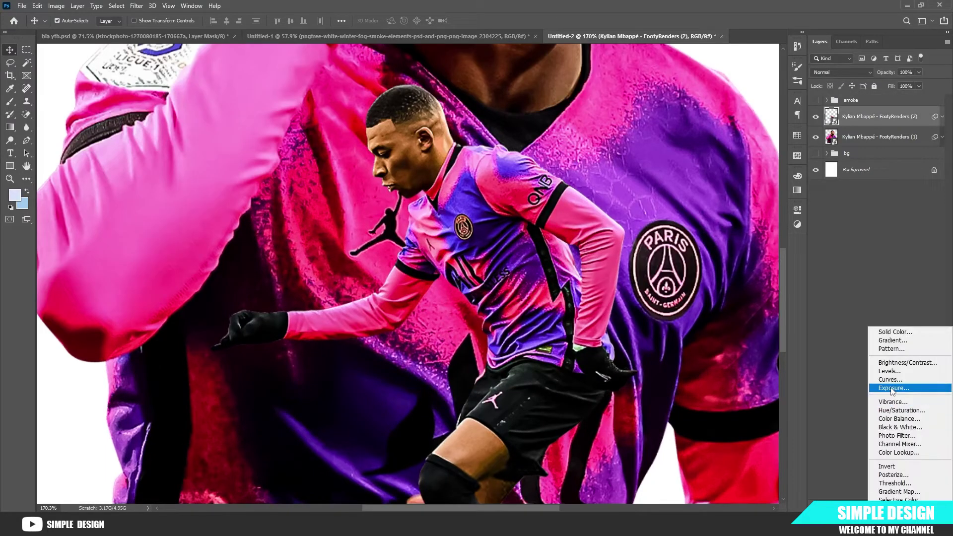
left_click(888, 386)
left_click_drag(713, 262, 718, 264)
left_click(712, 375)
left_click(770, 206)
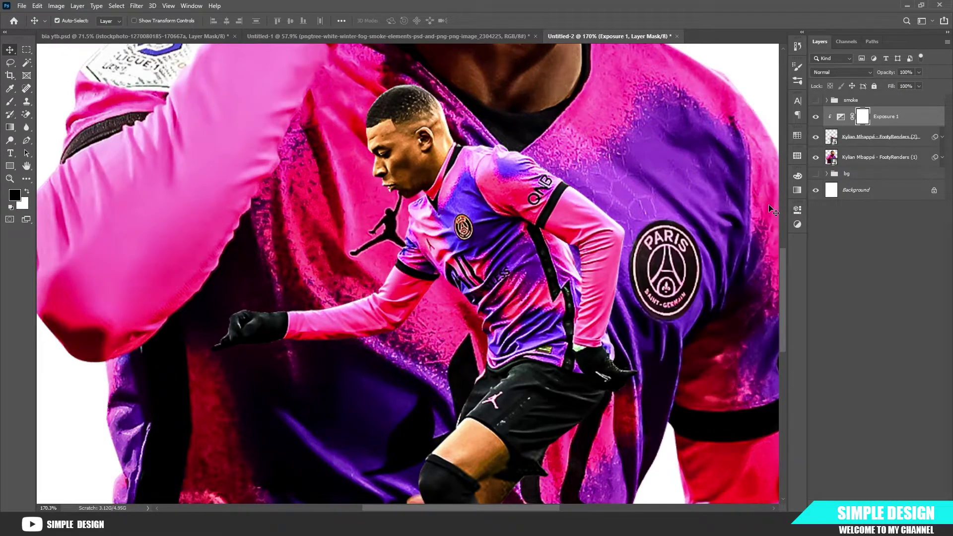
key("ctrl+i")
- Paint white on the Exposure mask along the dribbling player's upper sleeve edge with a soft 19 px brush
key("b")
scroll(610, 209, "up", 5)
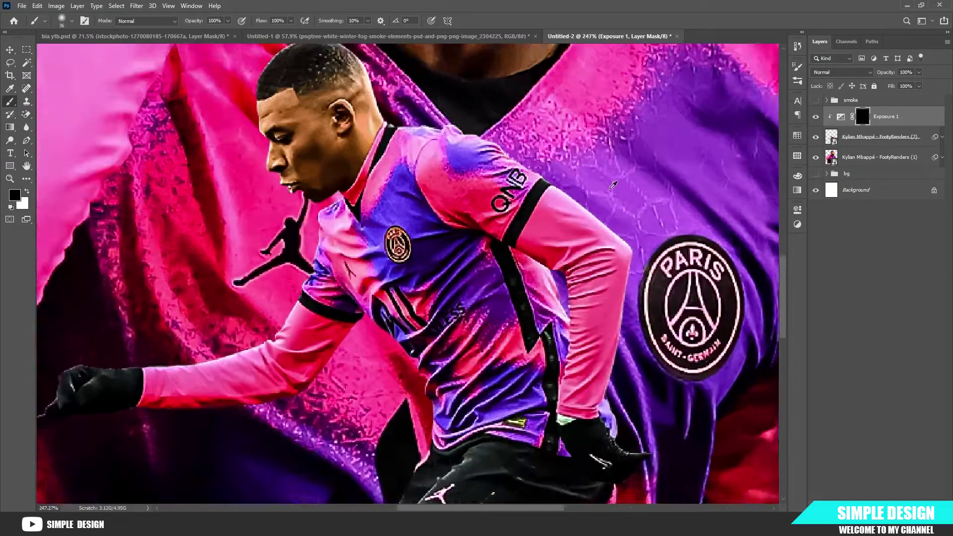
key("x")
scroll(650, 168, "up", 2)
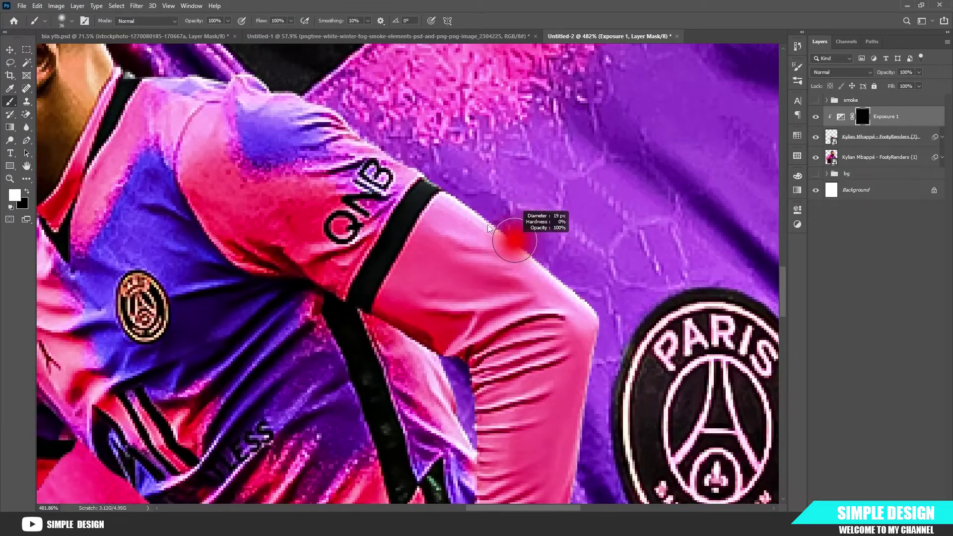
scroll(464, 173, "down", 3)
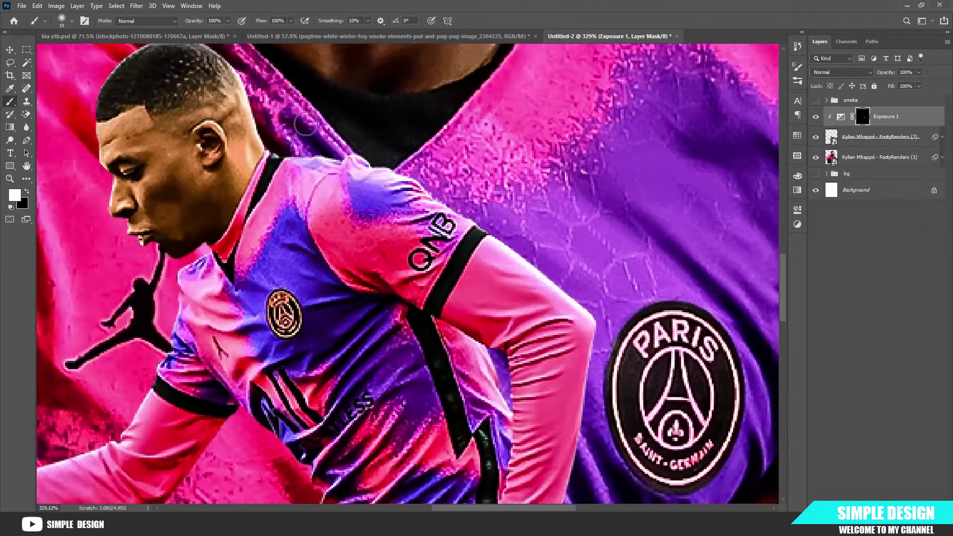
- Brighten the outline of the dribbling player's head and face by painting white on the Exposure mask
scroll(309, 214, "up", 3)
scroll(309, 214, "down", 3)
scroll(231, 171, "up", 3)
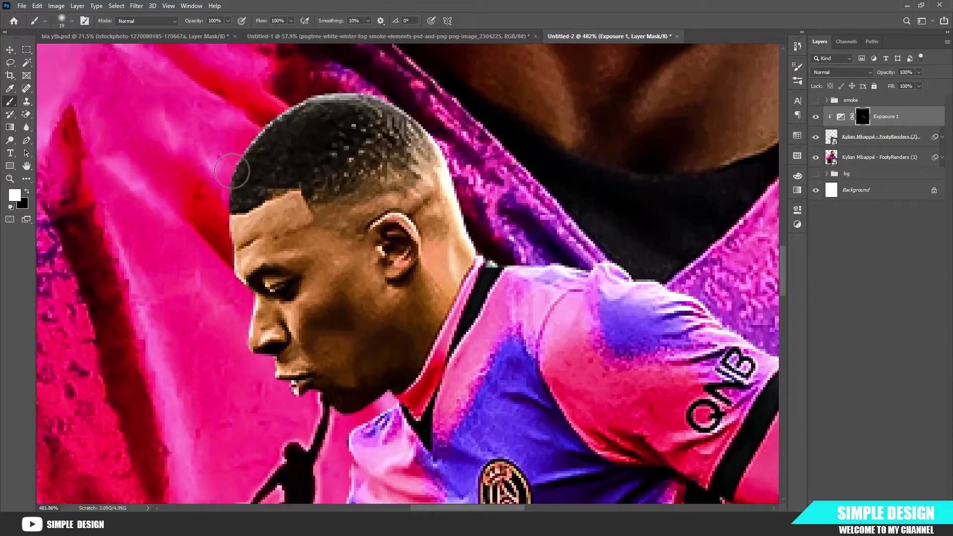
scroll(369, 96, "down", 2)
scroll(266, 153, "up", 3)
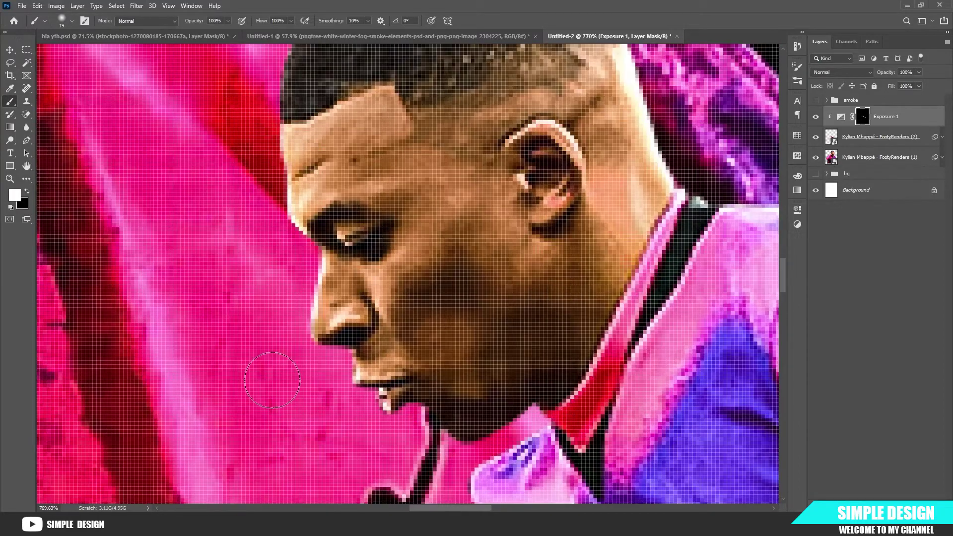
scroll(458, 445, "down", 3)
scroll(486, 382, "up", 3)
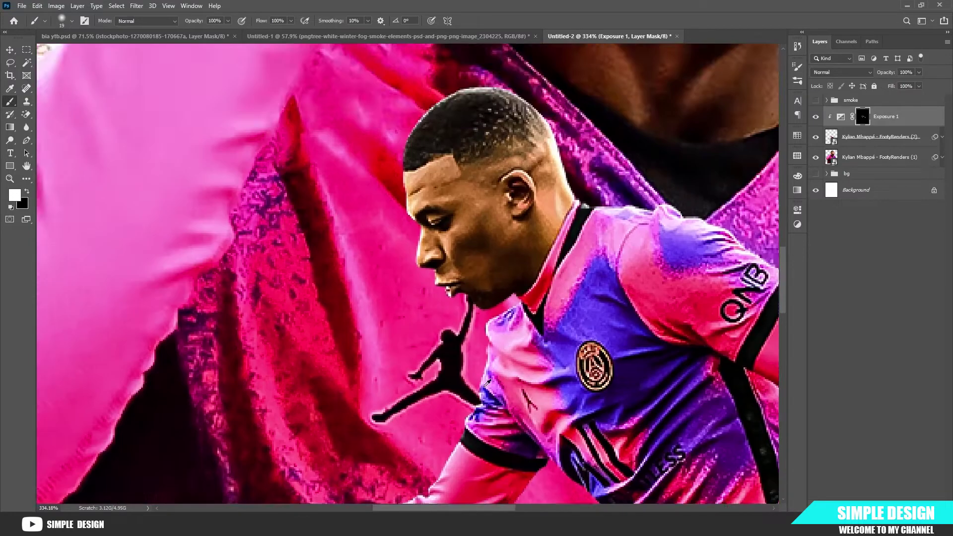
- Paint white on the Exposure mask along the dribbling player's outstretched forearm and glove
mouse_move(460, 439)
left_mouse_down()
mouse_move(456, 273)
mouse_move(416, 346)
mouse_move(360, 370)
left_mouse_up()
scroll(463, 248, "up", 3)
left_click_drag(240, 394, 506, 316)
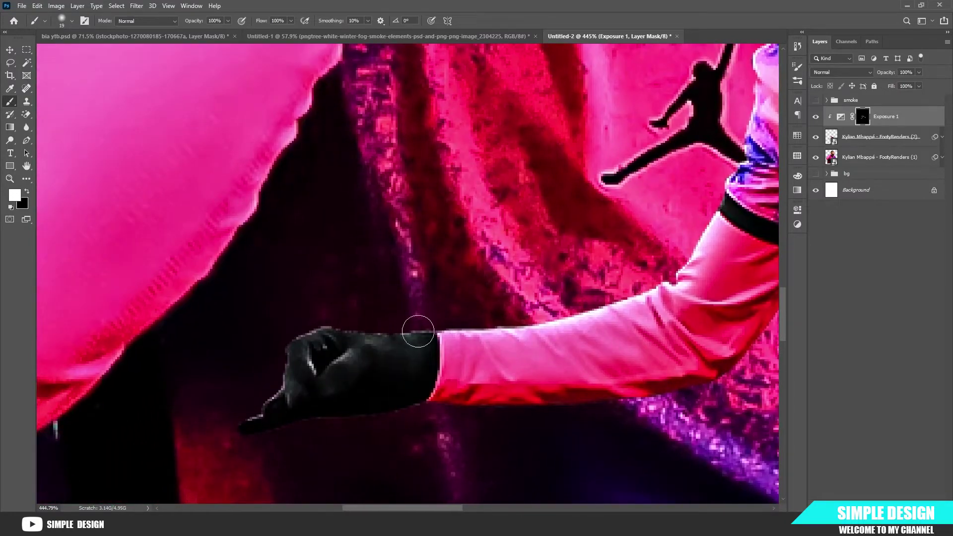
scroll(176, 385, "down", 2)
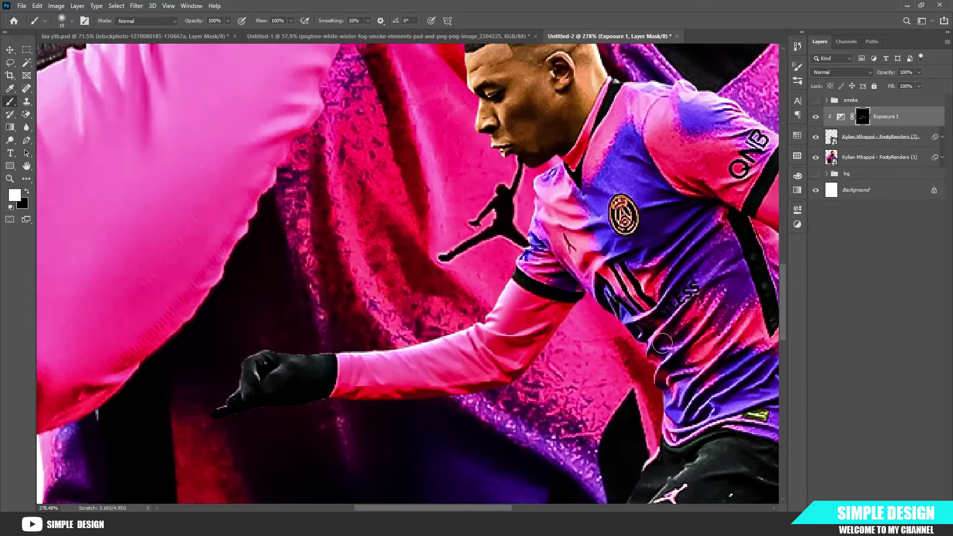
- Paint white on the Exposure mask along the front edge of the dribbling player's shorts, thigh and knee
scroll(662, 343, "down", 4)
scroll(397, 366, "up", 5)
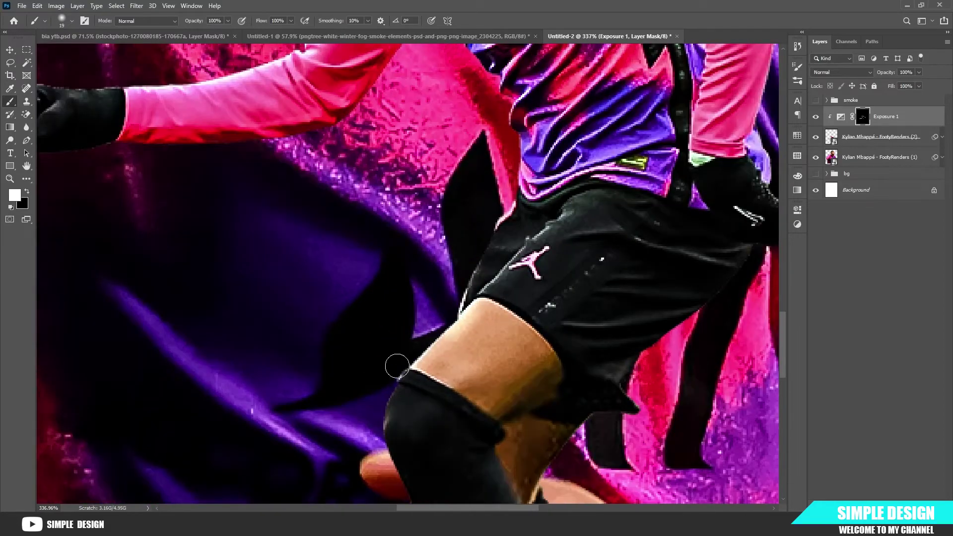
left_click_drag(403, 366, 441, 346)
scroll(444, 350, "down", 5)
left_click_drag(428, 420, 434, 200)
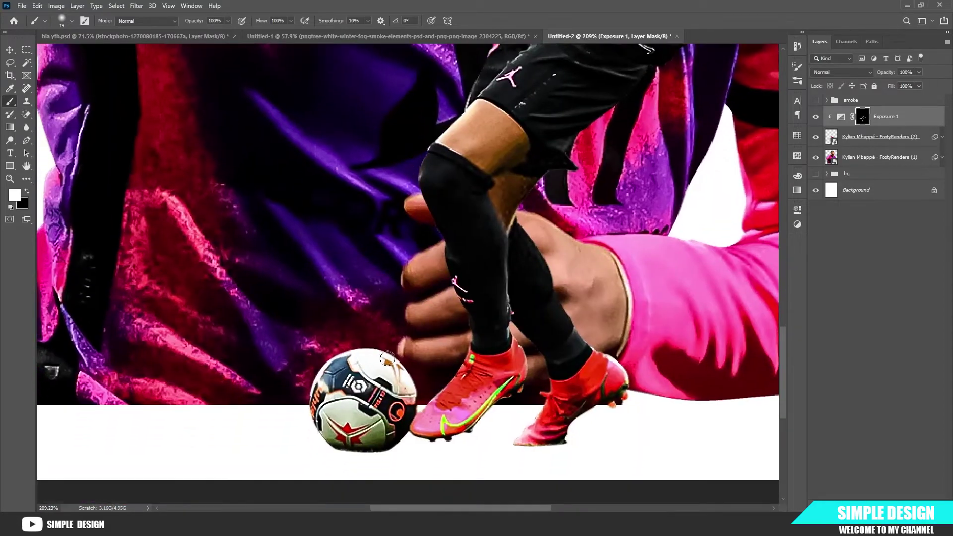
- Brighten the football's highlights on the Exposure mask with an 82 px brush, and refine around the ball and boots at 24 px
mouse_move(363, 359)
left_mouse_down()
mouse_move(402, 349)
mouse_move(286, 361)
left_mouse_up()
key("bracketleft")
key("bracketleft")
key("bracketleft")
key("bracketleft")
key("bracketleft")
key("bracketleft")
key("bracketleft")
key("bracketleft")
key("bracketleft")
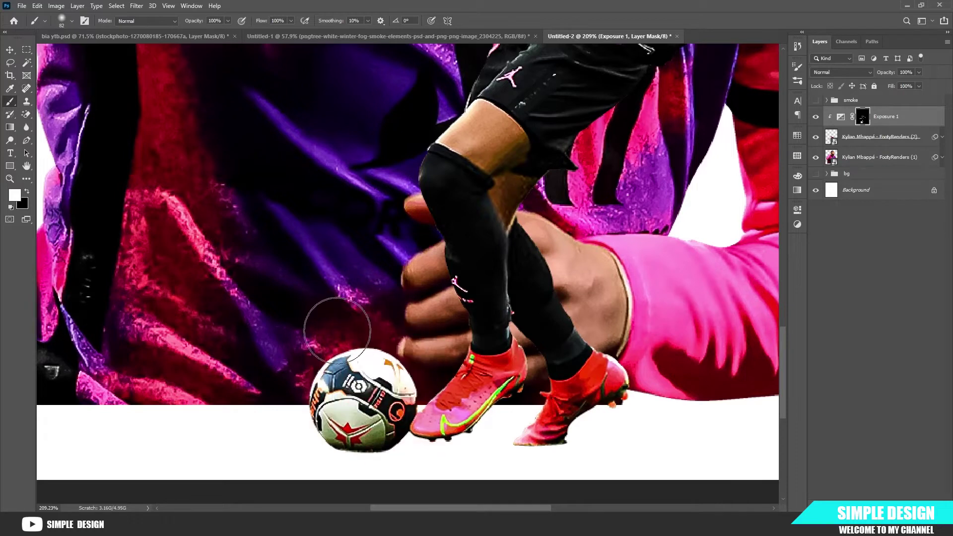
scroll(439, 364, "up", 2)
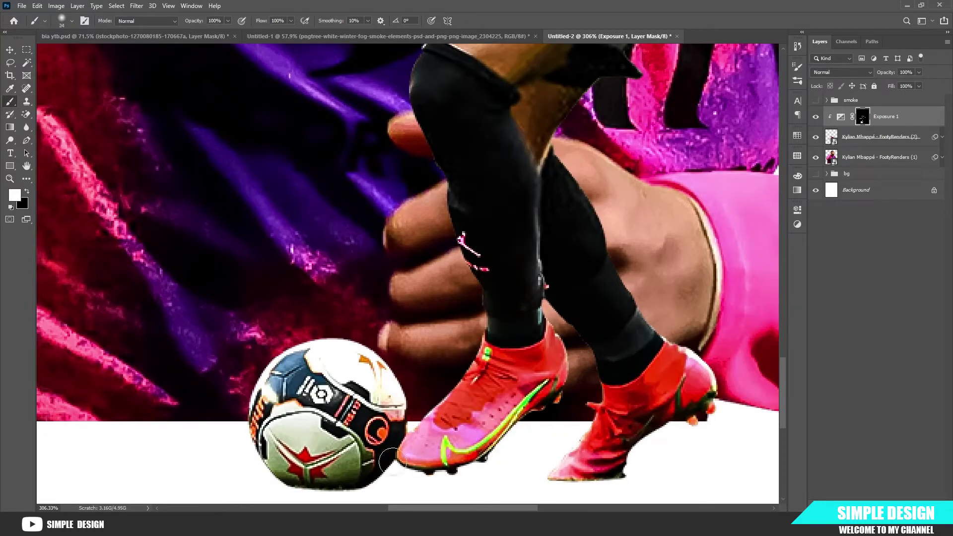
scroll(657, 298, "down", 2)
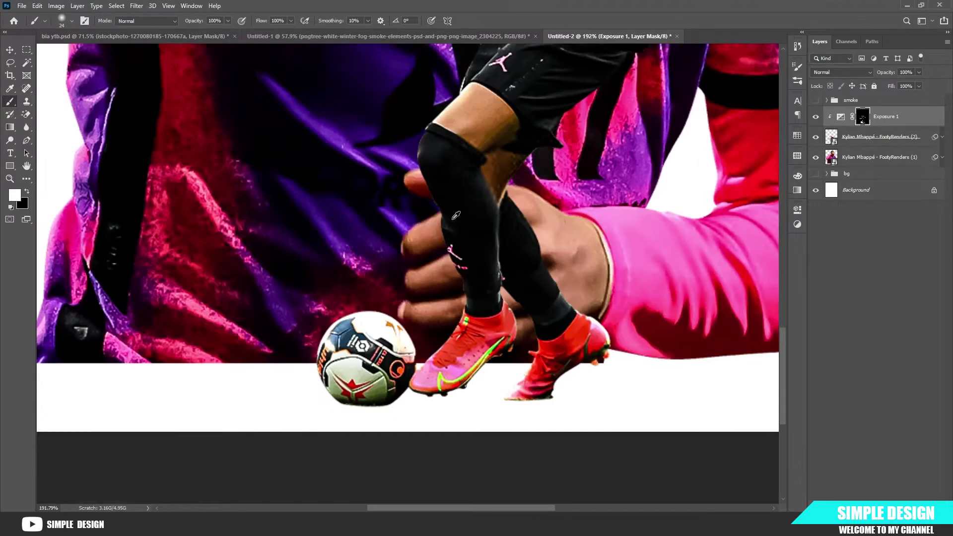
- Paint white on the Exposure mask along the dribbling player's bent forearm
left_click_drag(482, 178, 278, 493)
scroll(419, 318, "up", 2)
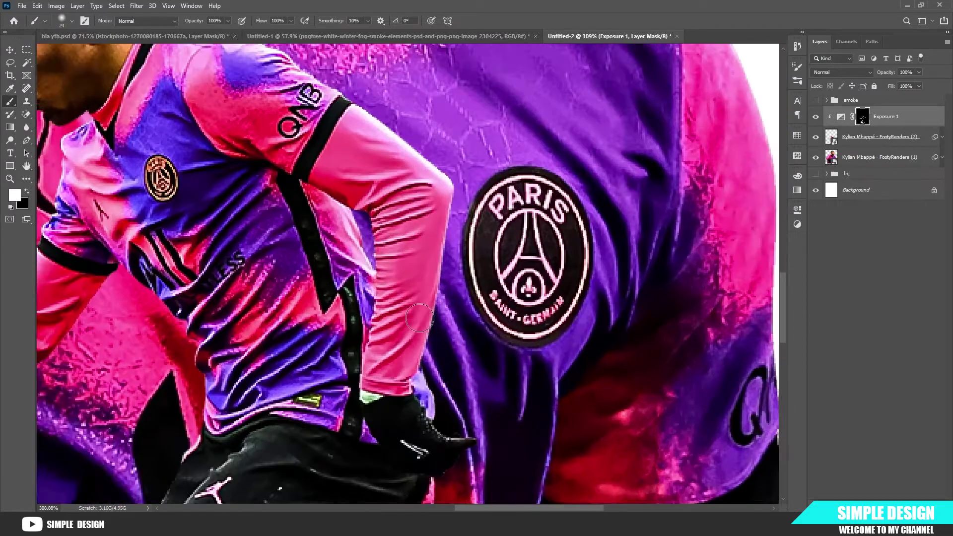
left_click_drag(385, 282, 374, 355)
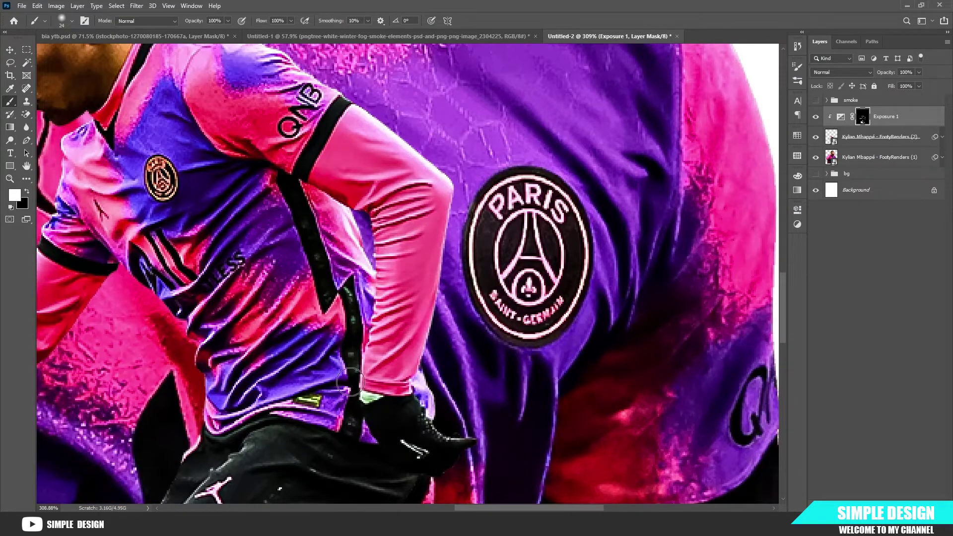
- Set the brush to 61 px with 72% flow and brighten the dribbling player's shirt on the Exposure mask
scroll(493, 300, "down", 2)
scroll(221, 209, "up", 1)
left_click_drag(241, 248, 258, 248)
left_click_drag(263, 23, 249, 22)
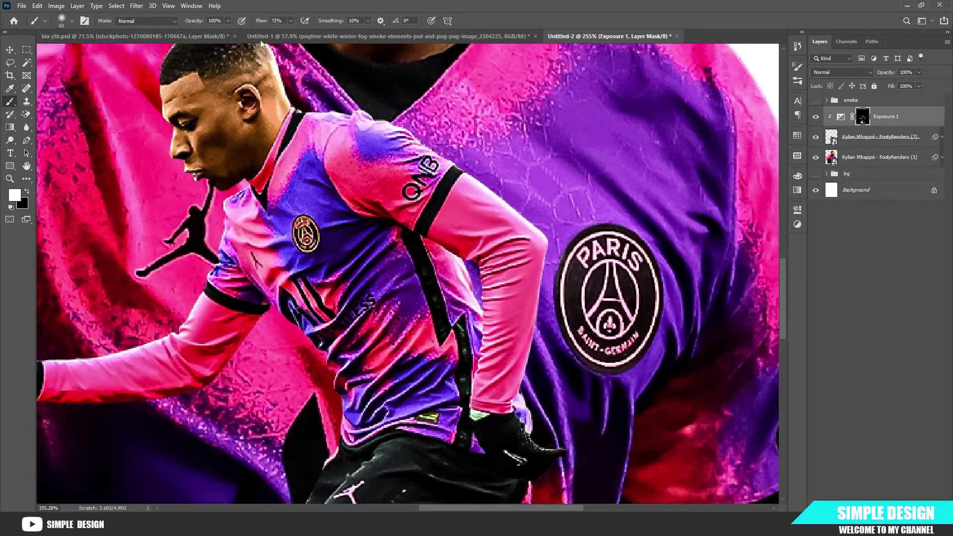
left_click_drag(284, 252, 284, 283)
scroll(442, 371, "down", 3)
scroll(365, 431, "down", 1)
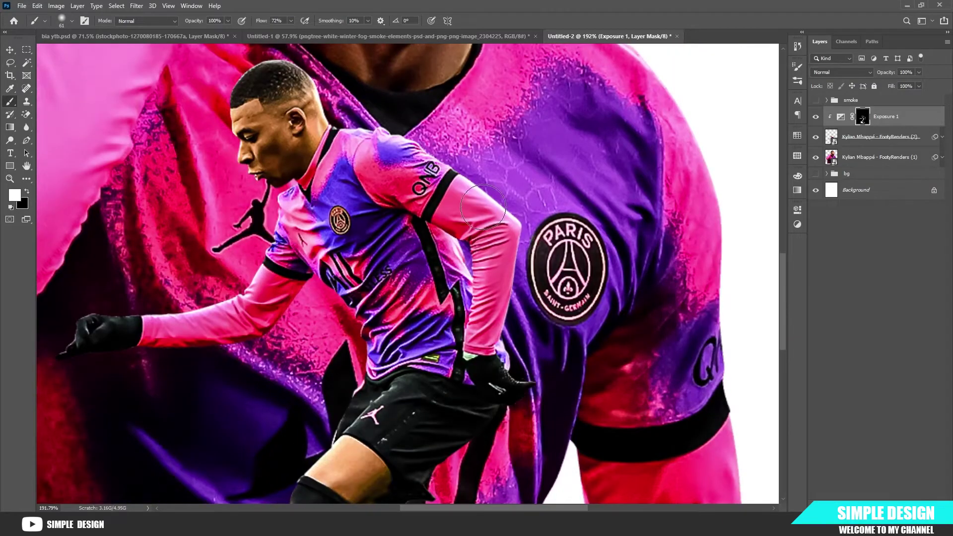
scroll(467, 261, "down", 8)
scroll(370, 331, "up", 1)
scroll(382, 347, "down", 1)
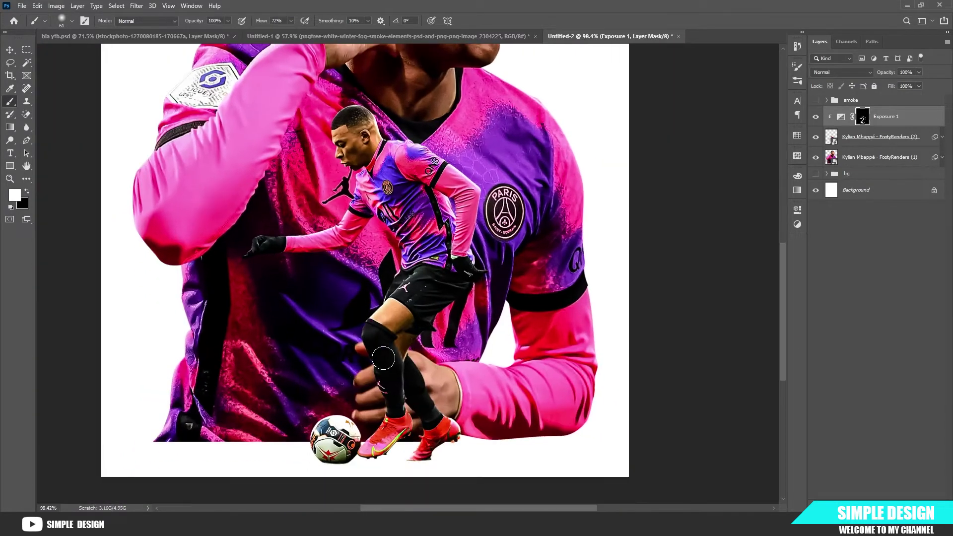
scroll(390, 323, "up", 1)
- Add a second Exposure adjustment clipped to the dribbling player, lower its exposure and invert its mask to black
left_click(875, 507)
left_click(895, 388)
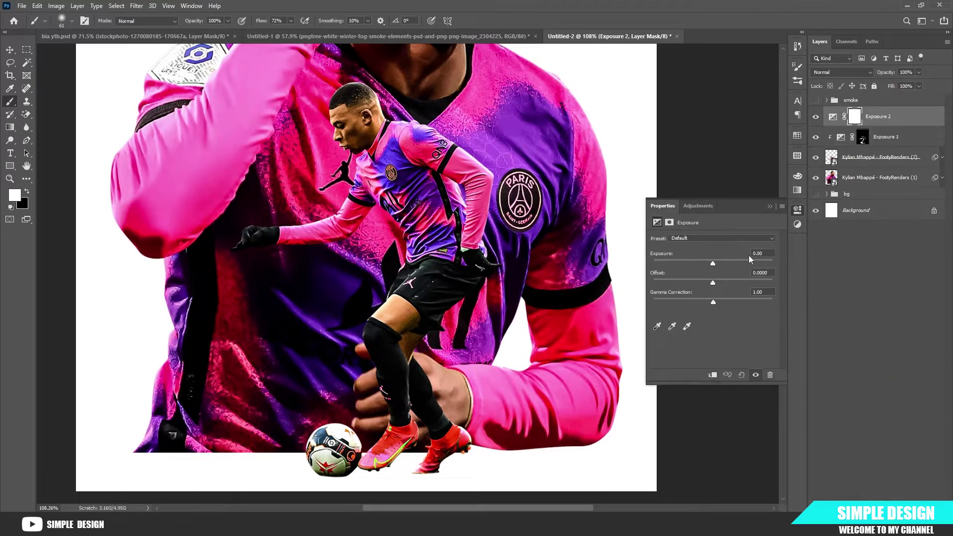
left_click_drag(713, 264, 692, 265)
left_click(711, 377)
left_click(769, 206)
key("ctrl+i")
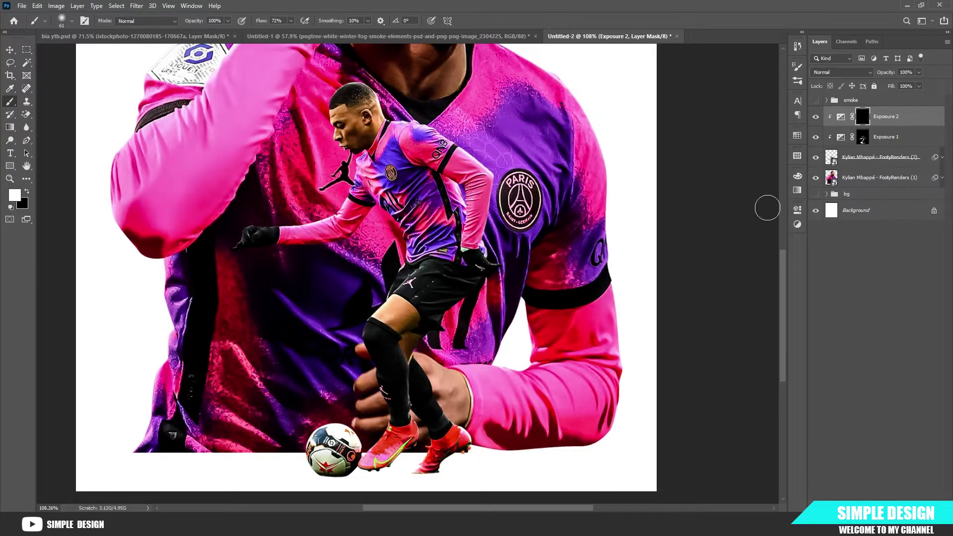
- Paint white on the second Exposure mask to deepen the shadows around the dribbling player's boots and the football
scroll(414, 263, "up", 6)
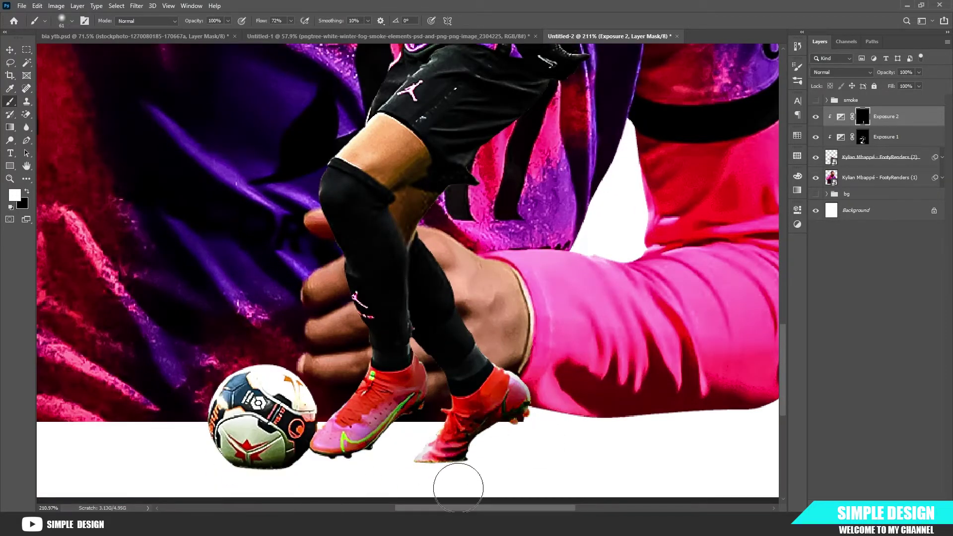
scroll(460, 478, "down", 5)
scroll(441, 424, "up", 5)
scroll(441, 424, "down", 5)
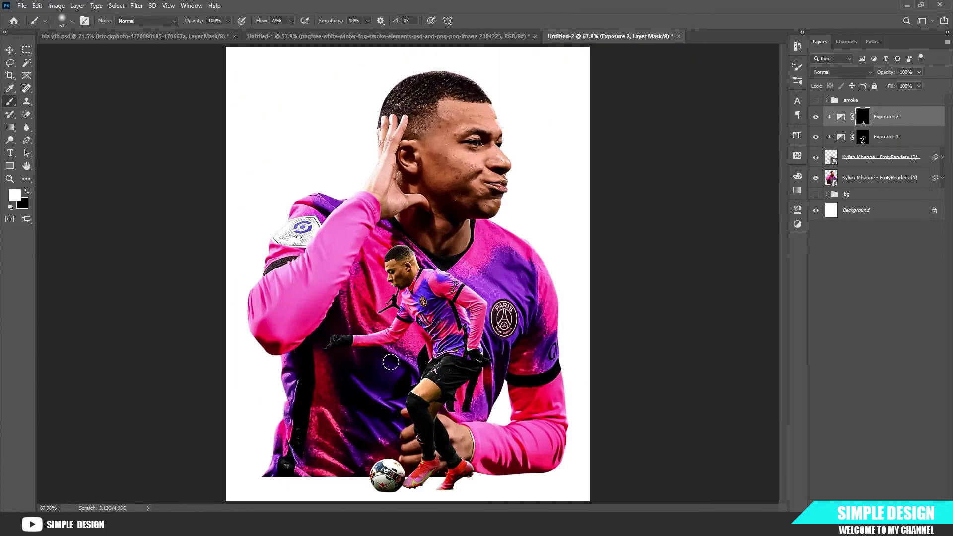
scroll(523, 288, "up", 4)
scroll(396, 339, "up", 4)
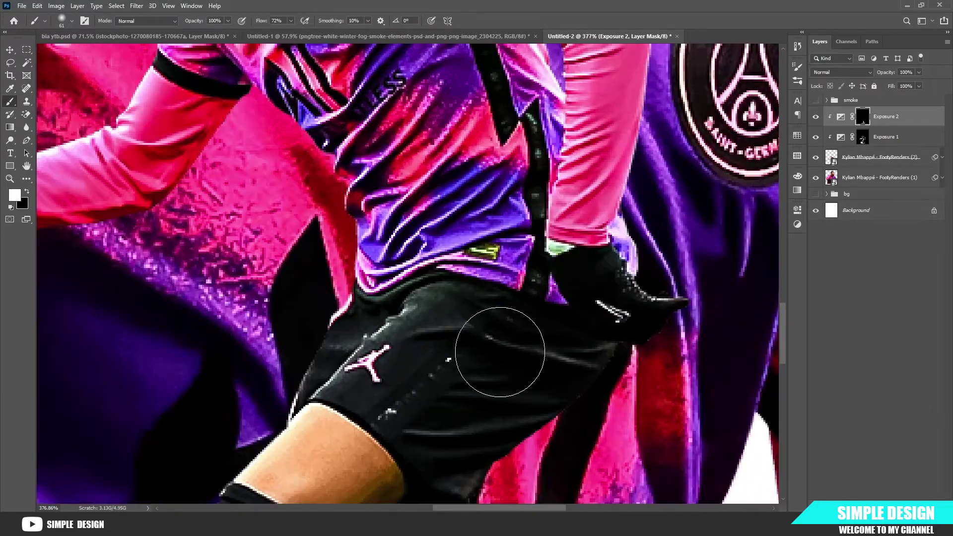
- Reduce the brush to 35 px and darken the dribbling player's shorts on the second Exposure mask, undoing the last stroke over the shirt
scroll(563, 351, "down", 2)
scroll(496, 234, "up", 1)
key("bracketleft")
key("bracketleft")
key("bracketleft")
key("bracketleft")
key("bracketleft")
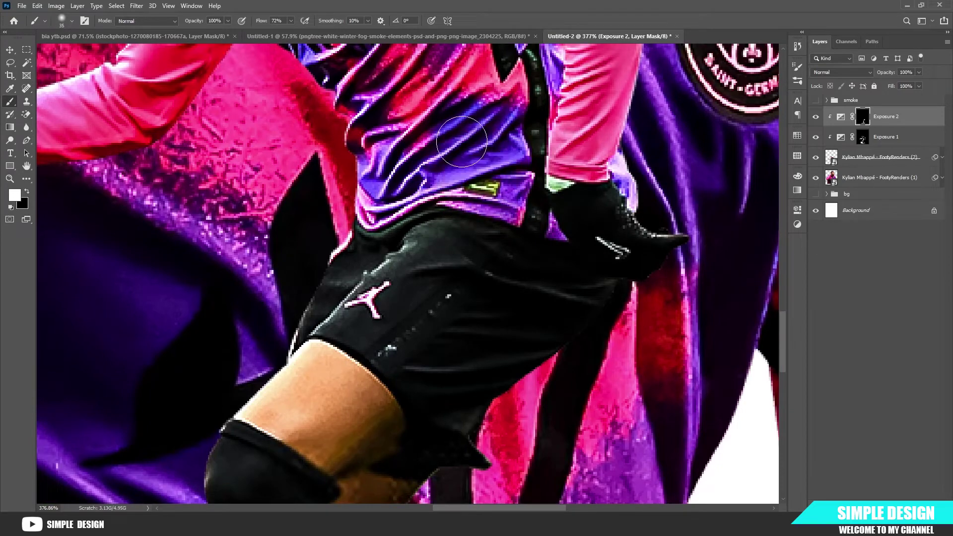
scroll(478, 145, "up", 2)
left_click_drag(494, 146, 443, 209)
key("ctrl+z")
scroll(521, 227, "down", 5)
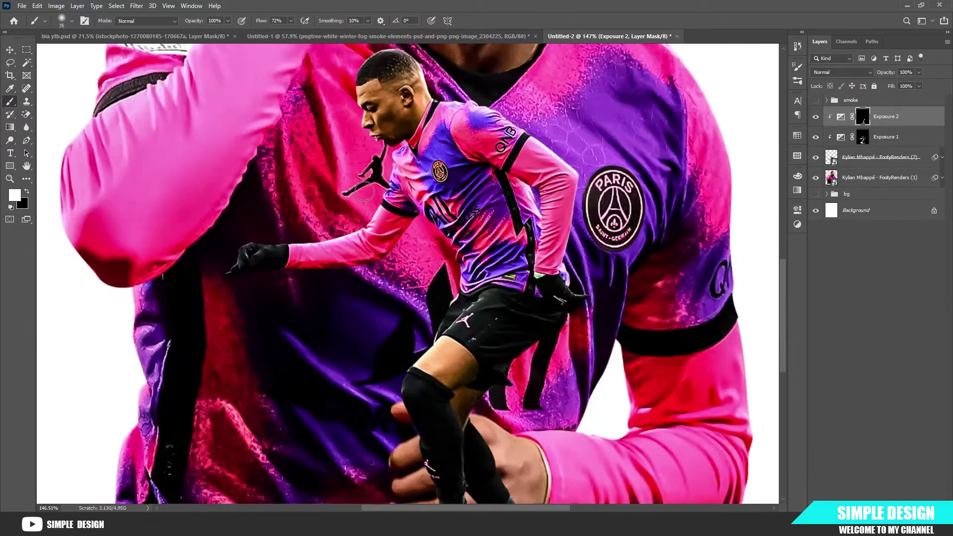
- Lower the brush flow to 12% and softly shade the dribbling player's body, legs and boots on the second Exposure mask
scroll(316, 75, "up", 3)
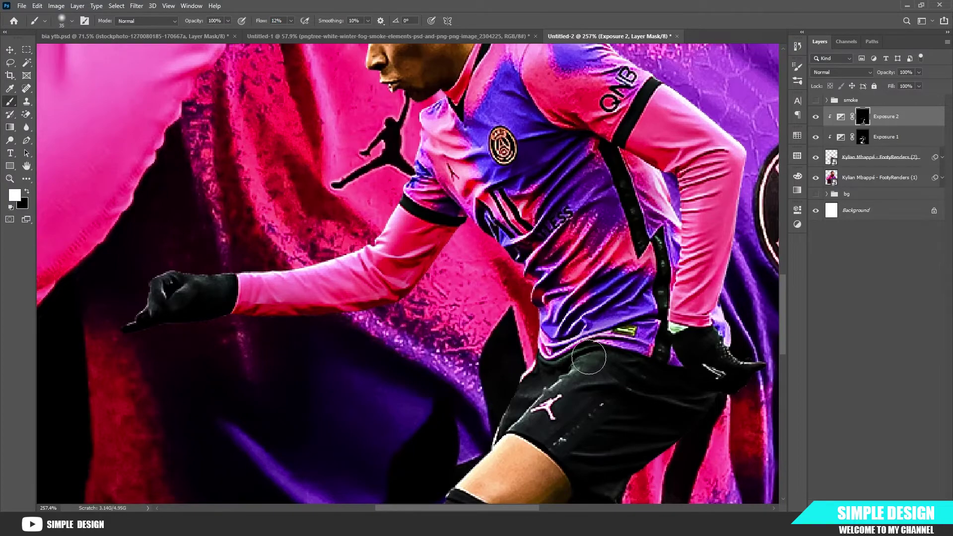
scroll(589, 357, "down", 4)
scroll(458, 238, "up", 4)
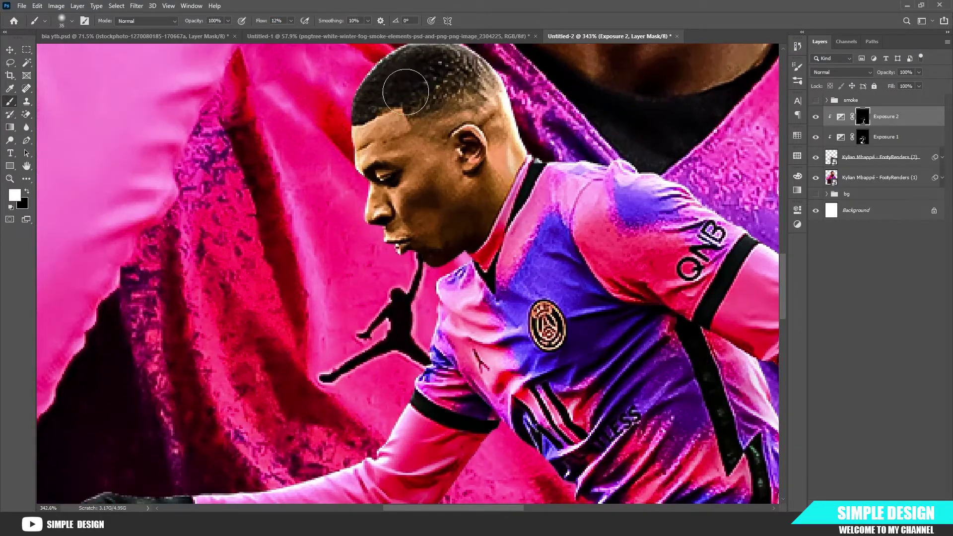
scroll(441, 93, "down", 4)
left_click_drag(513, 424, 459, 192)
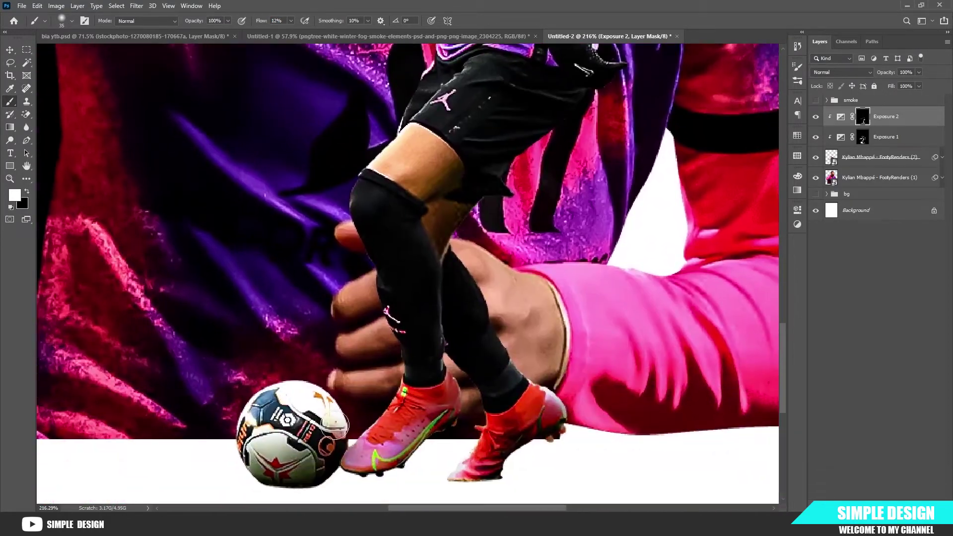
scroll(550, 376, "down", 2)
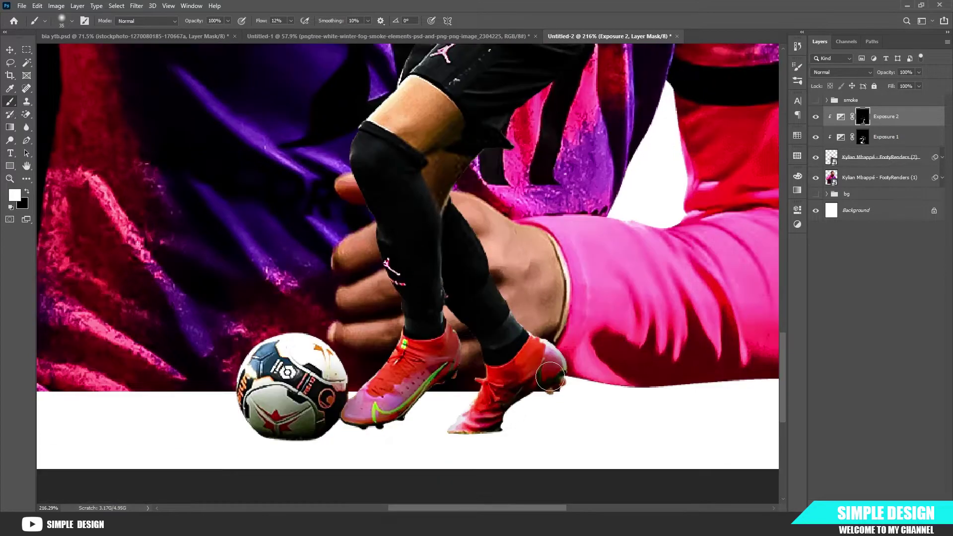
scroll(425, 440, "down", 12)
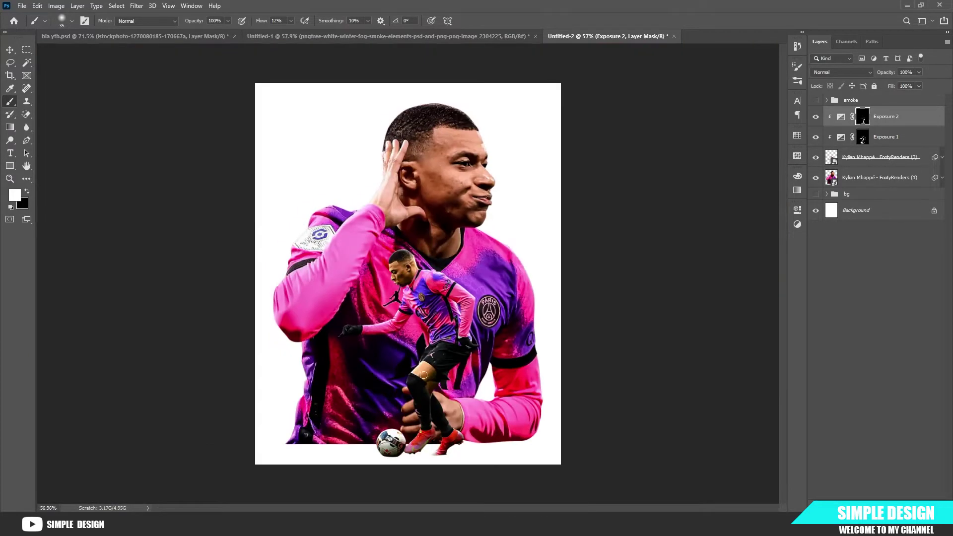
- Toggle the two Exposure adjustments to compare the dribbling player with and without the painted light and shadow
scroll(425, 306, "up", 4)
left_click(816, 118)
left_click(815, 116)
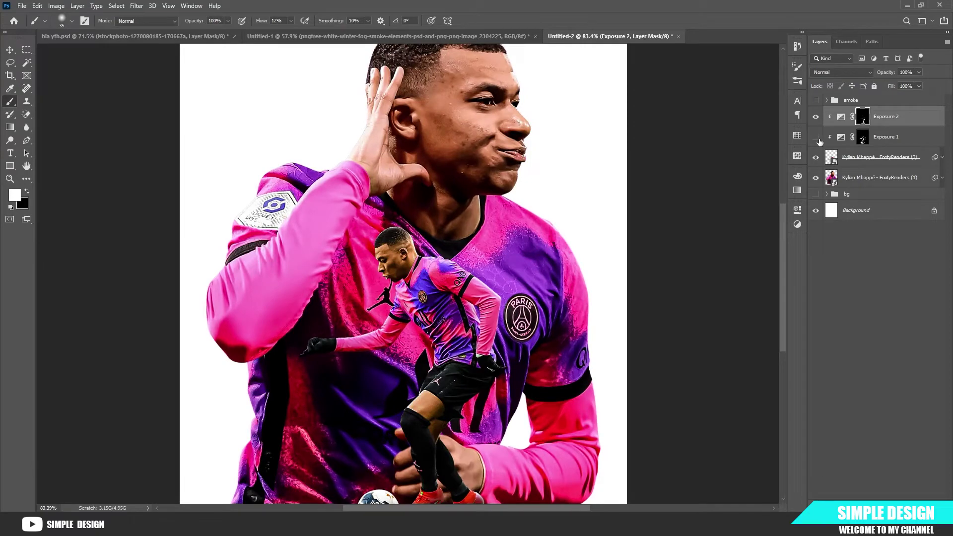
scroll(399, 242, "down", 2)
scroll(400, 243, "up", 4)
scroll(421, 258, "down", 4)
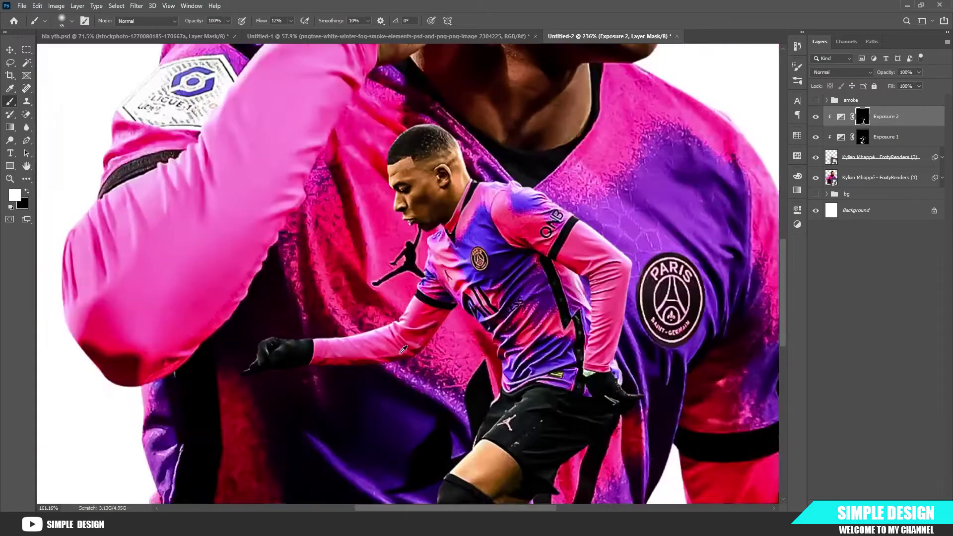
scroll(425, 272, "up", 1)
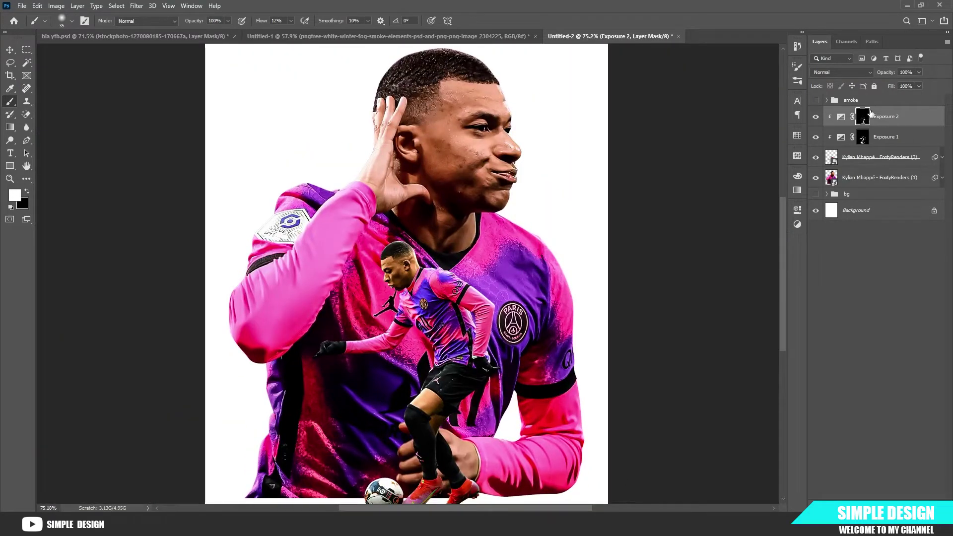
- Group the dribbling player's layer with its two Exposure adjustments and name the group nv1
left_click(870, 115, "shift")
key("ctrl+g")
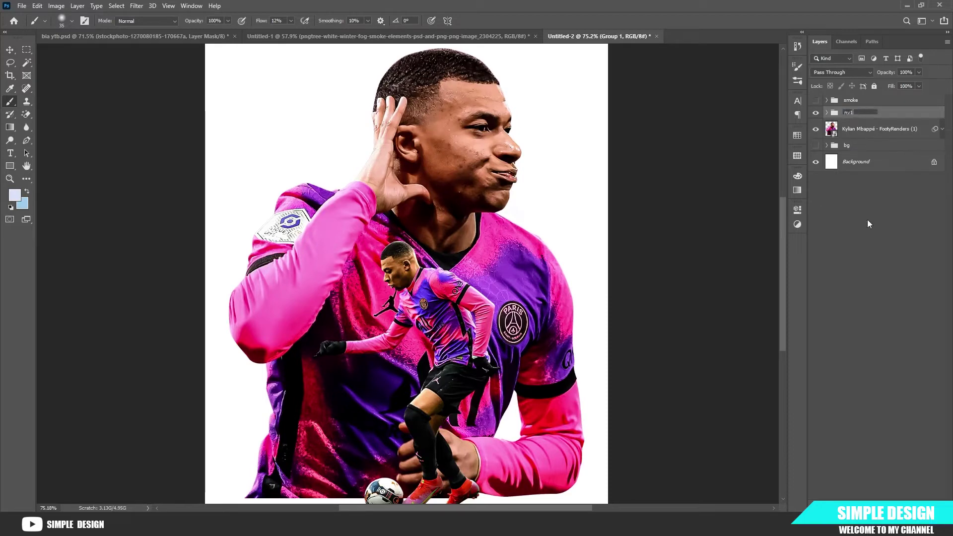
left_click(868, 224)
left_click(816, 129)
left_click(816, 129)
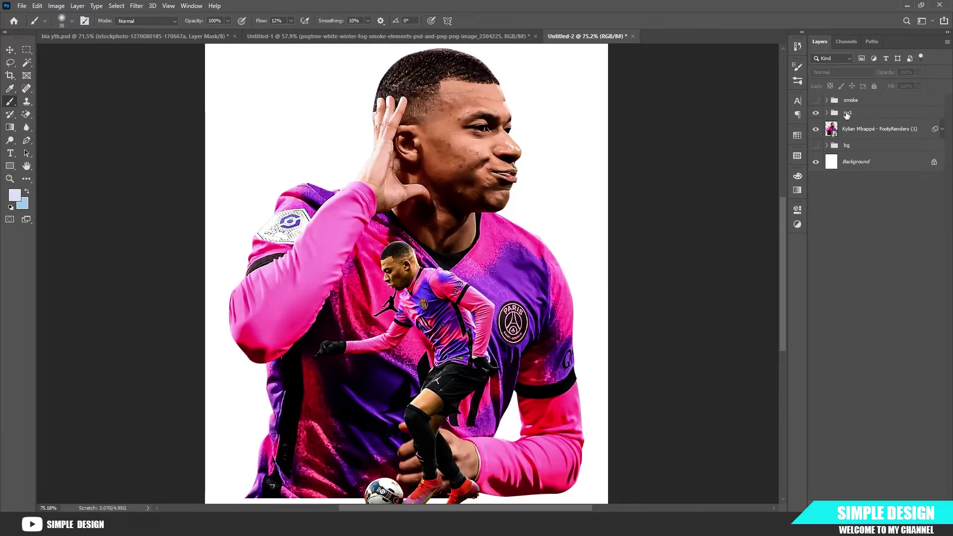
left_click(854, 131)
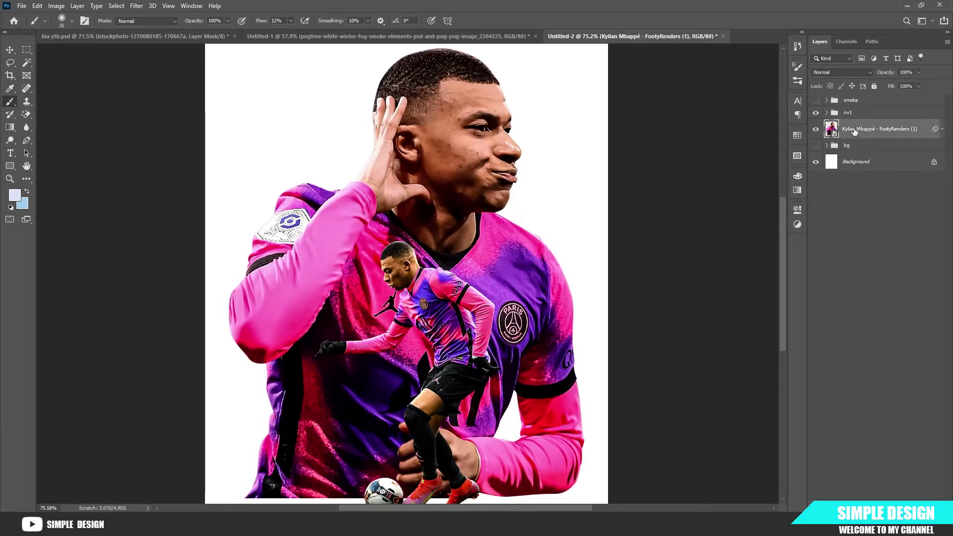
left_click(886, 517)
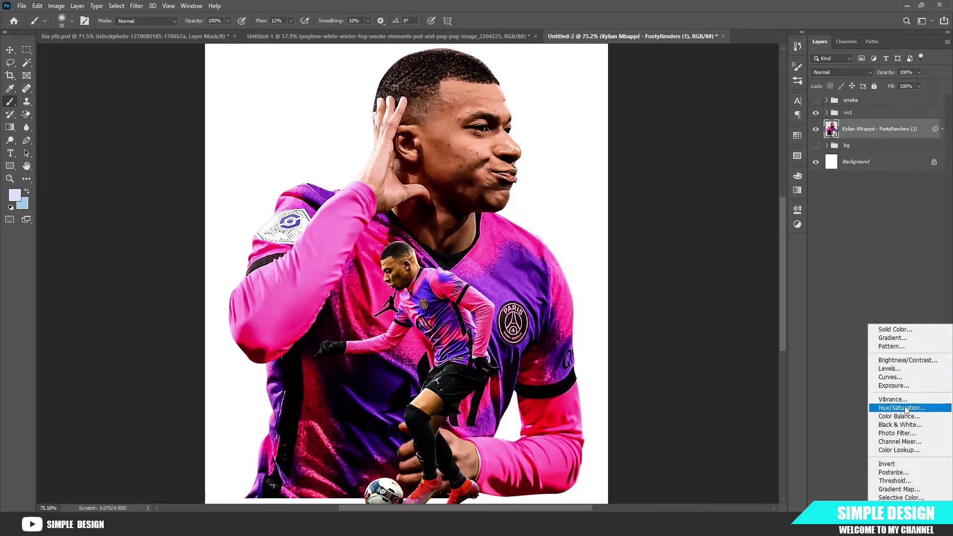
left_click(858, 397)
left_click(857, 227)
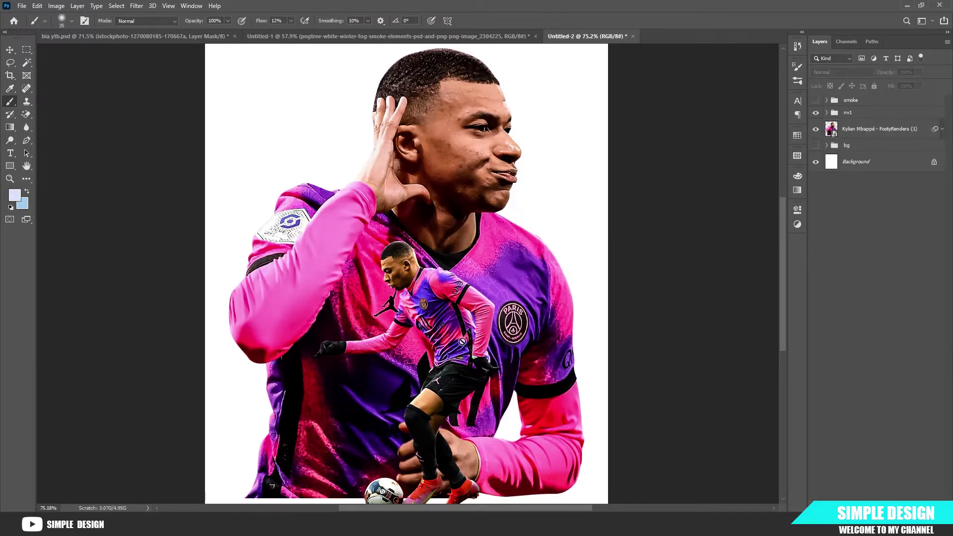
scroll(464, 342, "down", 1)
scroll(463, 181, "up", 1)
scroll(470, 184, "down", 1)
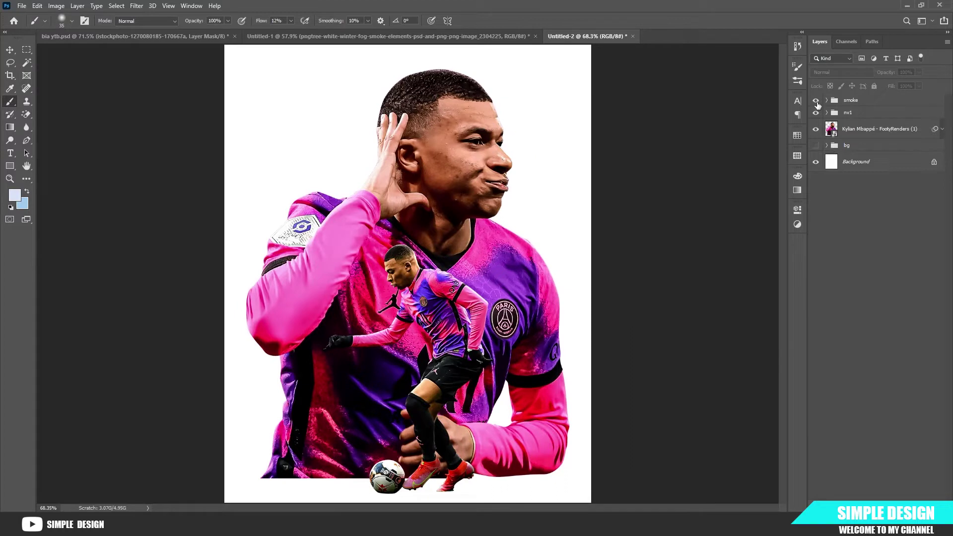
- Show the smoke group and clip a Color Balance to the smoke copy layer: red +63, magenta -100, blue +47
left_click(816, 101)
left_click(828, 100)
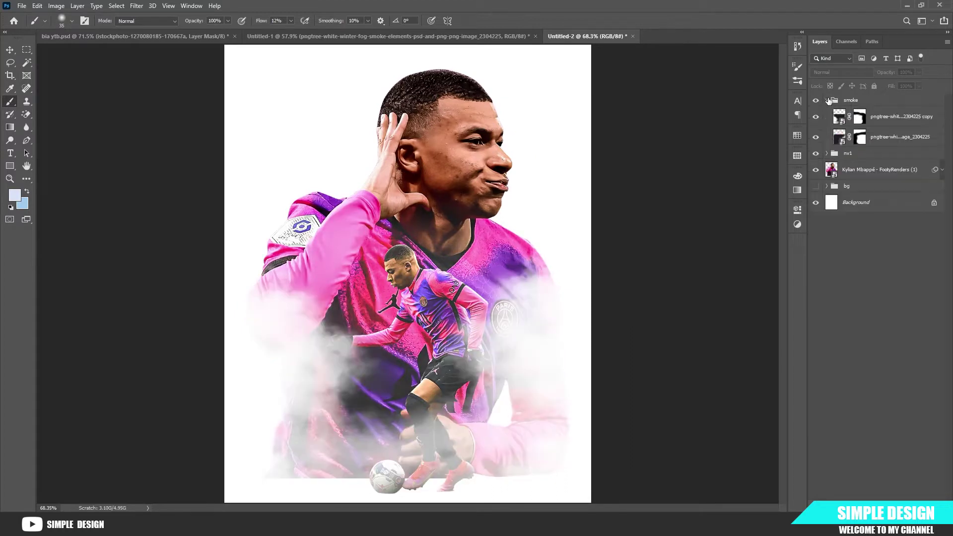
left_click(890, 119)
left_click(881, 507)
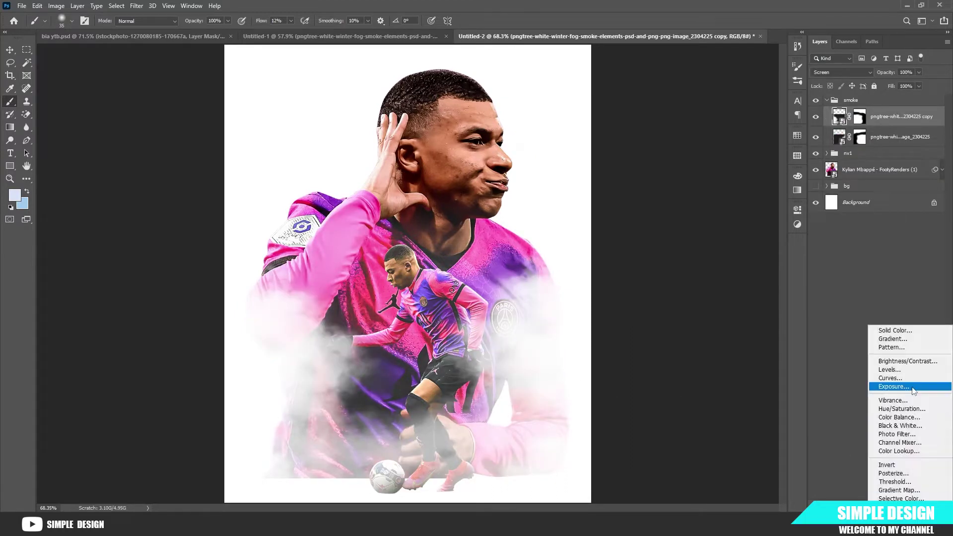
left_click(908, 417)
left_click_drag(693, 281, 633, 285)
left_click(712, 375)
mouse_move(707, 295)
left_mouse_down()
mouse_move(745, 293)
mouse_move(722, 296)
left_mouse_up()
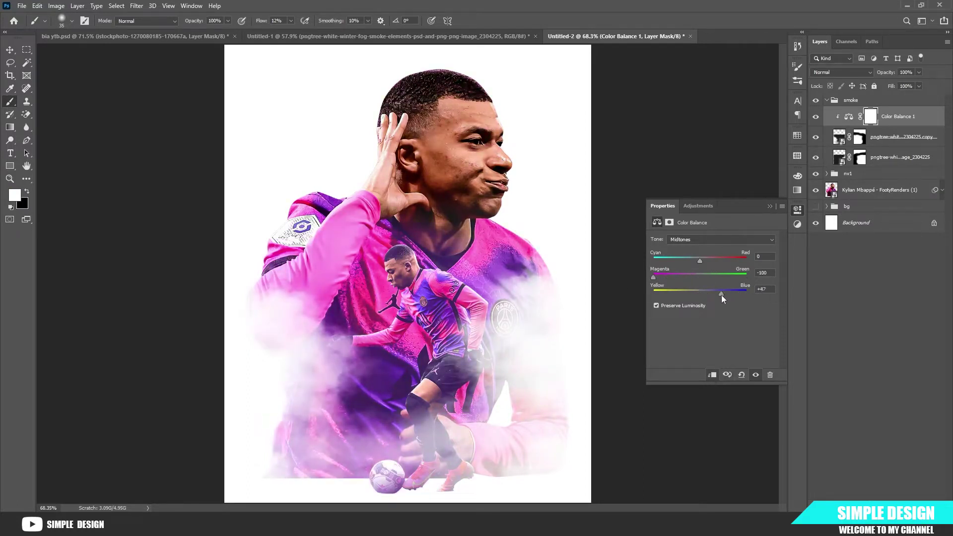
left_click_drag(689, 259, 728, 265)
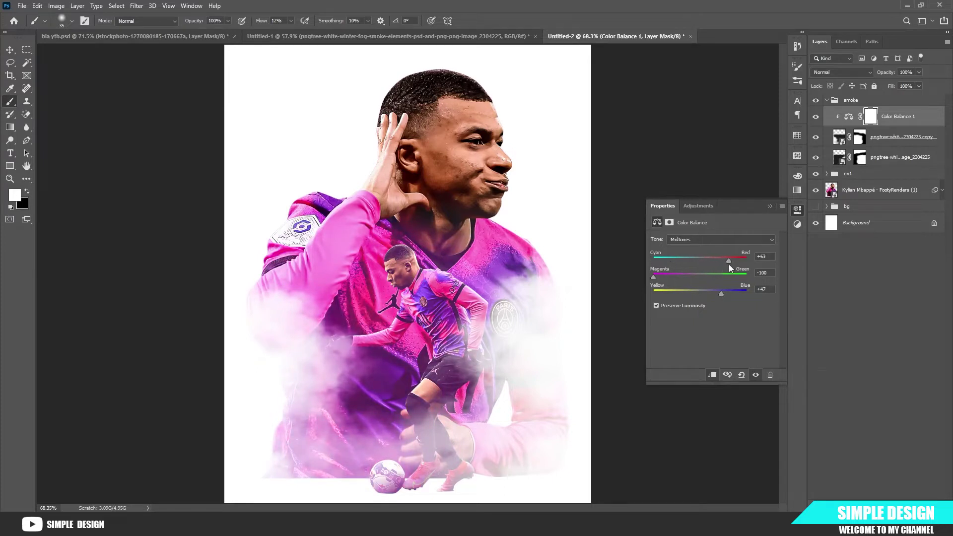
left_click(770, 206)
- Clip a second Color Balance to the original smoke layer and shift its midtones to a light blue tint
left_click(911, 158)
left_click(874, 507)
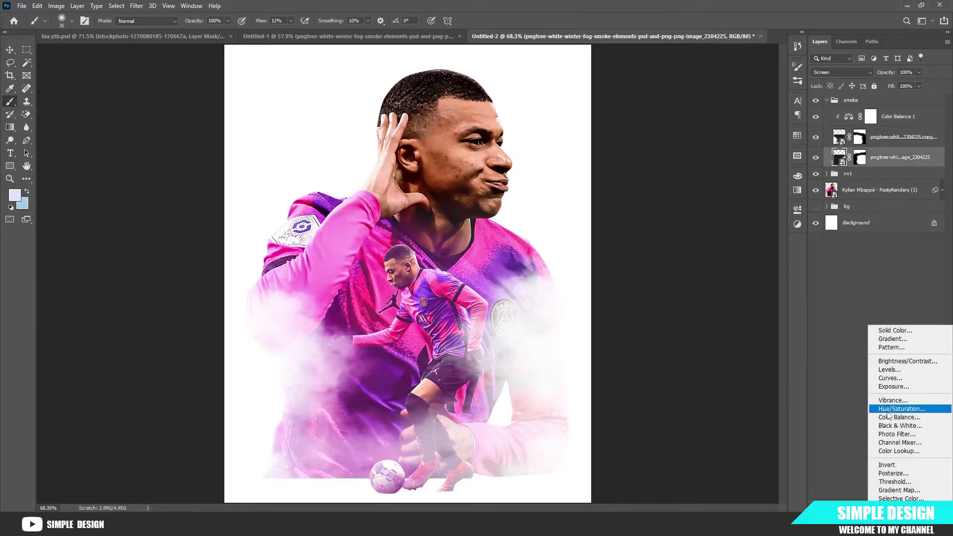
left_click(895, 420)
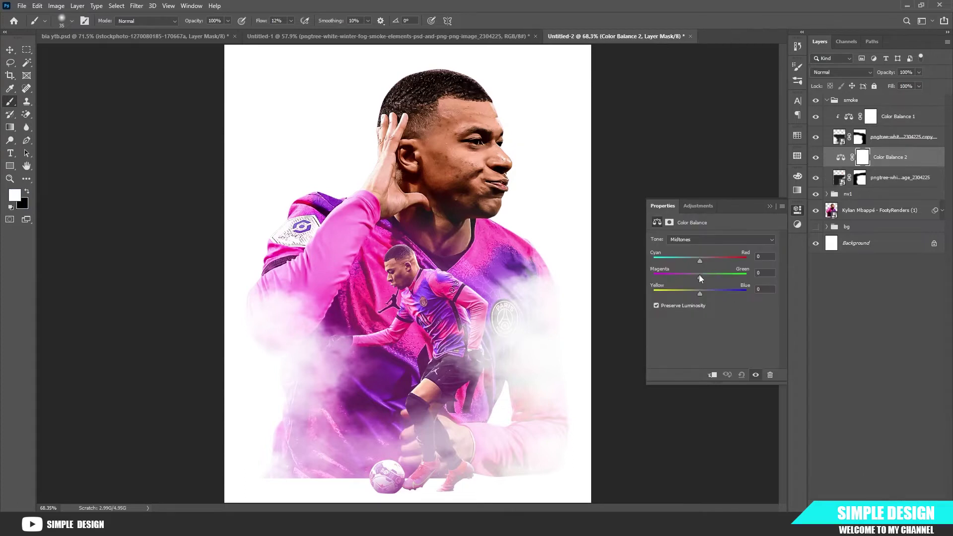
left_click(713, 375)
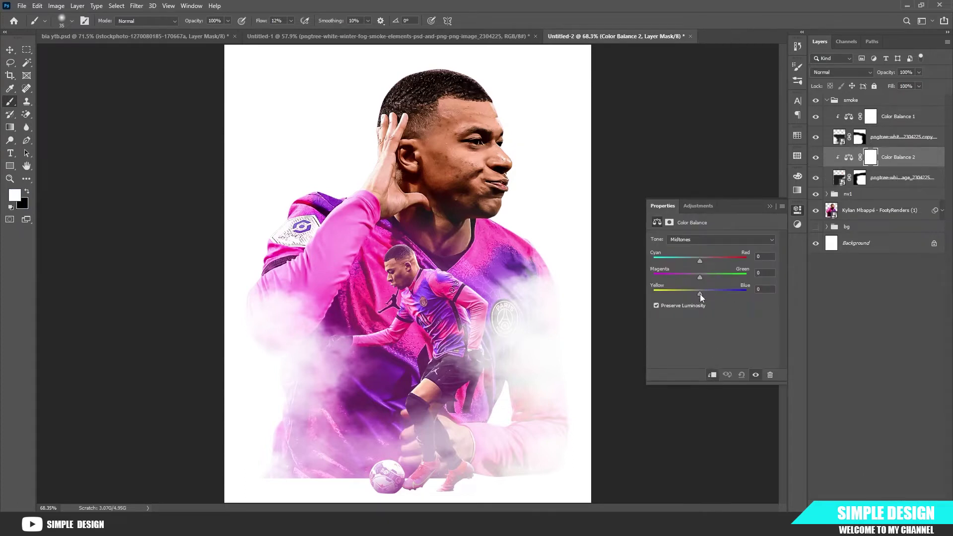
left_click_drag(700, 294, 790, 302)
left_click_drag(698, 274, 659, 260)
left_click_drag(701, 262, 711, 282)
left_click(770, 206)
scroll(503, 295, "down", 3)
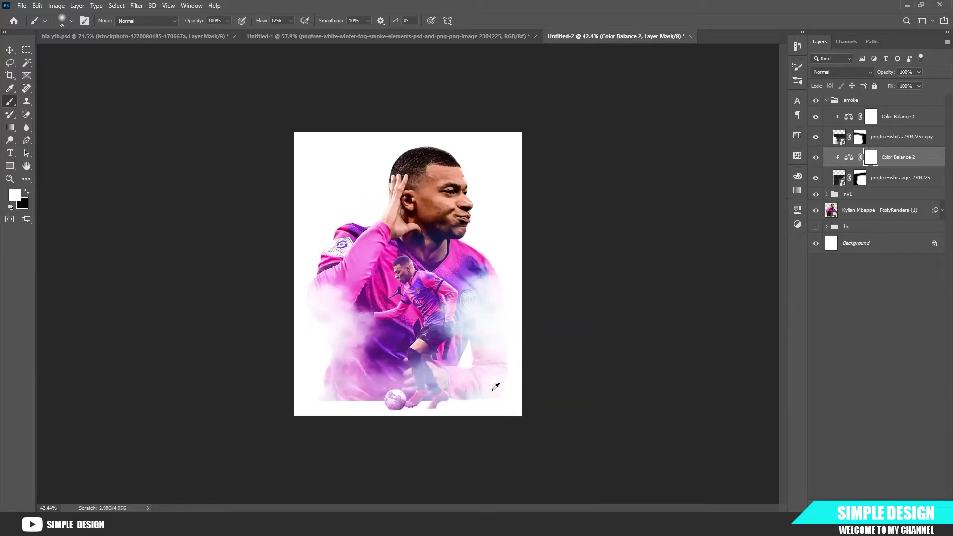
- Show the bg group and check the tinted smoke against the stadium
left_click(816, 227)
scroll(497, 320, "up", 5)
scroll(496, 320, "down", 5)
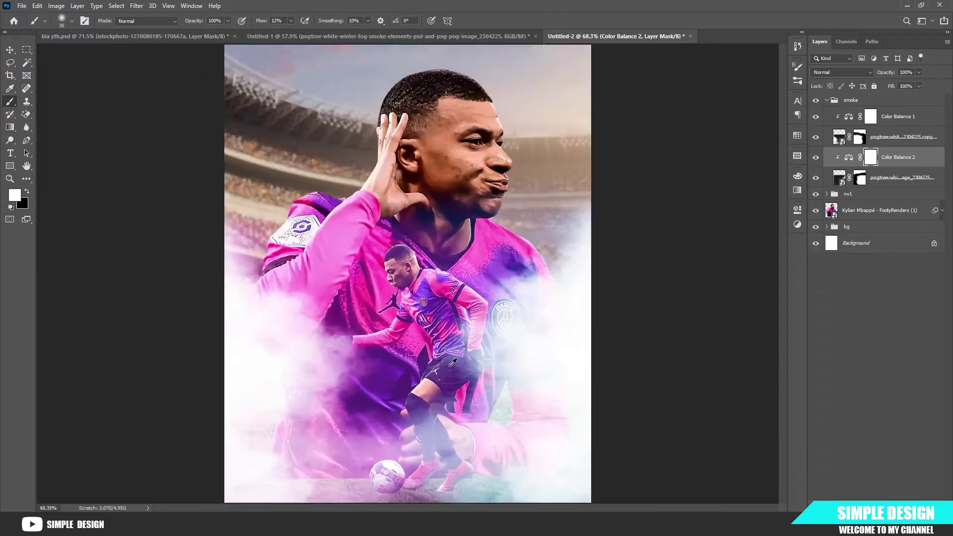
scroll(435, 345, "up", 1)
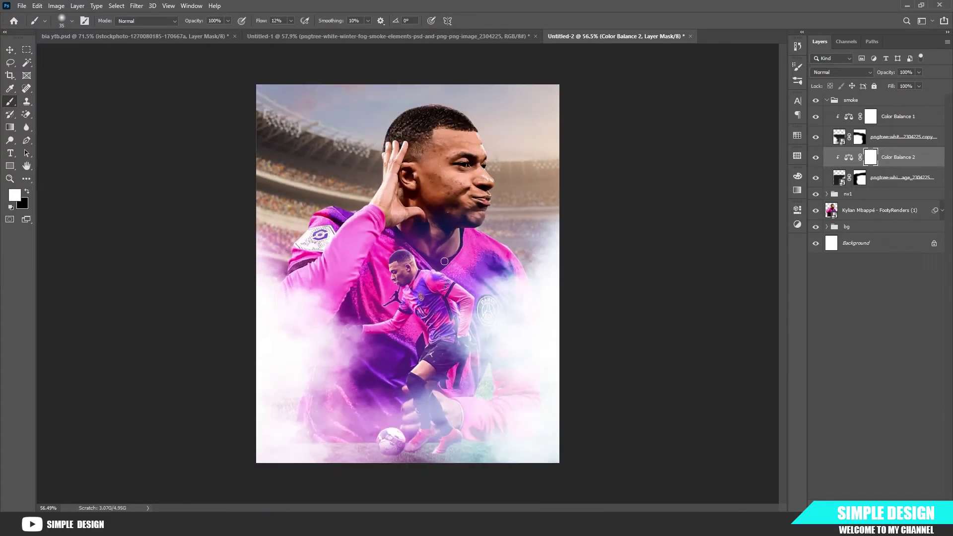
- Collapse the smoke group, then scale and reposition it with Free Transform so the grass shows along the poster's lower edge
left_click(826, 100)
key("ctrl+t")
left_click_drag(500, 334, 502, 305)
left_click_drag(646, 170, 624, 195)
left_click_drag(546, 312, 547, 349)
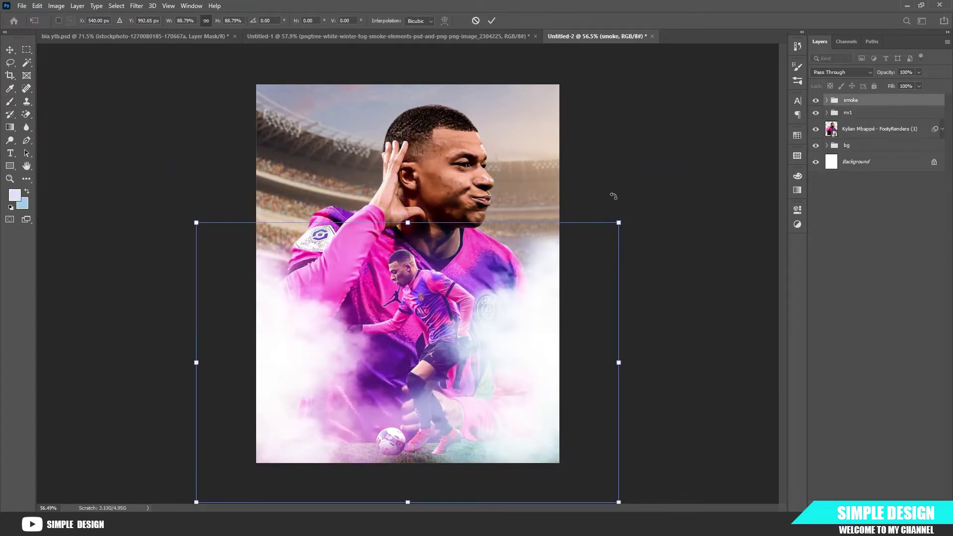
left_click_drag(619, 223, 636, 210)
left_click_drag(580, 292, 580, 273)
left_click(491, 21)
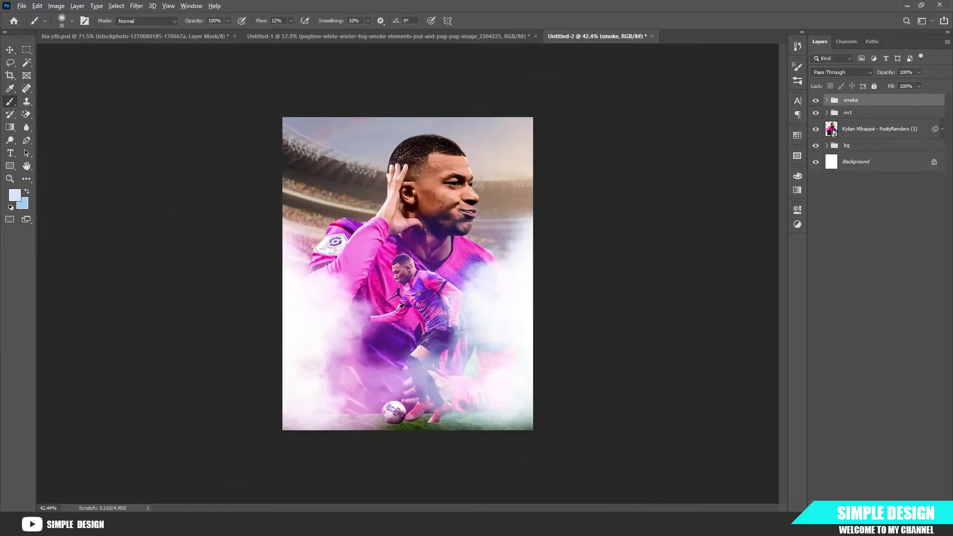
key("b")
scroll(397, 334, "up", 2)
mouse_move(889, 73)
left_mouse_down()
mouse_move(876, 74)
mouse_move(901, 79)
mouse_move(891, 73)
left_mouse_up()
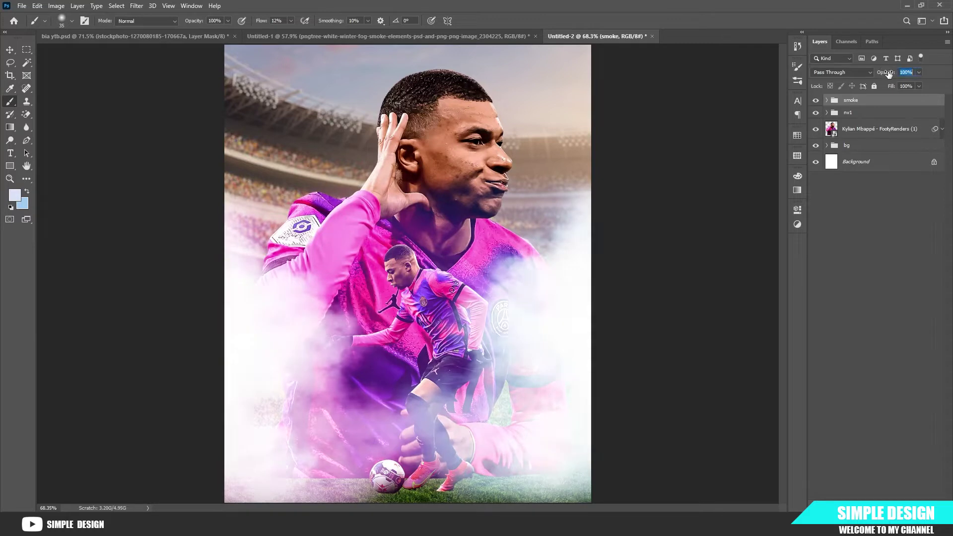
scroll(496, 344, "down", 2)
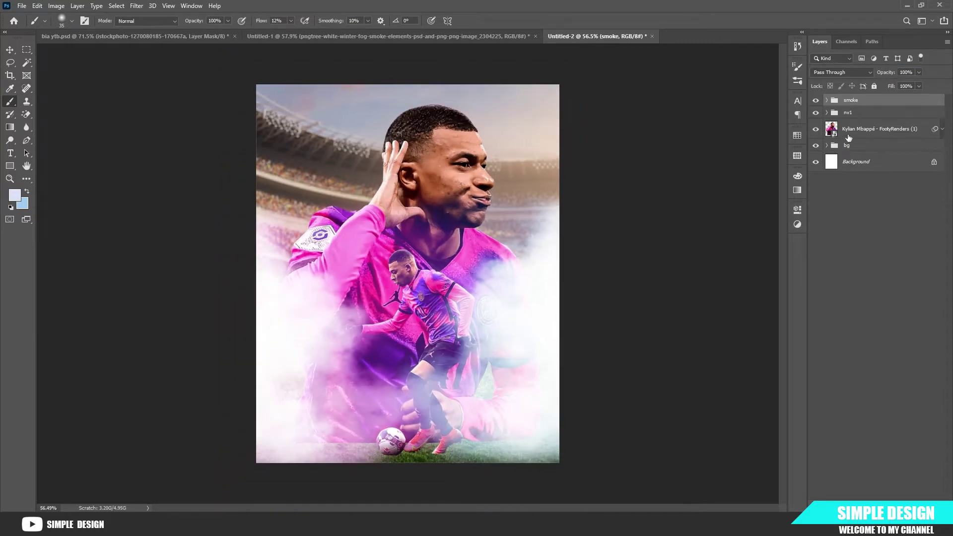
- Add a layer mask to the large player's layer and enlarge the brush to 523 px
left_click(868, 130)
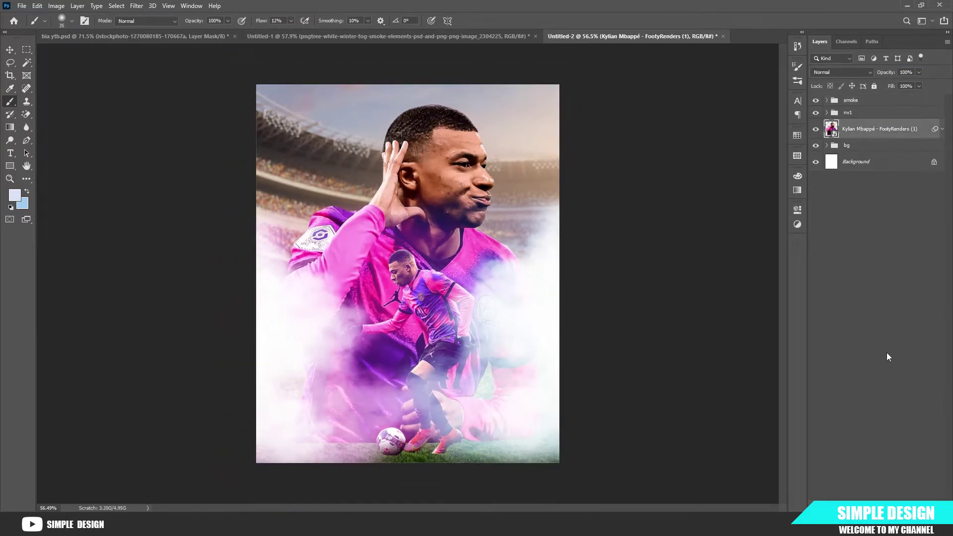
left_click(867, 507)
left_click_drag(412, 391, 481, 391)
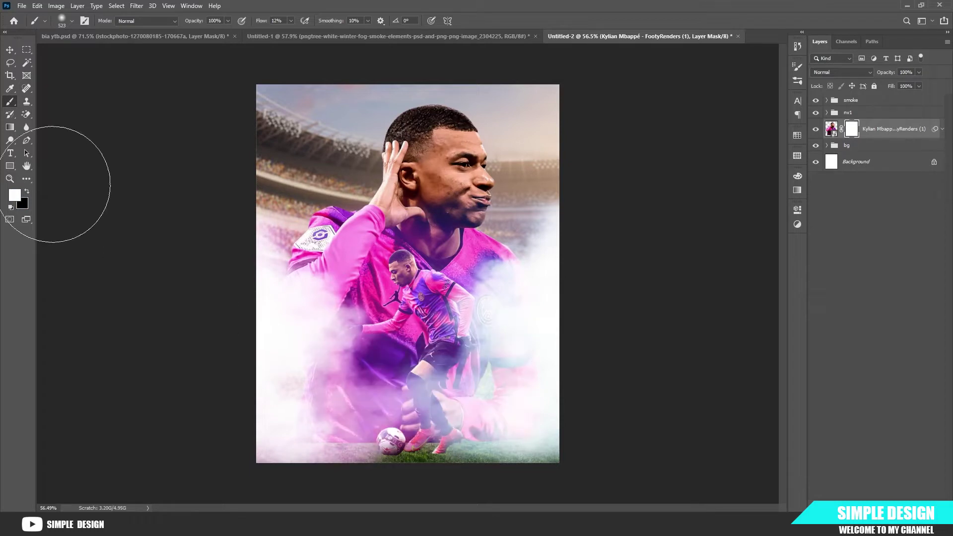
- Paint black on the large player's layer mask with a soft 360 px brush to fade the lower body into the grass
left_click(27, 192)
right_click(575, 411, "alt")
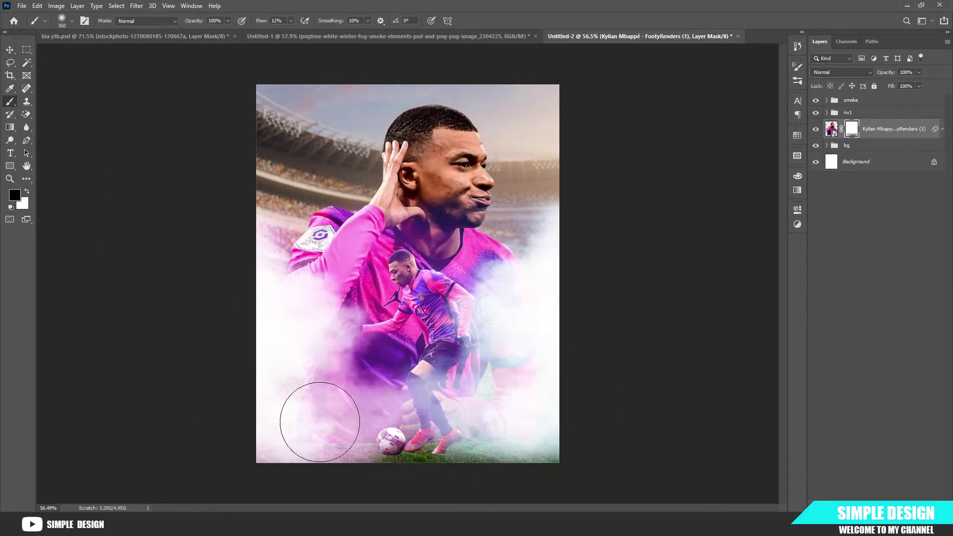
mouse_move(457, 432)
left_mouse_down()
mouse_move(557, 378)
mouse_move(292, 427)
mouse_move(289, 397)
mouse_move(540, 403)
mouse_move(495, 393)
left_mouse_up()
scroll(505, 375, "down", 2)
scroll(416, 309, "up", 3)
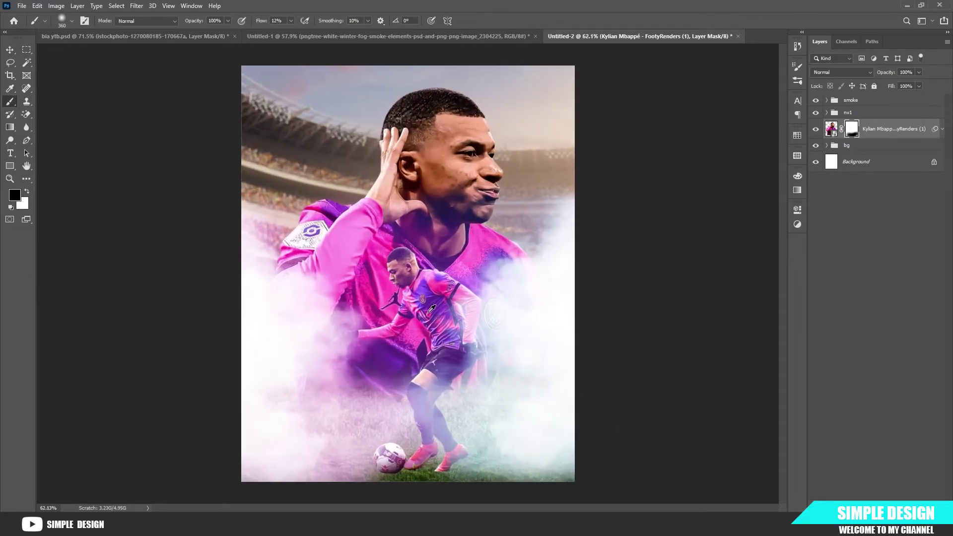
scroll(424, 319, "down", 2)
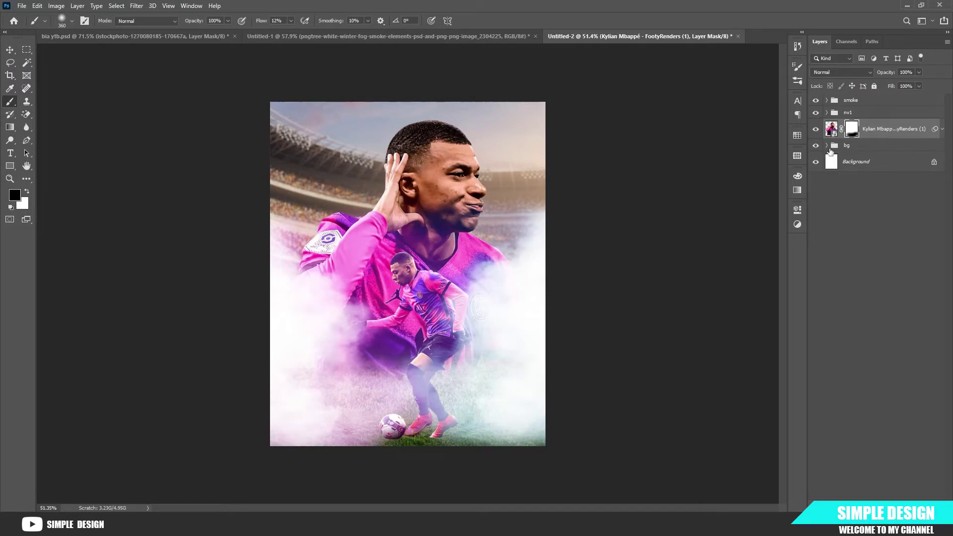
scroll(371, 399, "up", 3)
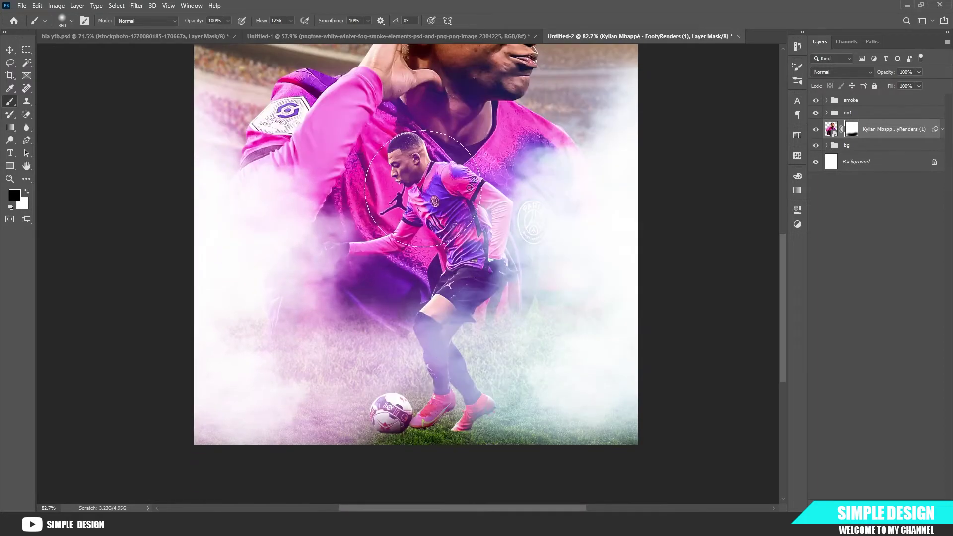
- Move the nv1 group with the small player slightly upward on the poster using Free Transform
key("v")
left_click(889, 113)
key("ctrl+t")
left_click_drag(450, 250, 447, 240)
left_click(494, 21)
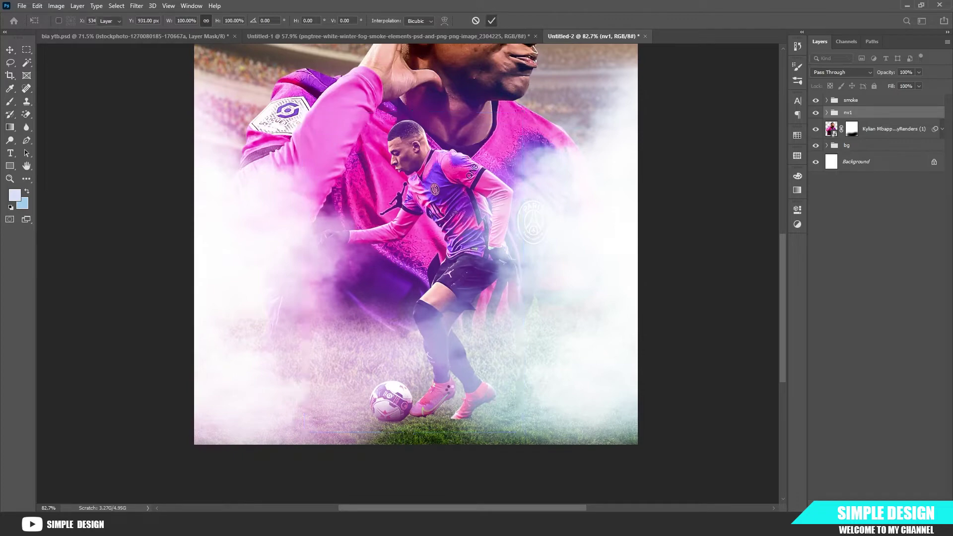
- Add a new layer above the small player's layer in nv1 and prepare a flattened, soft black 116 px brush at the ball's base
left_click(826, 113)
left_click(889, 170)
scroll(454, 342, "down", 3)
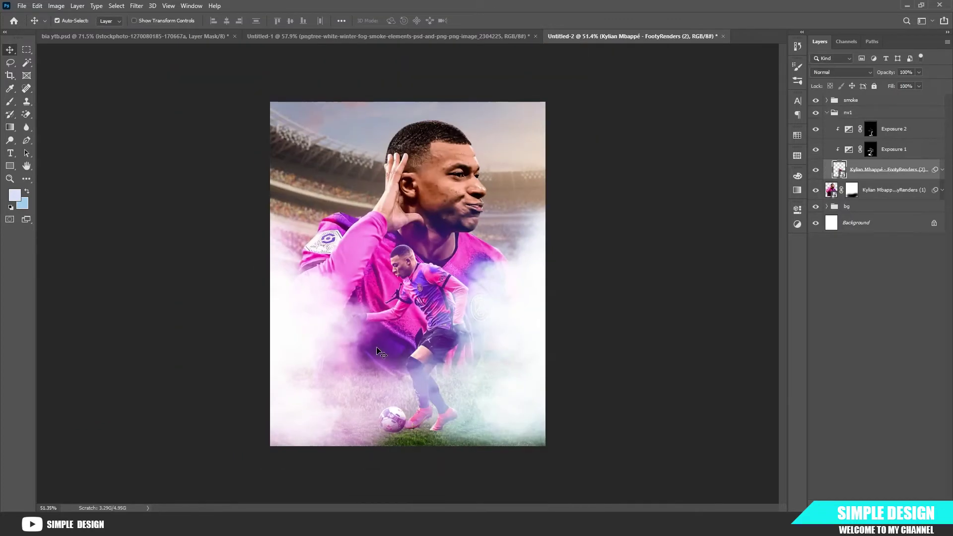
scroll(381, 453, "up", 3)
scroll(431, 404, "down", 2)
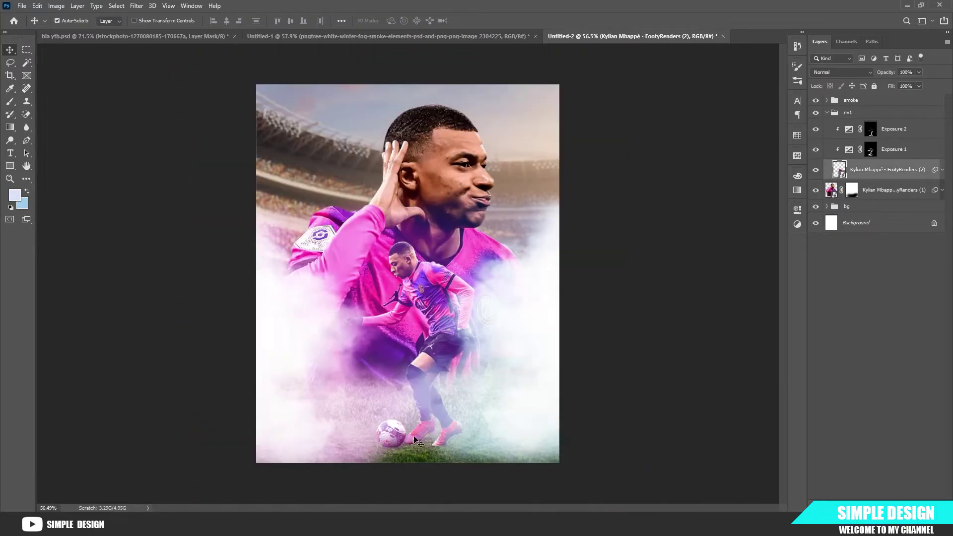
scroll(409, 441, "up", 3)
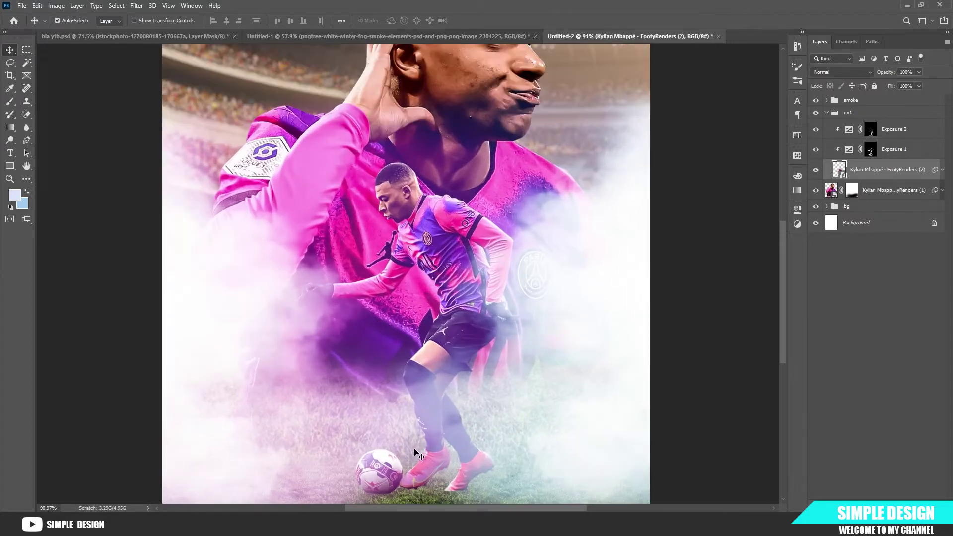
scroll(422, 434, "down", 2)
scroll(423, 443, "up", 5)
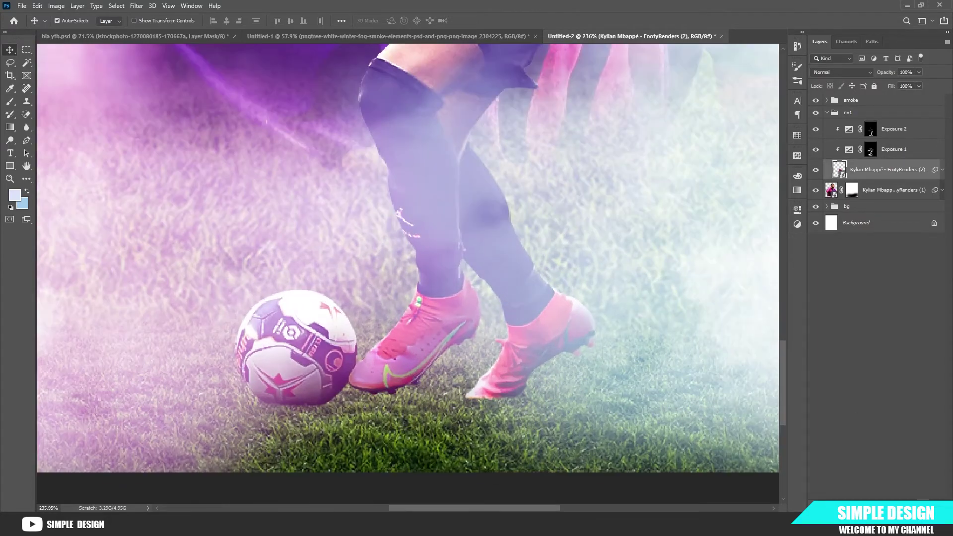
left_click(923, 505)
key("b")
mouse_move(465, 302)
left_mouse_down()
mouse_move(385, 345)
mouse_move(383, 333)
left_mouse_up()
right_click(385, 345)
left_click_drag(266, 405, 242, 408)
left_click(11, 207)
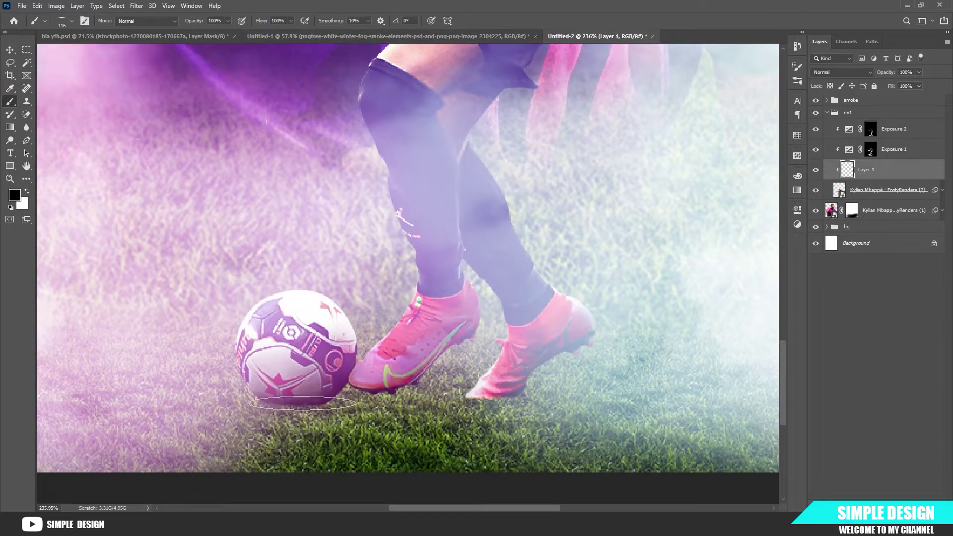
- Move the new layer above Exposure 2, unclipped, and rename it shadow
left_click_drag(891, 171, 892, 133)
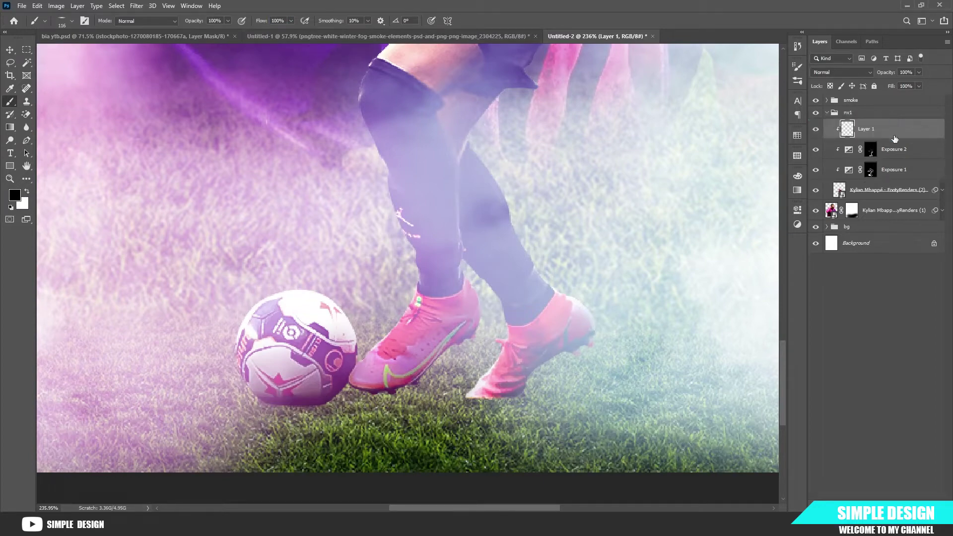
left_click(856, 130)
type("shad")
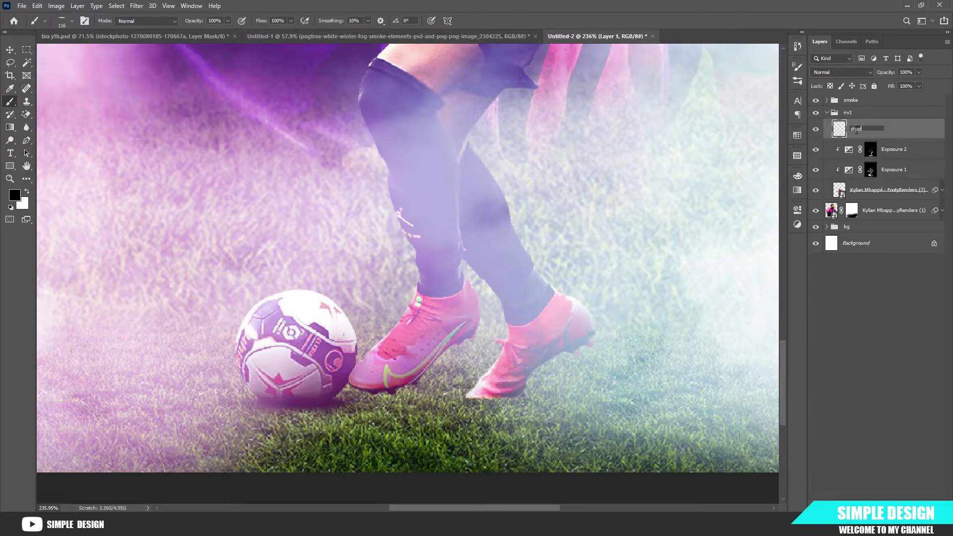
type("ow")
key("Return")
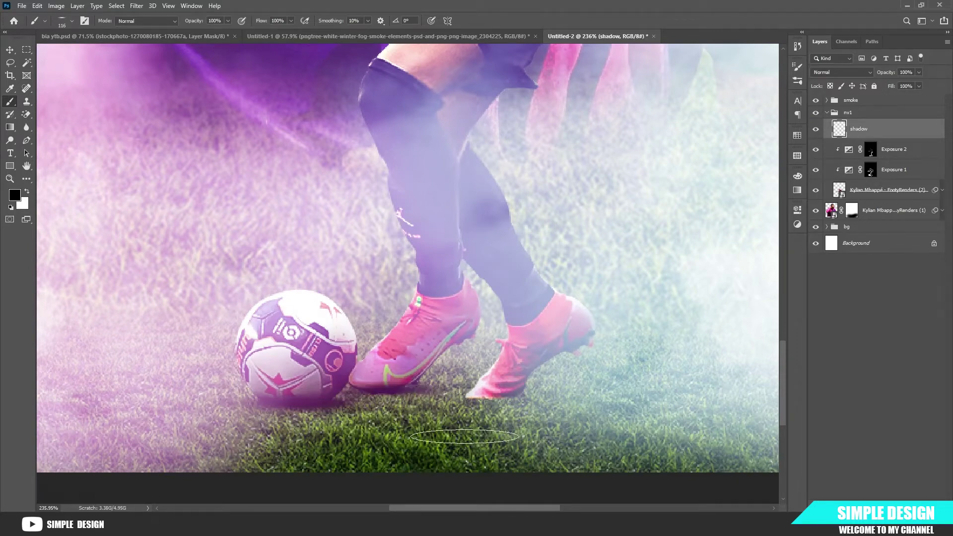
- Reduce the flat brush to 87 px and paint contact shadows on the grass beneath the ball and boots
right_click(388, 398, "alt")
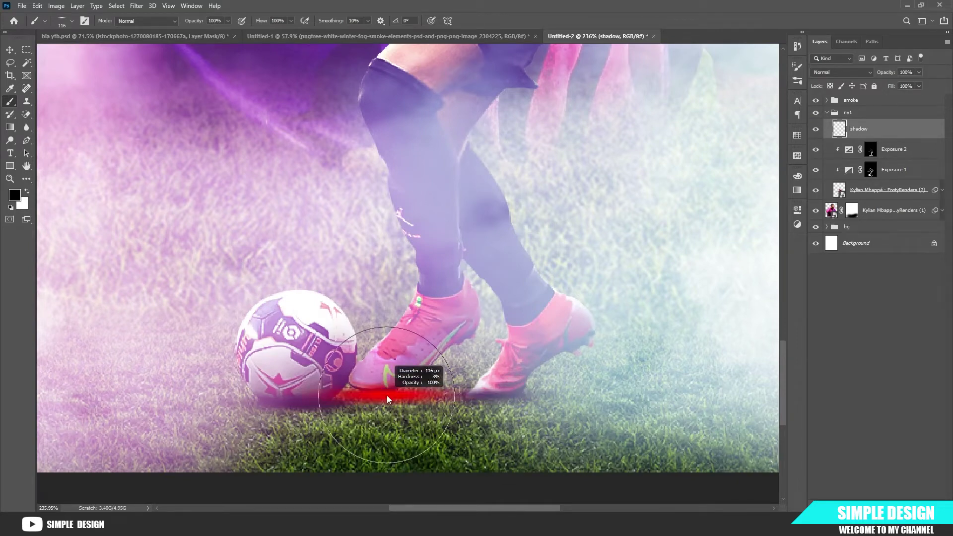
scroll(432, 417, "down", 6)
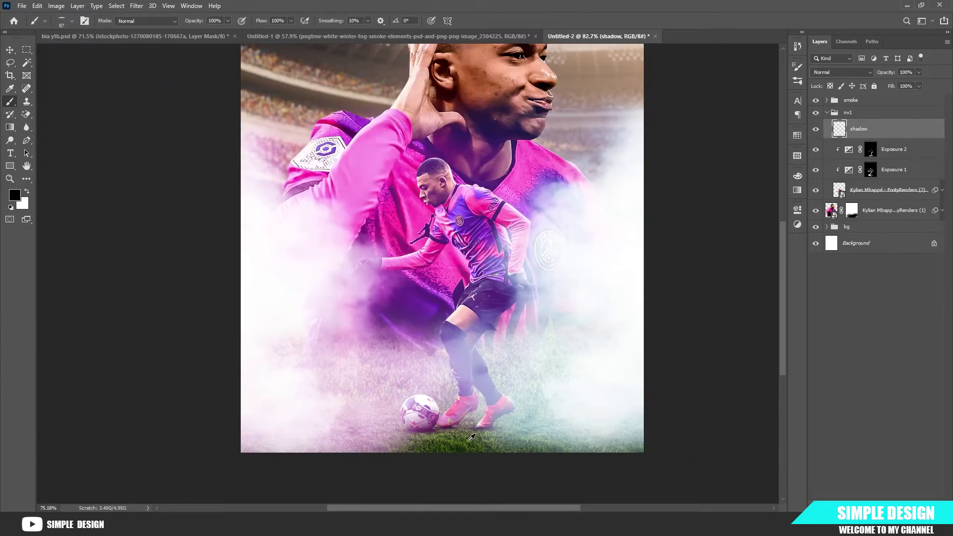
scroll(431, 455, "up", 2)
- Try to paint larger soft black shadows on the grass below the ball and boots
left_click_drag(433, 375, 394, 395)
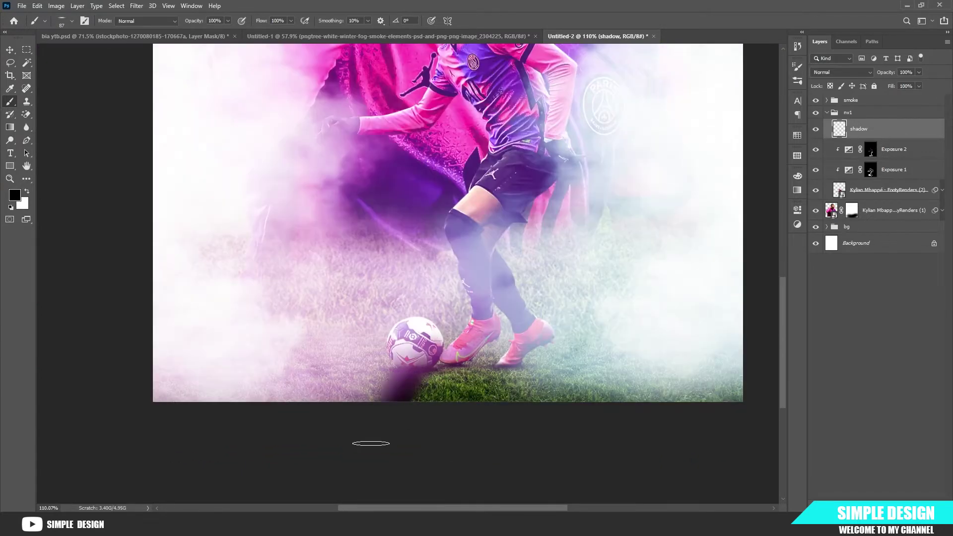
key("ctrl+z")
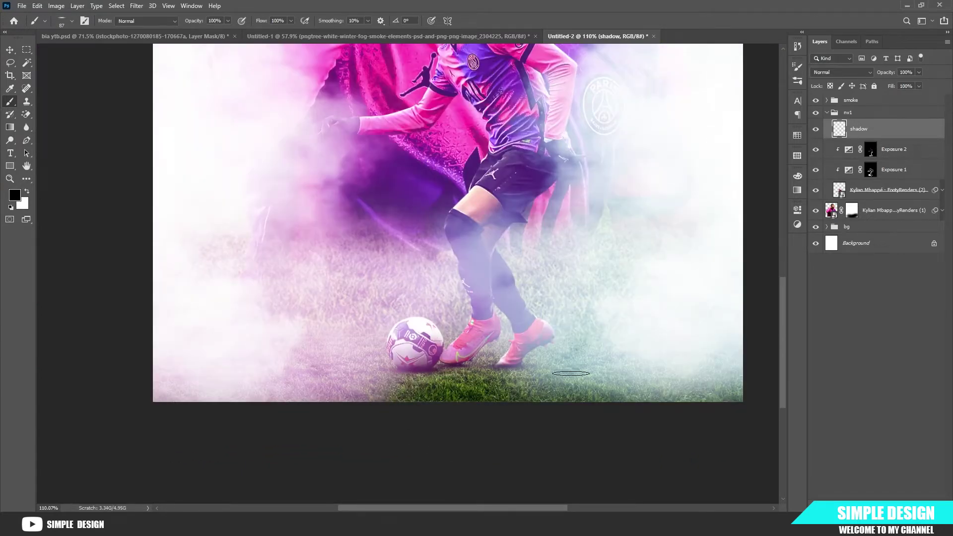
right_click(448, 383)
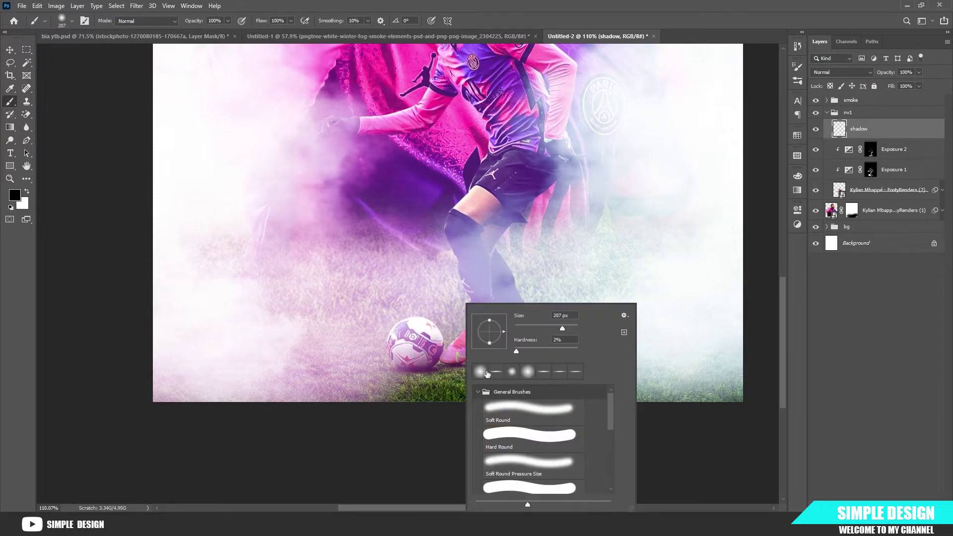
left_click_drag(417, 397, 389, 400)
mouse_move(454, 369)
left_mouse_down()
mouse_move(425, 390)
mouse_move(441, 381)
left_mouse_up()
key("ctrl+z")
left_click_drag(502, 385, 446, 392)
scroll(440, 440, "down", 4)
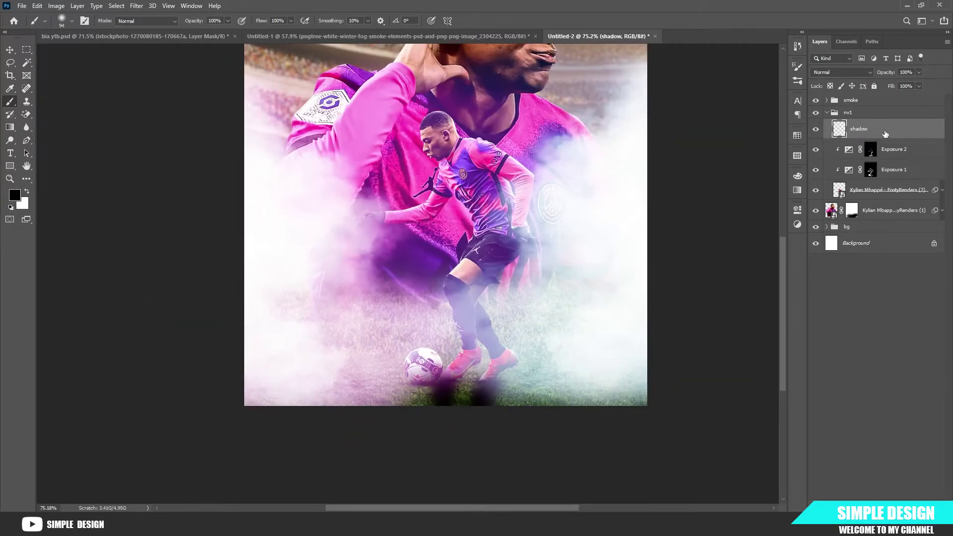
key("ctrl+z")
key("ctrl+z")
- Add a second layer named shadow above the first and paint a broad soft black shadow on the grass below the boots
key("ctrl+shift+alt+n")
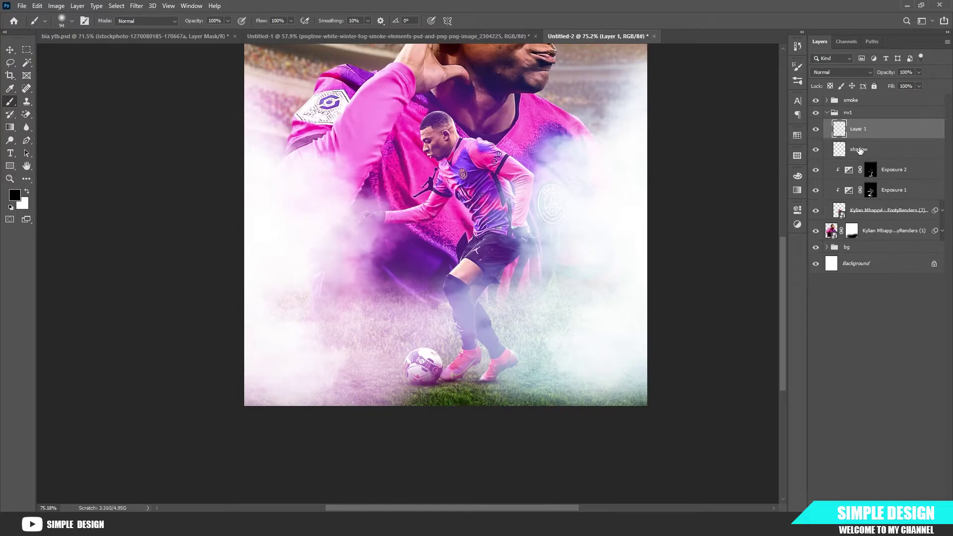
type("shadow")
key("Return")
left_click_drag(500, 392, 419, 390)
left_click(841, 72)
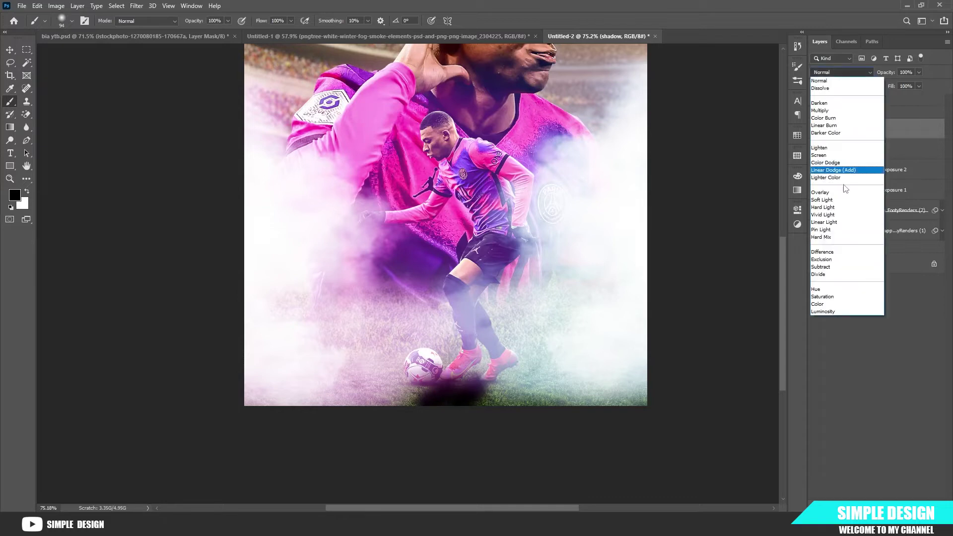
left_click(834, 325)
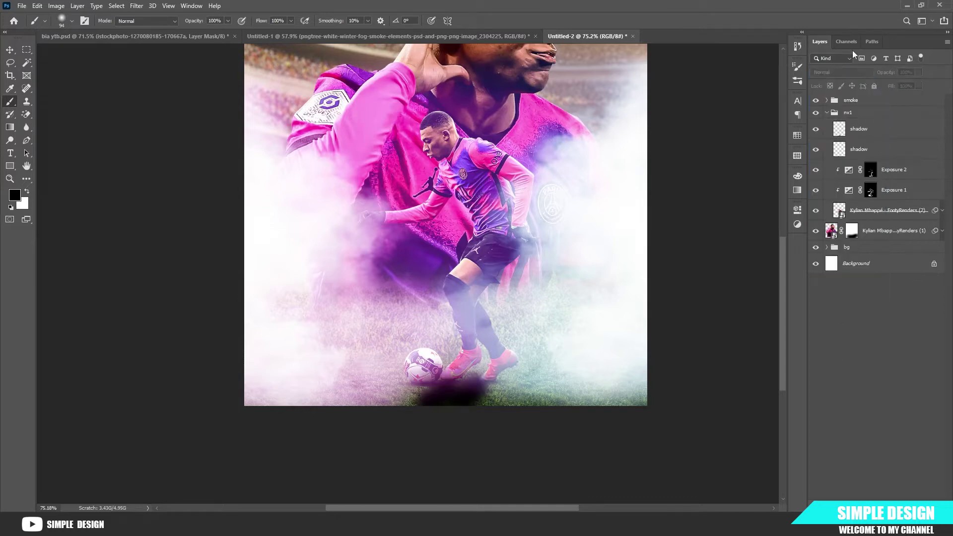
- Try a lower opacity on the second shadow layer, then delete that layer
left_click_drag(867, 73, 864, 73)
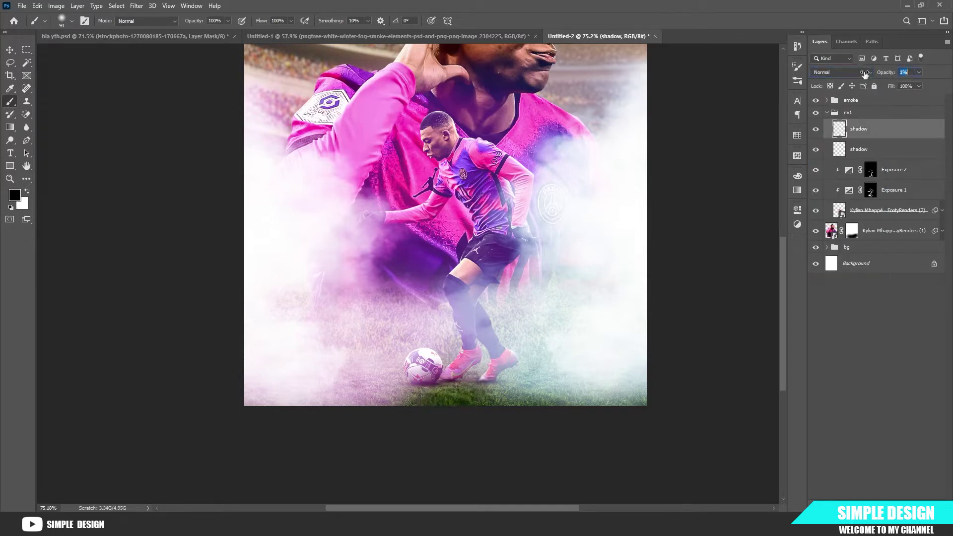
left_click(877, 365)
scroll(468, 436, "down", 3)
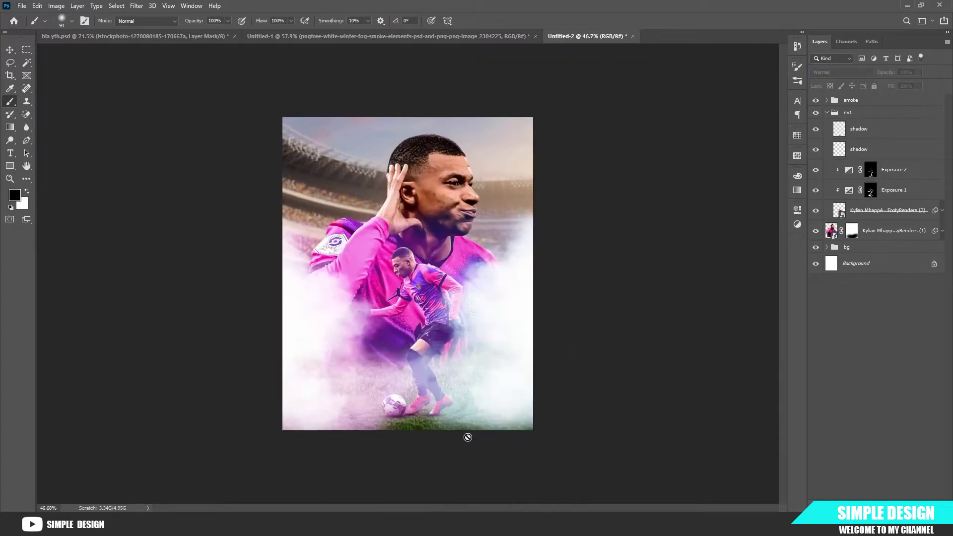
left_click(856, 129)
key("Delete")
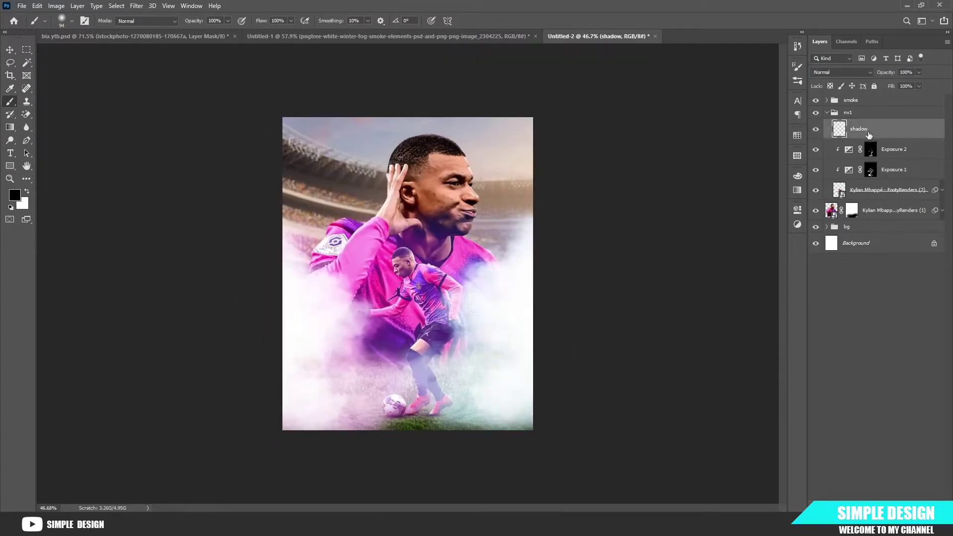
- Add a layer at the top of the bg group and paint pale pink sampled from the poster over the stadium's left half
scroll(427, 419, "up", 5)
scroll(431, 336, "down", 4)
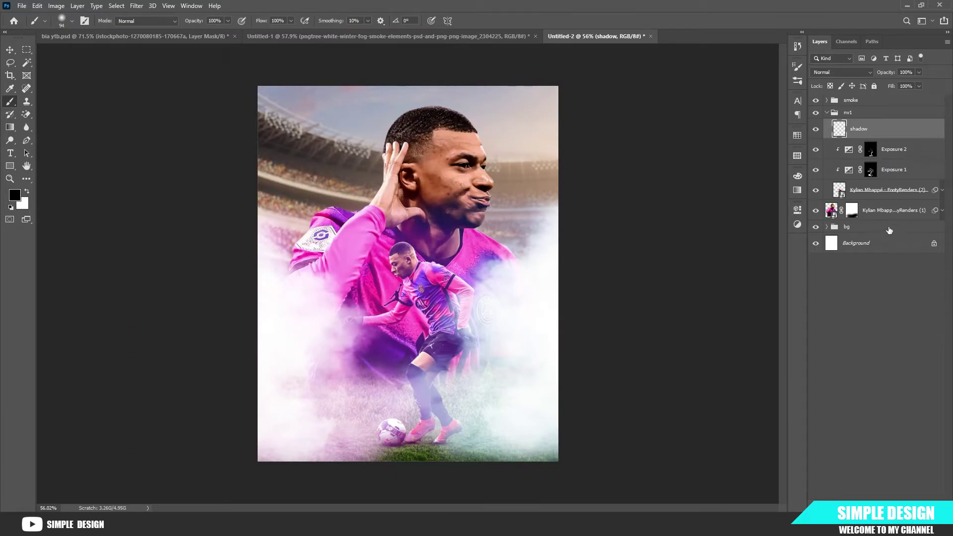
left_click(825, 226)
left_click(863, 242)
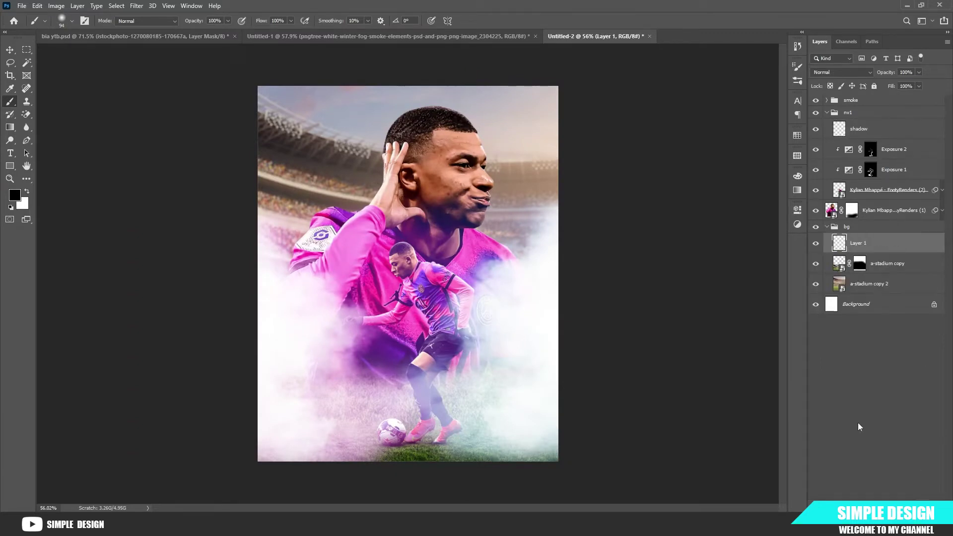
key("i")
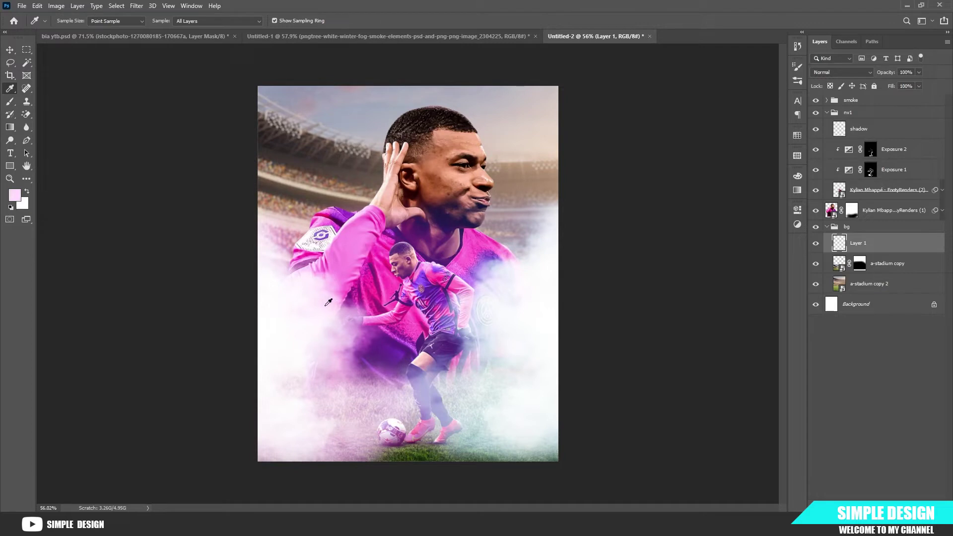
left_click(315, 149)
key("b")
mouse_move(347, 127)
left_mouse_down()
mouse_move(266, 219)
mouse_move(319, 181)
mouse_move(317, 129)
left_mouse_up()
- Sample a pale blue from the right-hand smoke and paint it over the stadium's right half with the 626 px soft brush
key("o")
key("i")
left_click(554, 432)
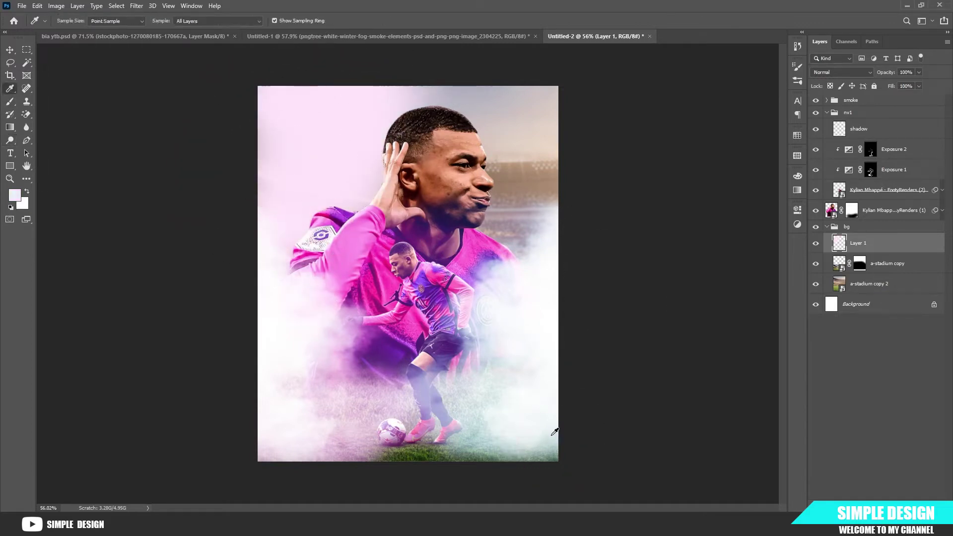
left_click(530, 284)
key("b")
left_click_drag(546, 99, 422, 109)
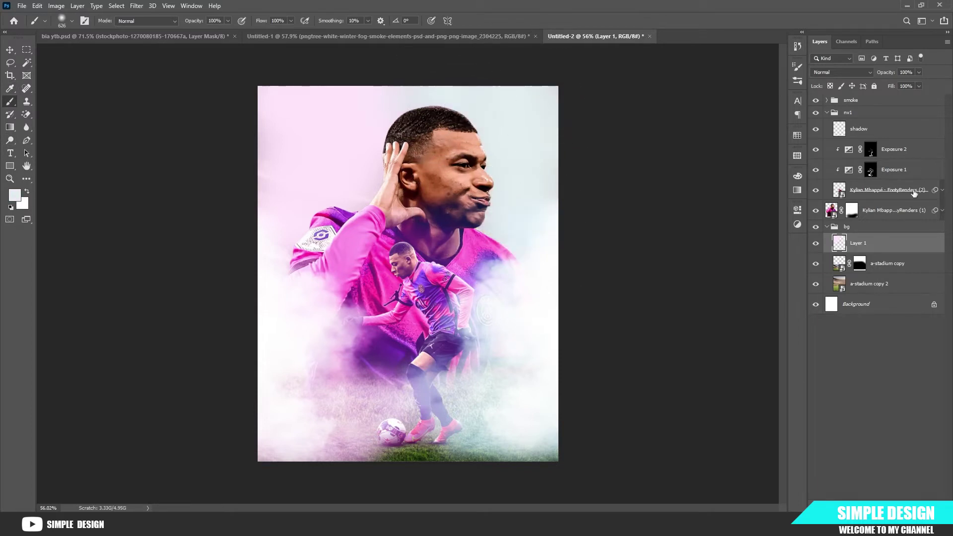
- Set the painted colour layer's blend mode to Hard Light and lower its opacity so the stadium shows through
left_click(841, 72)
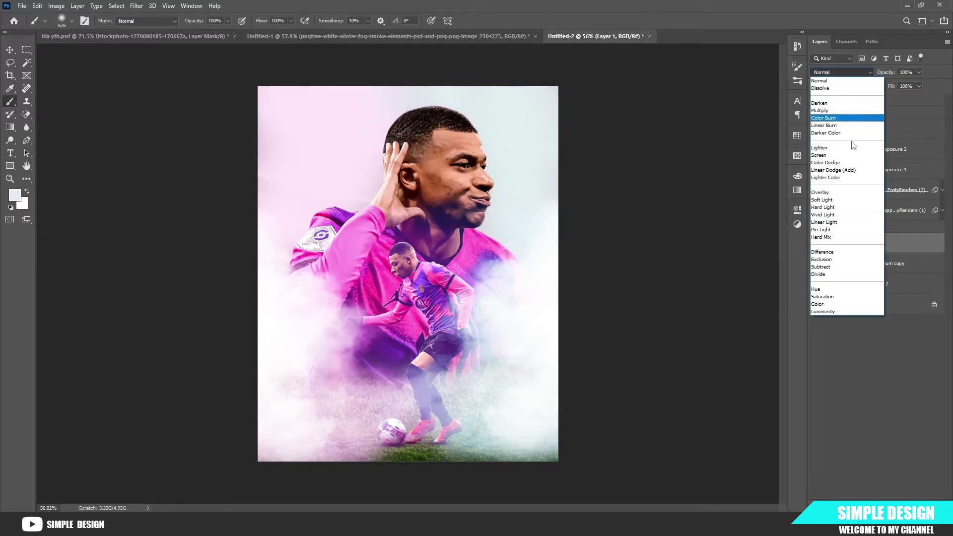
left_click(824, 208)
mouse_move(889, 73)
left_mouse_down()
mouse_move(872, 75)
mouse_move(884, 75)
left_mouse_up()
left_click(867, 364)
- Add a layer mask to a-stadium copy 2 and paint black with the 626 px brush to hide the image's lower part
left_click(869, 285)
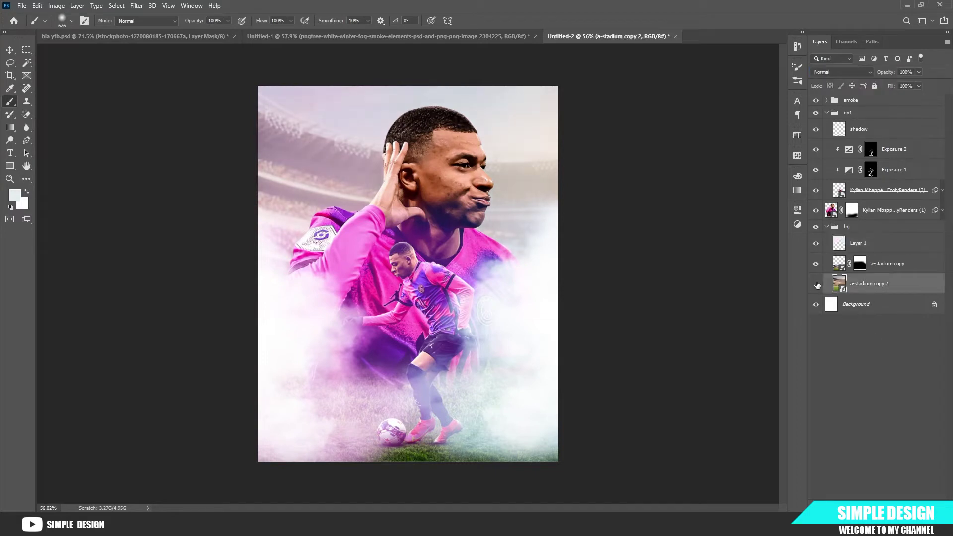
left_click(816, 285)
left_click(816, 284)
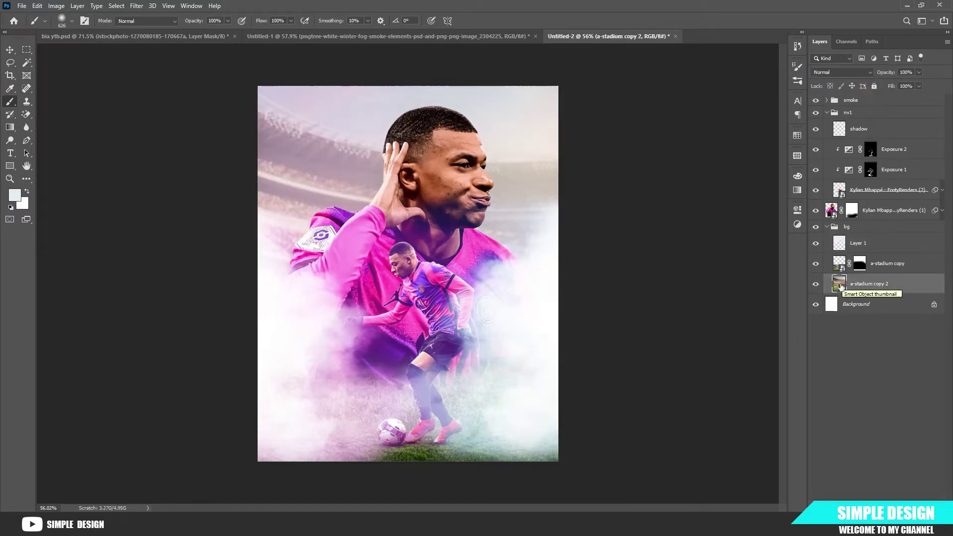
left_click(867, 505)
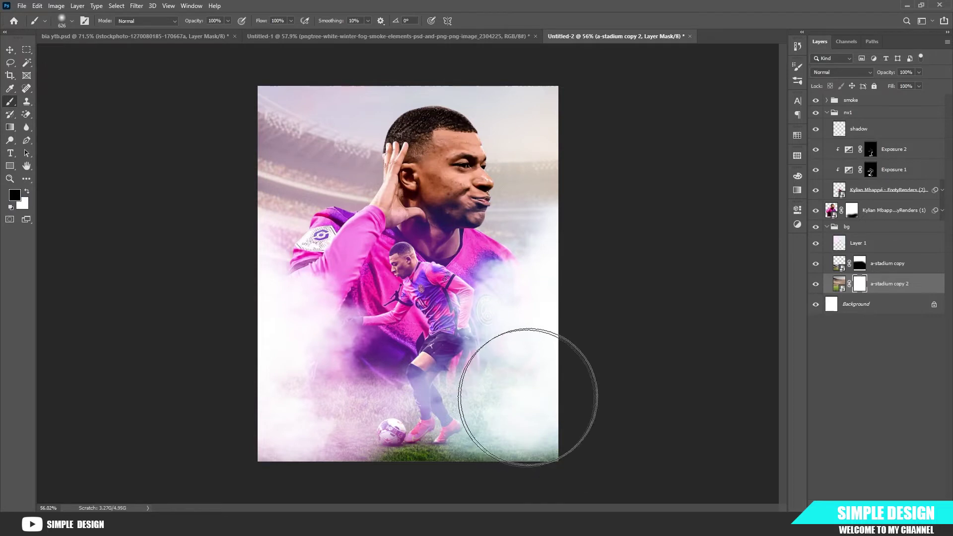
mouse_move(601, 371)
left_mouse_down()
mouse_move(236, 374)
mouse_move(544, 367)
mouse_move(281, 361)
mouse_move(619, 362)
left_mouse_up()
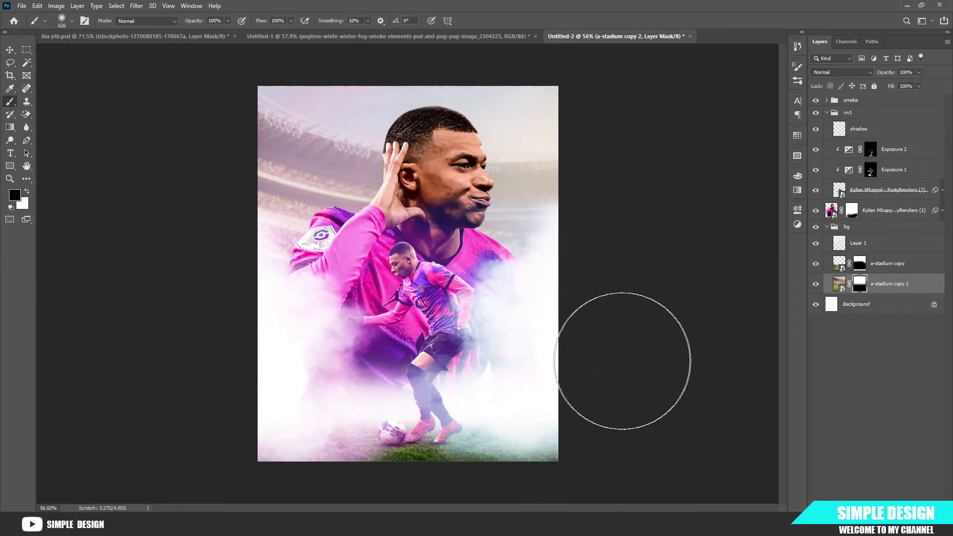
left_click(137, 6)
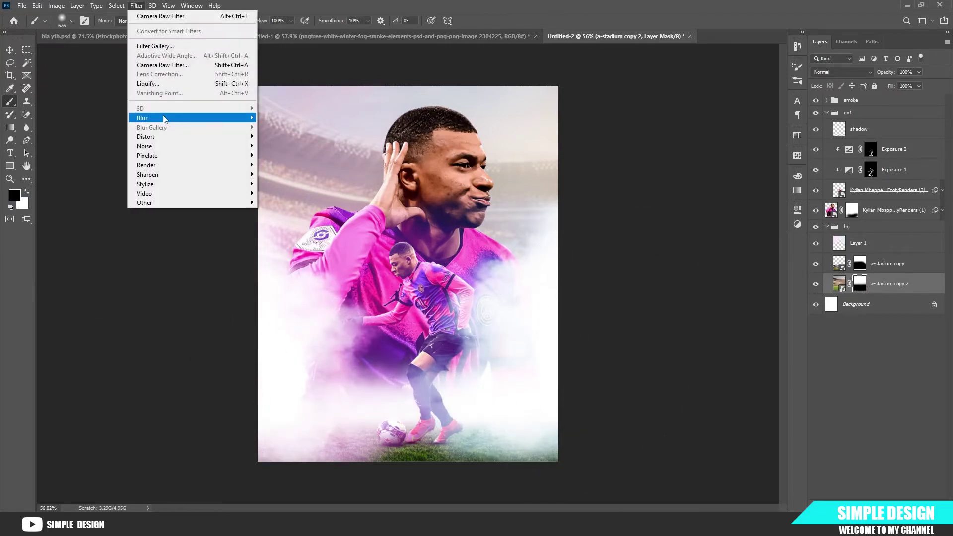
left_click(280, 157)
left_click_drag(433, 255, 451, 257)
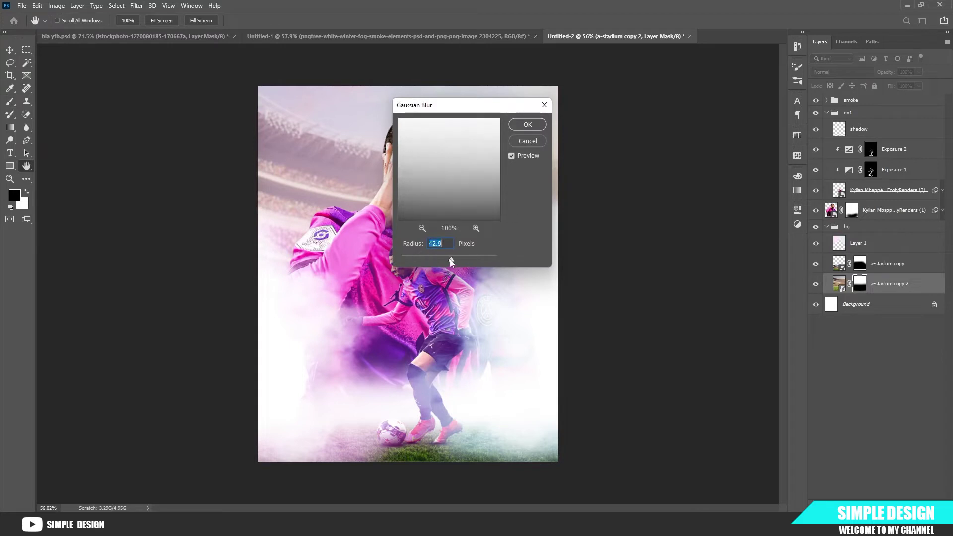
left_click(545, 105)
- Apply a Gaussian Blur to the image of a-stadium copy 2, raising the radius so the stands blur softly
left_click(839, 284)
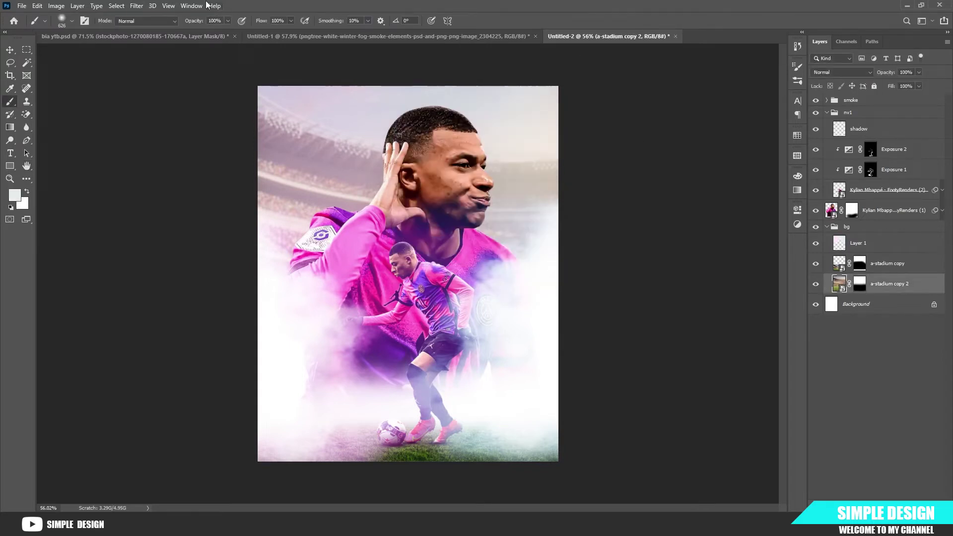
left_click(137, 5)
mouse_move(149, 118)
left_click(280, 155)
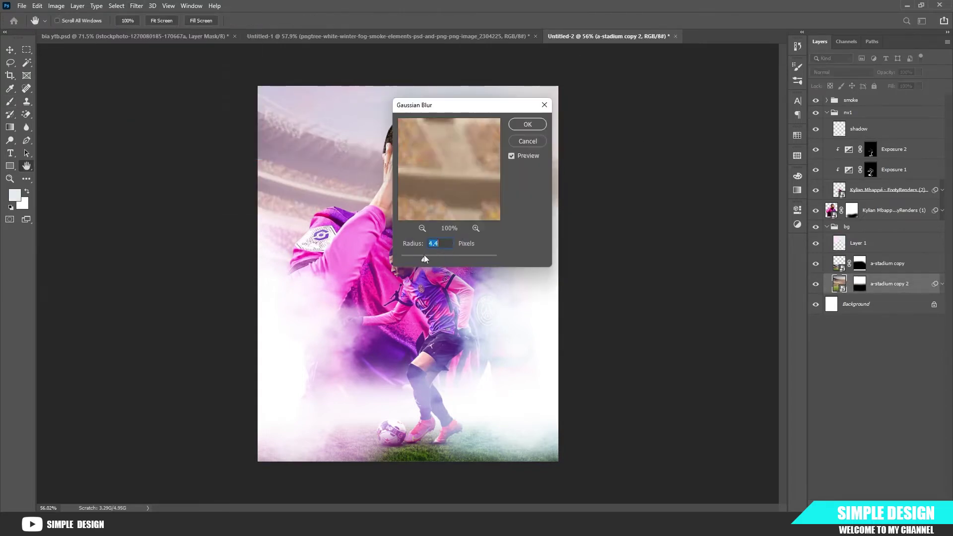
mouse_move(423, 254)
left_mouse_down()
mouse_move(442, 259)
mouse_move(433, 262)
left_mouse_up()
left_click(532, 122)
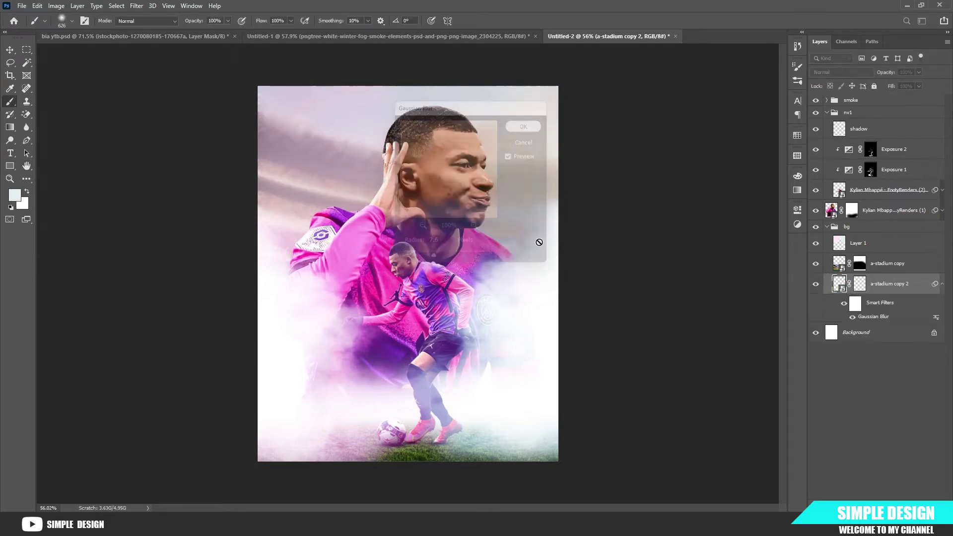
scroll(426, 217, "up", 4)
scroll(425, 218, "down", 2)
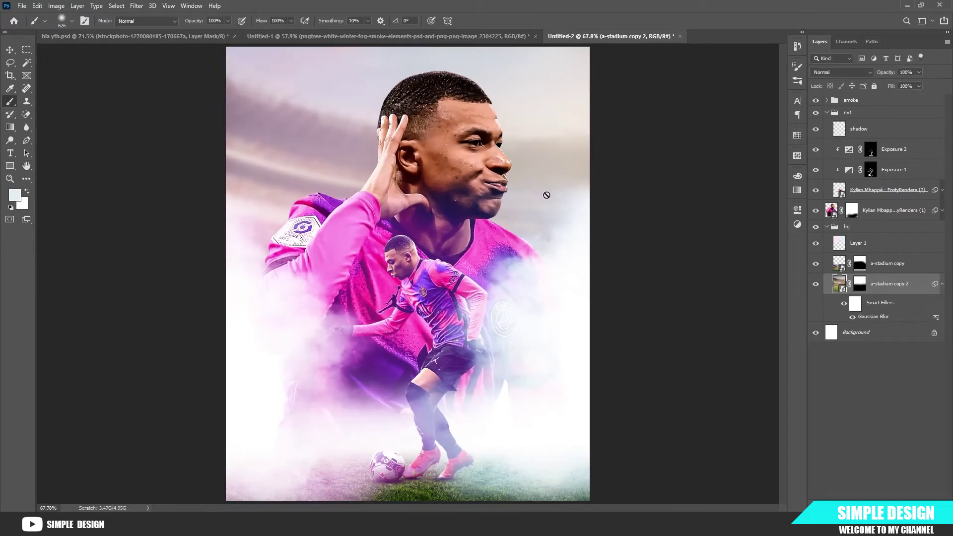
scroll(272, 106, "up", 4)
scroll(347, 218, "down", 5)
scroll(440, 296, "up", 1)
scroll(442, 387, "down", 1)
scroll(444, 416, "up", 1)
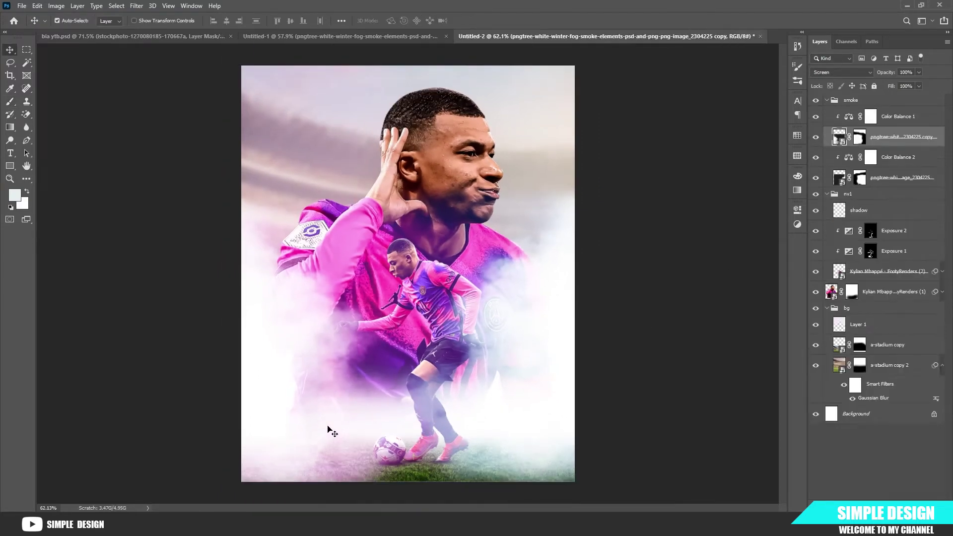
- Enlarge the pngtree smoke copy toward the poster's right side with Free Transform
key("ctrl+t")
left_click_drag(570, 353, 602, 353)
key("Return")
- Enlarge the original pngtree smoke layer to about 110%, rotate it slightly clockwise and shift it right and down
left_click(895, 187)
key("ctrl+t")
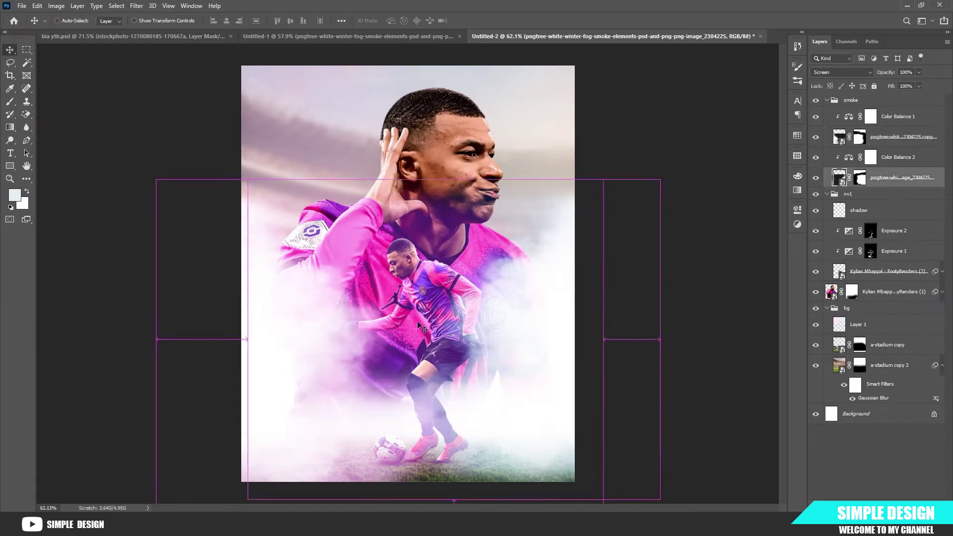
left_click_drag(255, 338, 208, 339)
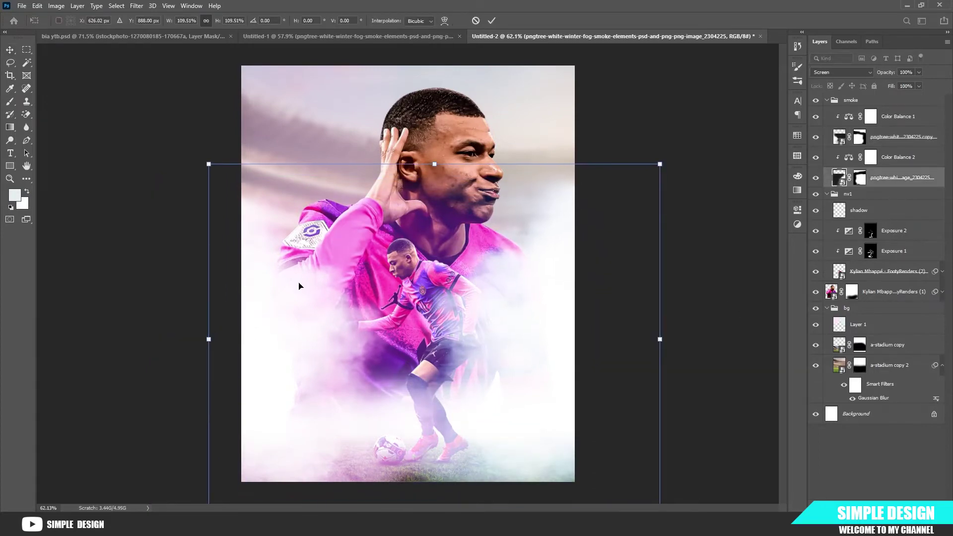
left_click(491, 23)
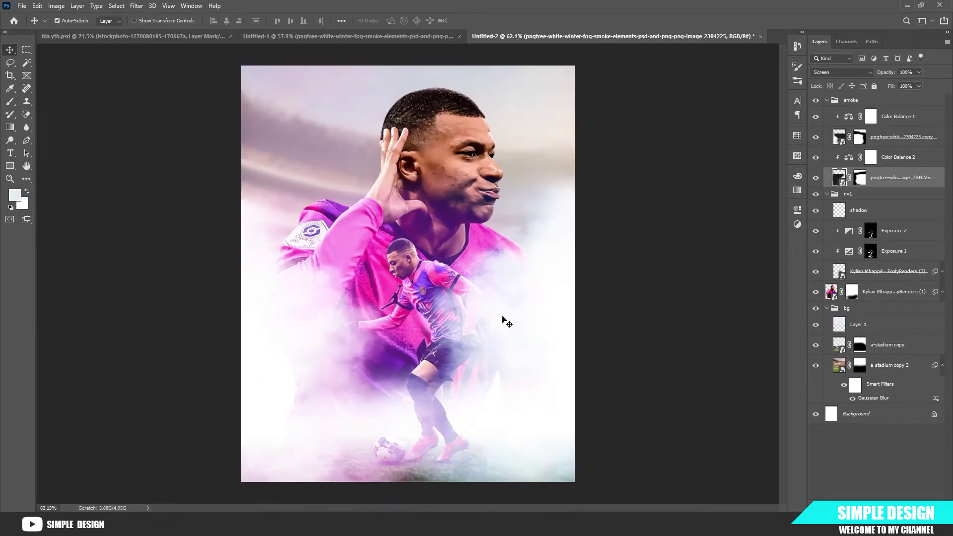
key("ctrl+t")
left_click_drag(671, 163, 707, 168)
left_click_drag(571, 322, 591, 346)
left_click(491, 21)
- Rotate the pngtree smoke copy to about -9.8° and reposition it slightly right and down
left_click(273, 330, "ctrl")
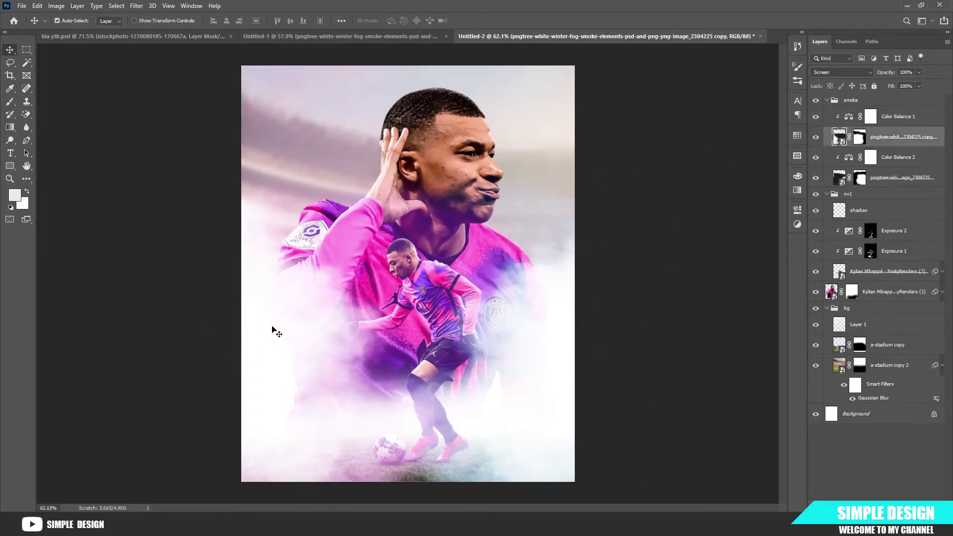
key("ctrl+t")
left_click_drag(607, 191, 572, 159)
left_click_drag(415, 391, 426, 407)
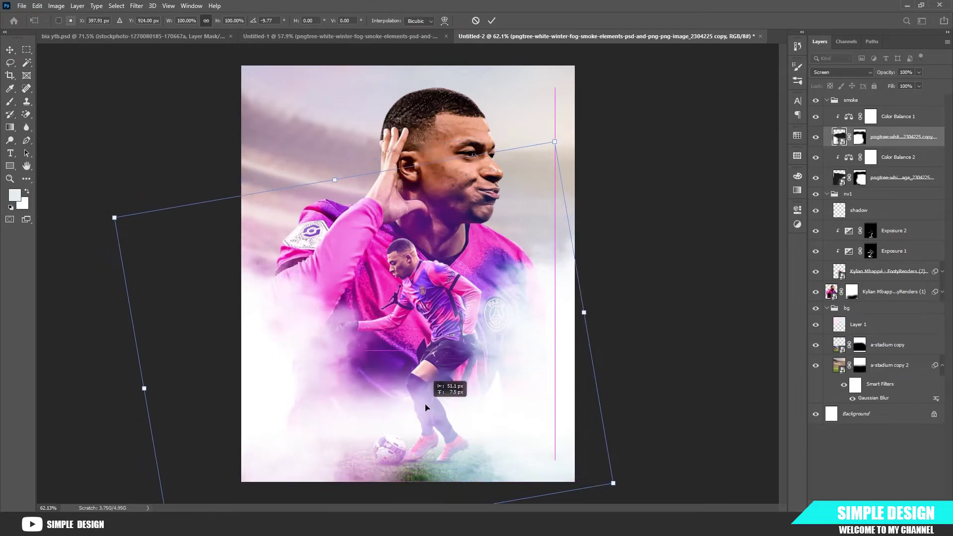
left_click(492, 20)
- Nudge the left smoke slightly up and the right smoke slightly left and down, and collapse the smoke group
scroll(419, 348, "down", 2)
scroll(432, 351, "down", 1)
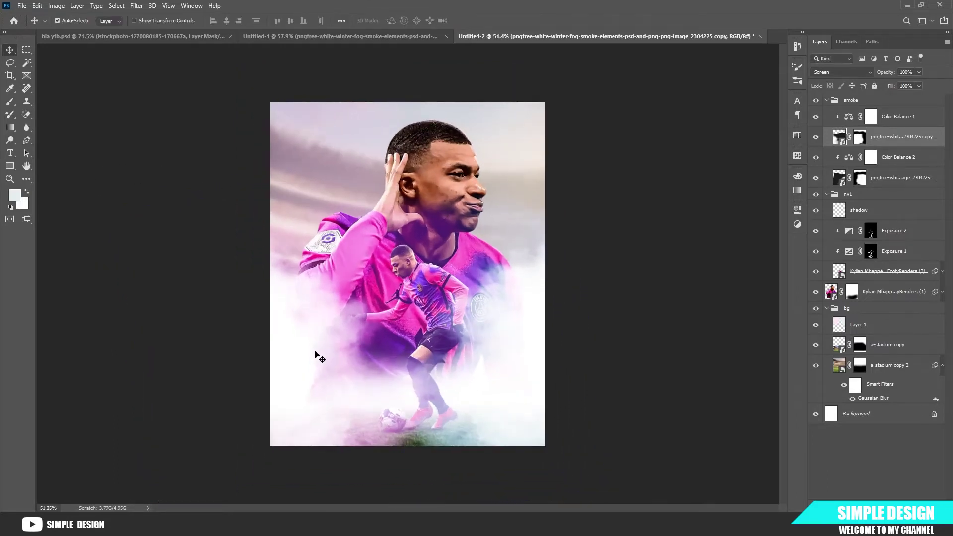
mouse_move(315, 351)
left_mouse_down()
mouse_move(334, 334)
mouse_move(319, 342)
left_mouse_up()
mouse_move(525, 332)
left_mouse_down()
mouse_move(515, 327)
mouse_move(518, 338)
left_mouse_up()
scroll(419, 404, "up", 3)
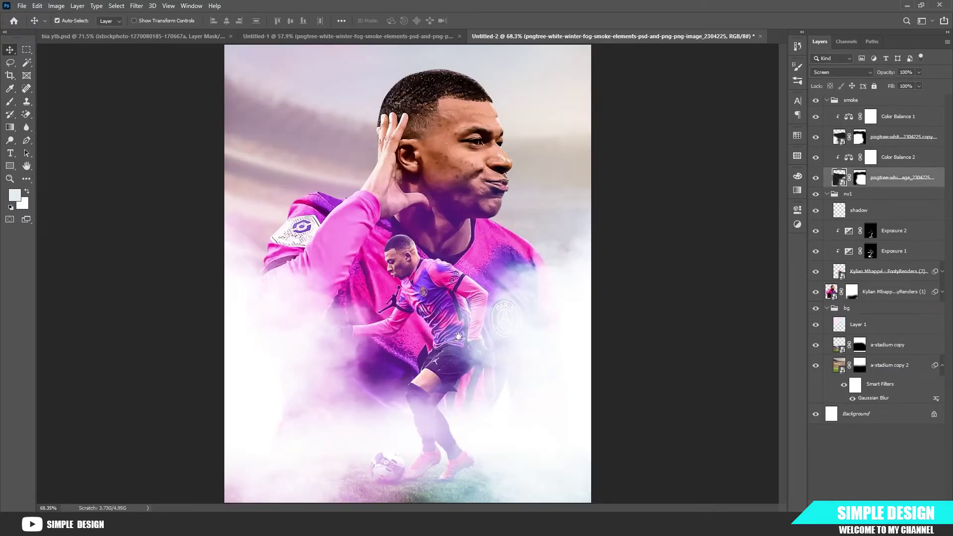
left_click(827, 101)
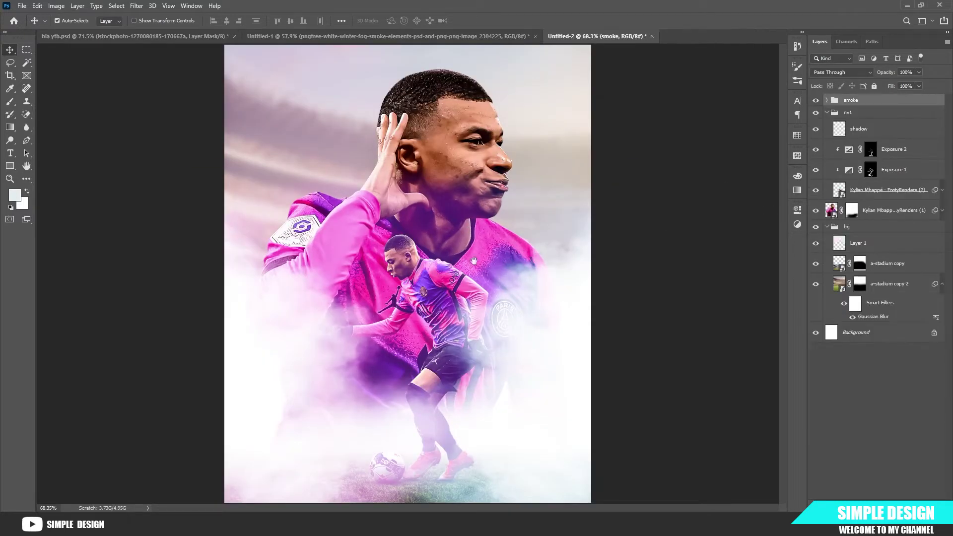
scroll(489, 298, "down", 4)
left_click(633, 312)
scroll(418, 251, "up", 3)
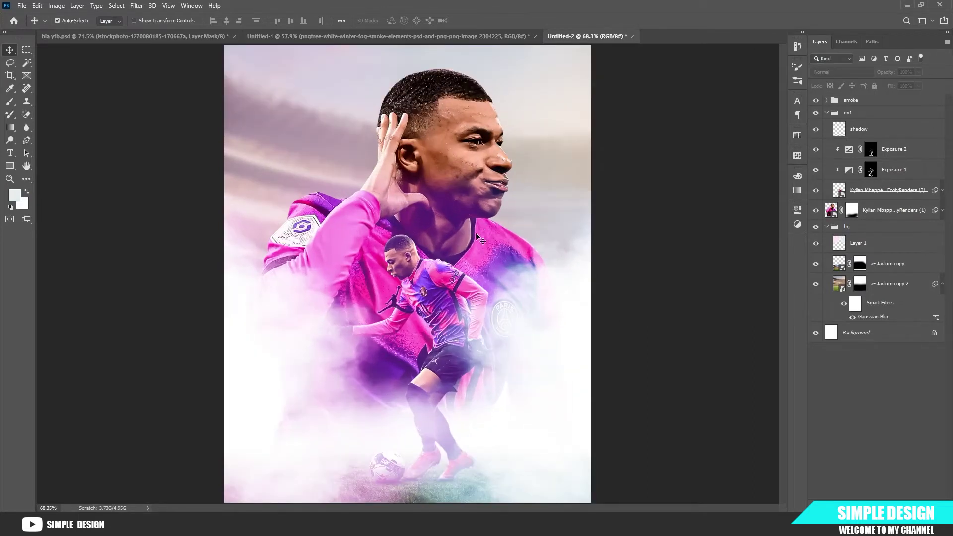
scroll(491, 369, "down", 1)
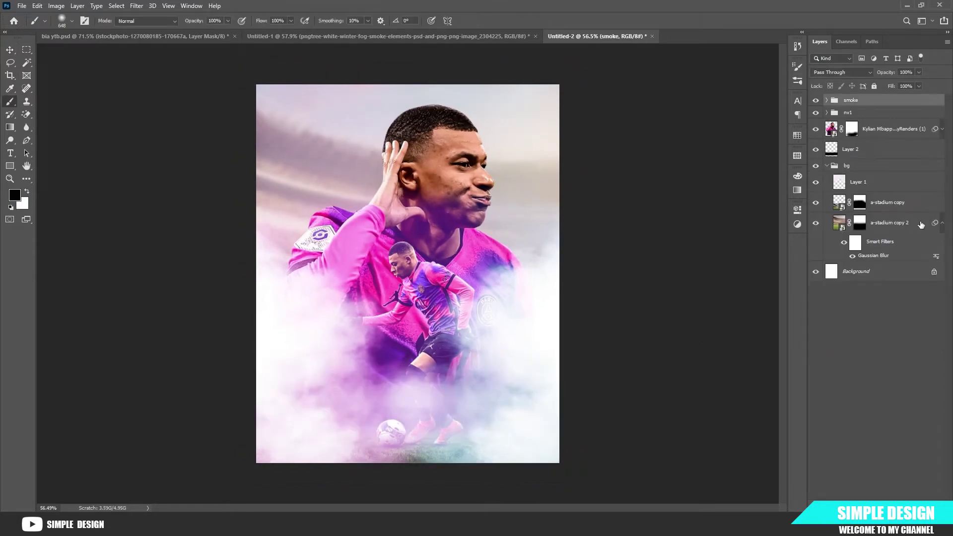
- Collapse the smart filter on a-stadium copy 2 and compare the poster with each stadium layer hidden and shown
left_click(942, 223)
left_click(898, 223)
left_click(816, 222)
left_click(815, 223)
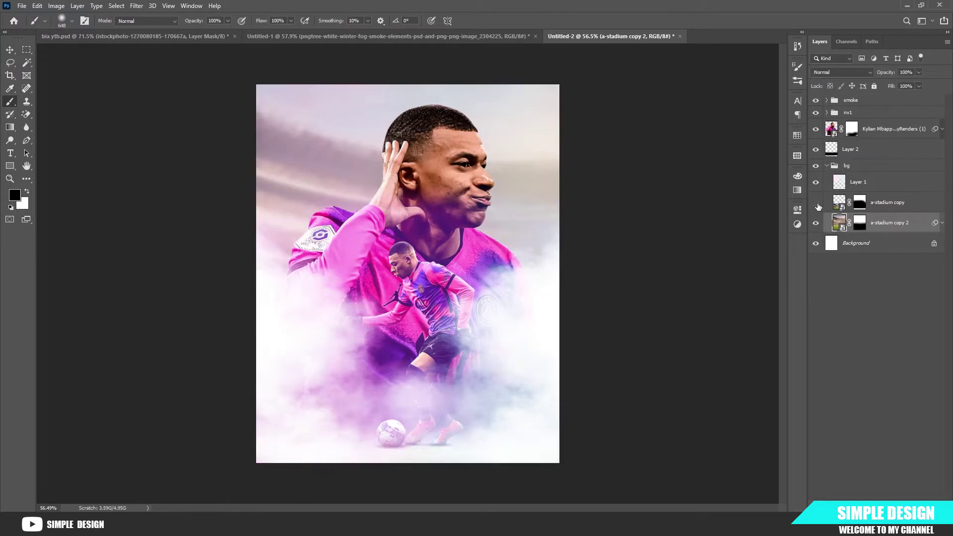
left_click(816, 204)
left_click(816, 204)
left_click(816, 204)
- Add a layer above a-stadium copy and paint black across the poster's ground area with a 169 px soft brush
left_click(895, 209)
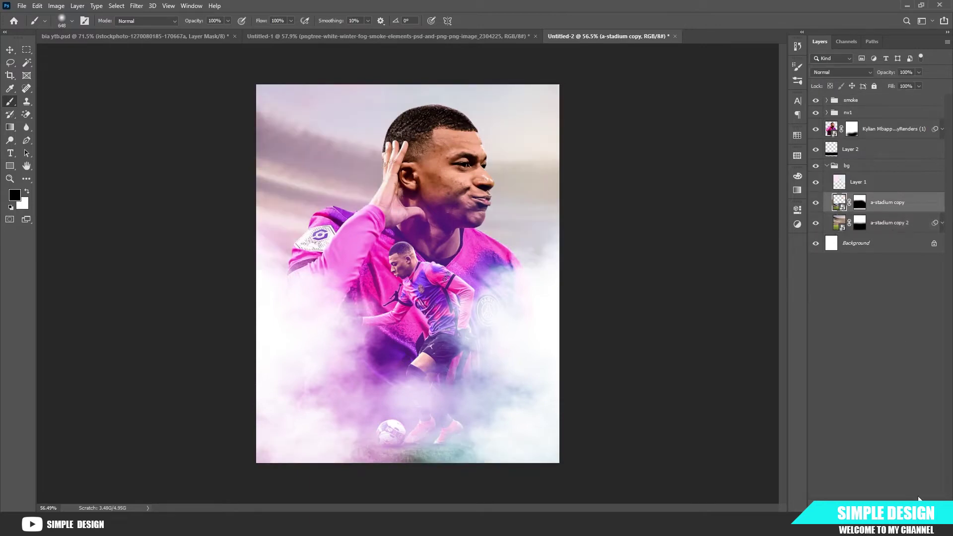
left_click(920, 504)
left_click_drag(503, 416, 442, 393)
scroll(367, 427, "up", 4)
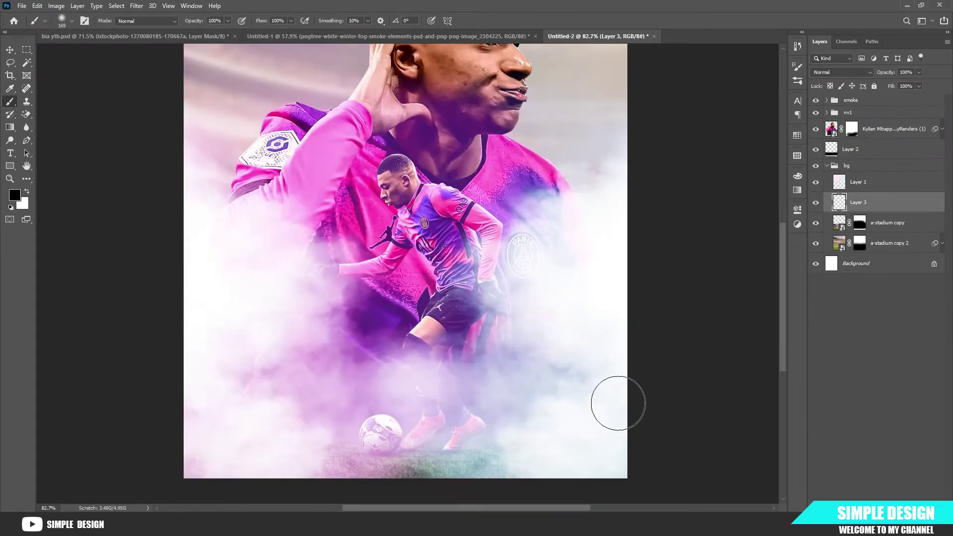
left_click_drag(617, 403, 189, 398)
scroll(479, 383, "down", 2)
scroll(444, 403, "down", 1)
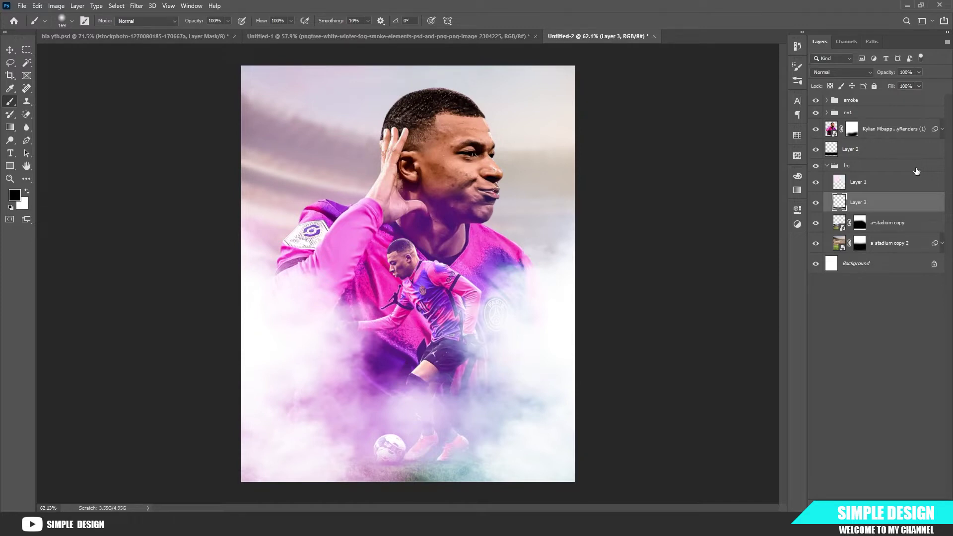
- Add a Black & White adjustment layer with the Default preset directly above a-stadium copy 2
left_click(815, 222)
left_click(815, 222)
left_click(816, 243)
left_click(816, 243)
left_click(889, 248)
left_click(888, 516)
left_click(900, 424)
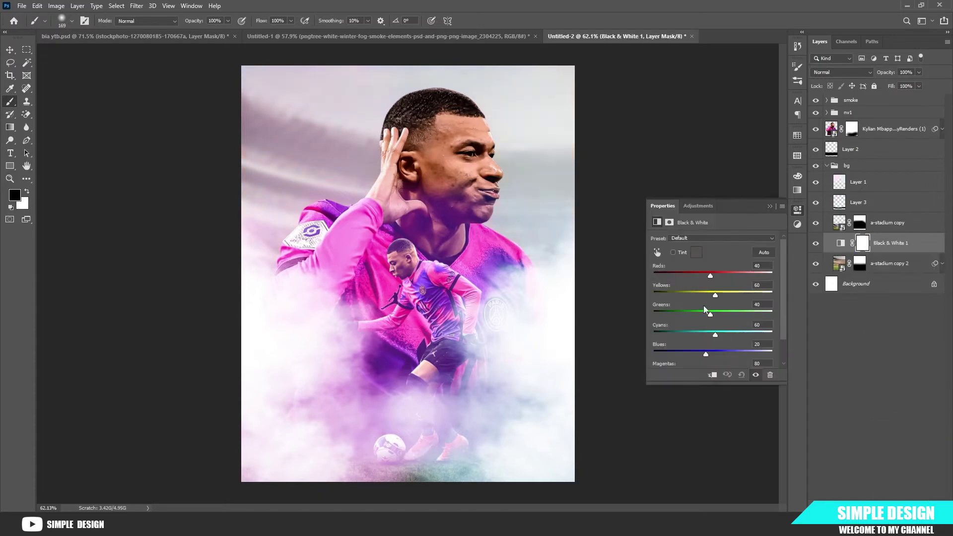
left_click(770, 207)
- Clip the Black & White adjustment to a-stadium copy 2 and deselect the layers
left_click(889, 333)
left_click(891, 244)
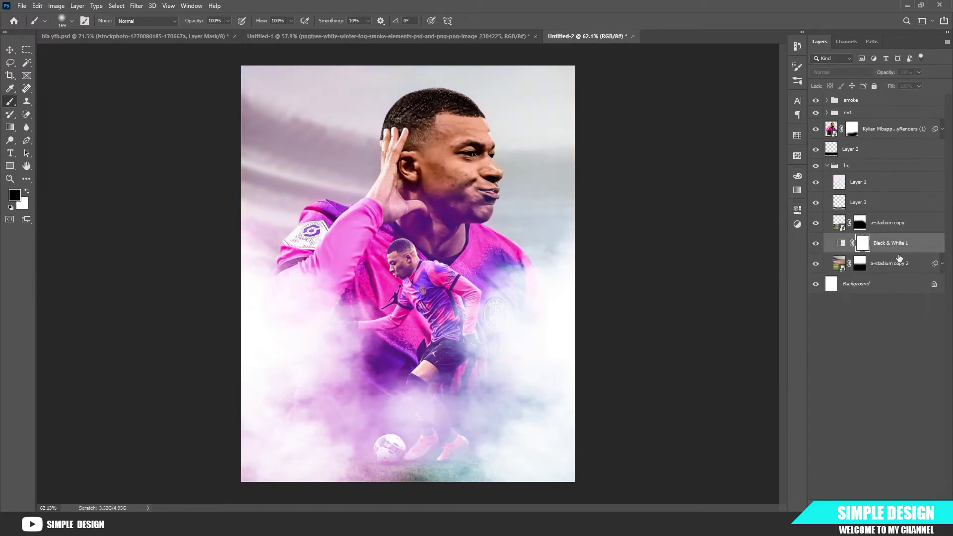
left_click(897, 254, "alt")
left_click(890, 338)
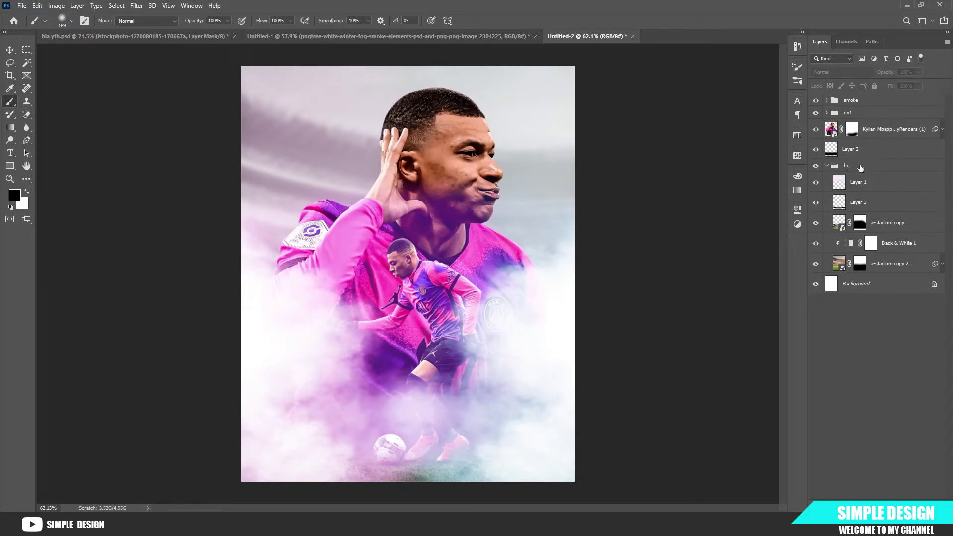
- Lower the smoke group's opacity to 88%
left_click(859, 102)
left_click_drag(882, 76, 879, 74)
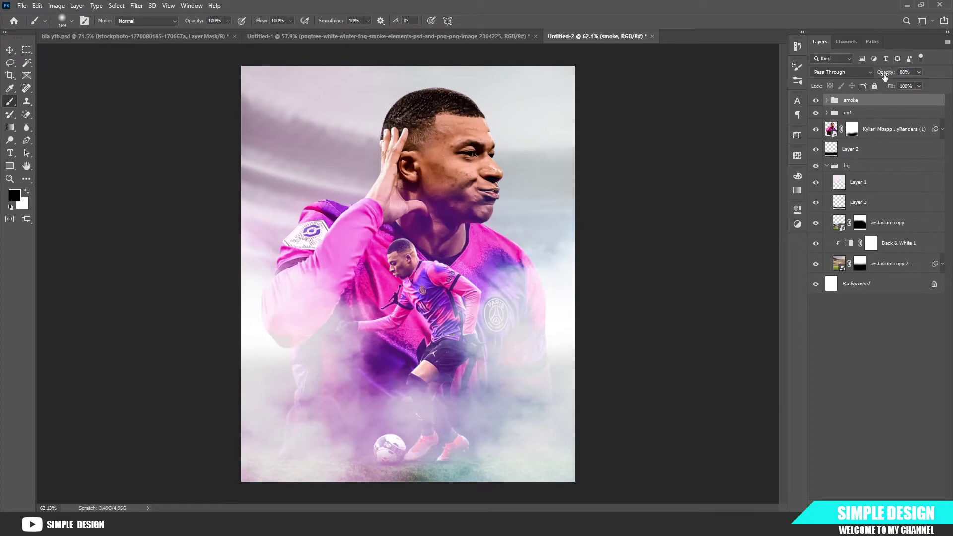
scroll(464, 346, "up", 5)
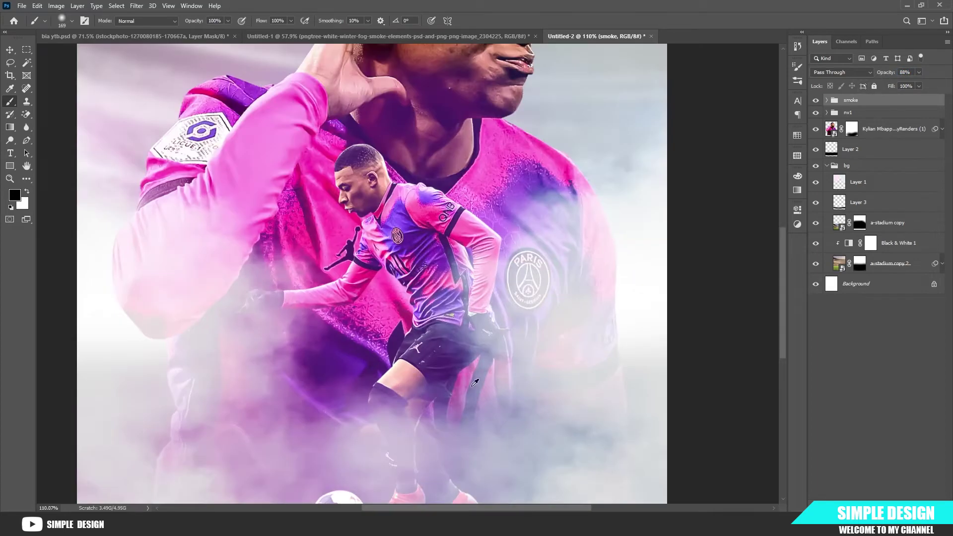
scroll(464, 346, "down", 5)
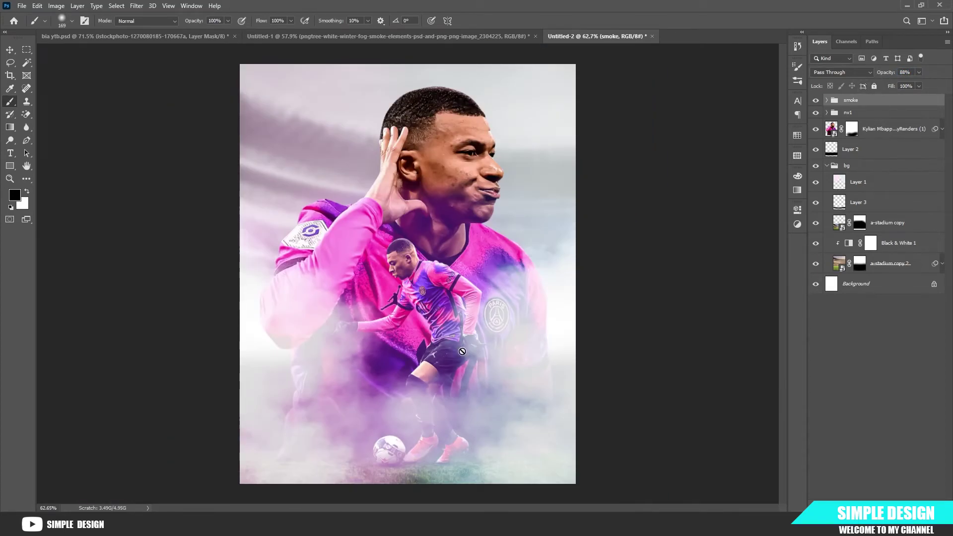
scroll(484, 204, "up", 2)
scroll(486, 204, "down", 2)
- On the smoke copy's mask, paint black over the small player's legs with a 322 px brush at 52% flow
left_click(826, 100)
left_click(816, 138)
left_click(816, 138)
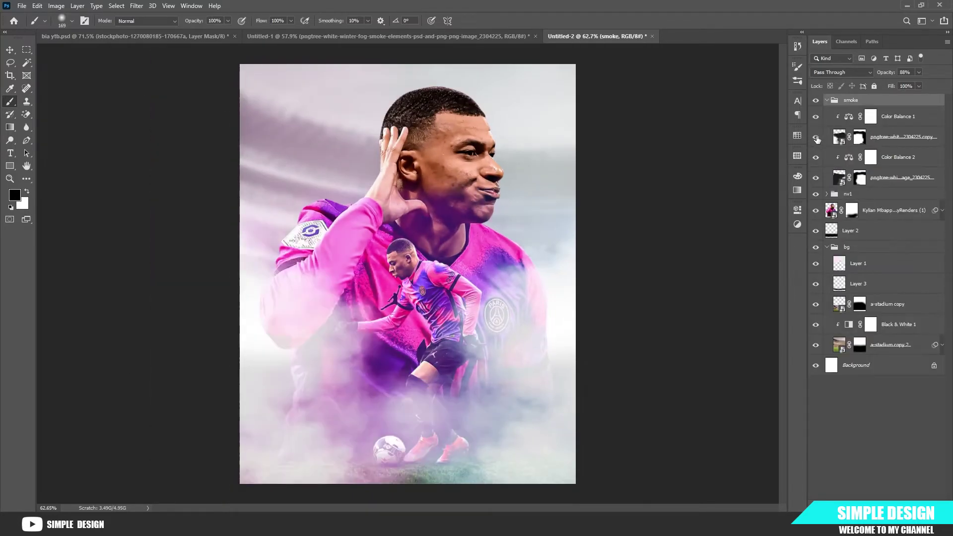
left_click(860, 139)
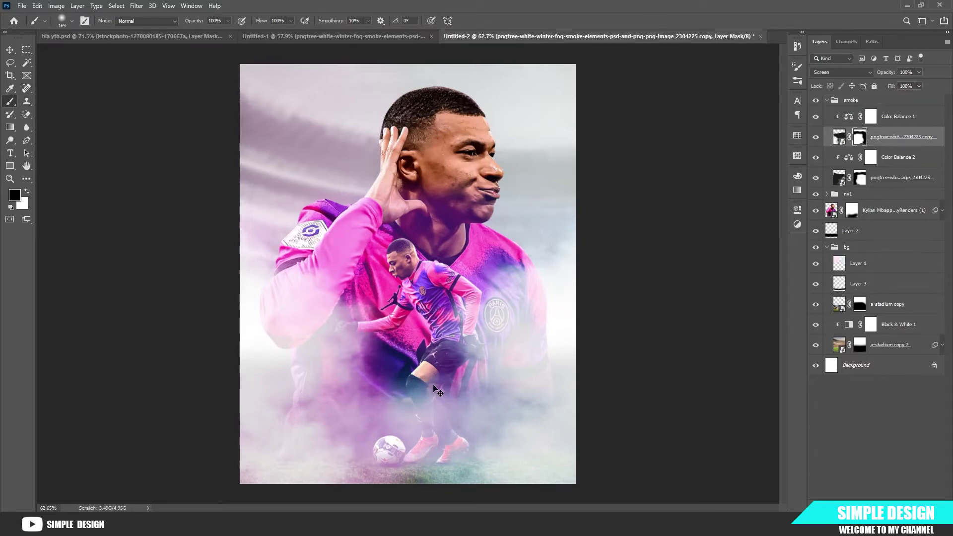
left_click_drag(263, 23, 243, 23)
right_click(411, 360, "alt")
mouse_move(402, 375)
left_mouse_down()
mouse_move(403, 391)
mouse_move(400, 376)
left_mouse_up()
mouse_move(449, 358)
left_mouse_down()
mouse_move(412, 456)
mouse_move(451, 405)
left_mouse_up()
- Paint black on the original smoke layer's mask around the small player's legs, undoing the stray last stroke
left_click(861, 180)
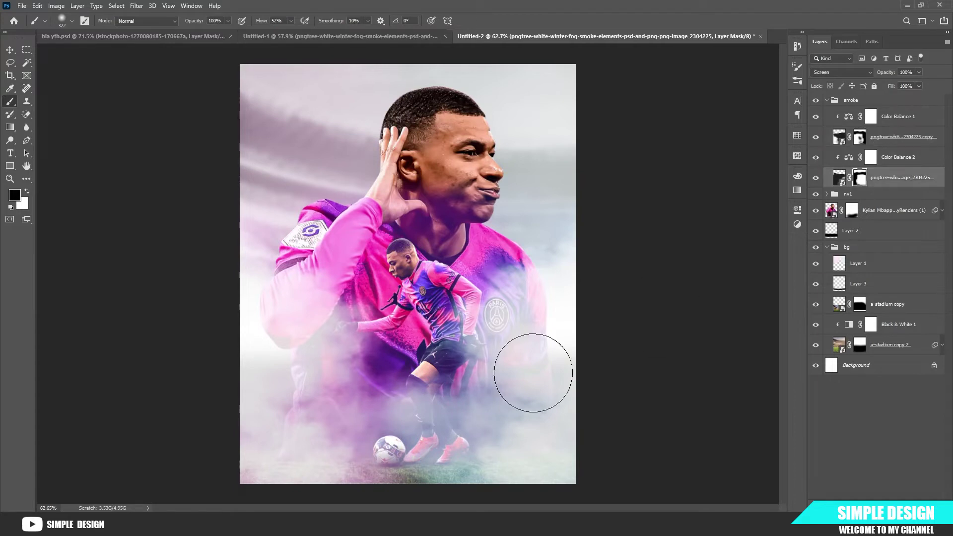
mouse_move(497, 368)
left_mouse_down()
mouse_move(432, 385)
mouse_move(441, 332)
left_mouse_up()
scroll(431, 330, "down", 4)
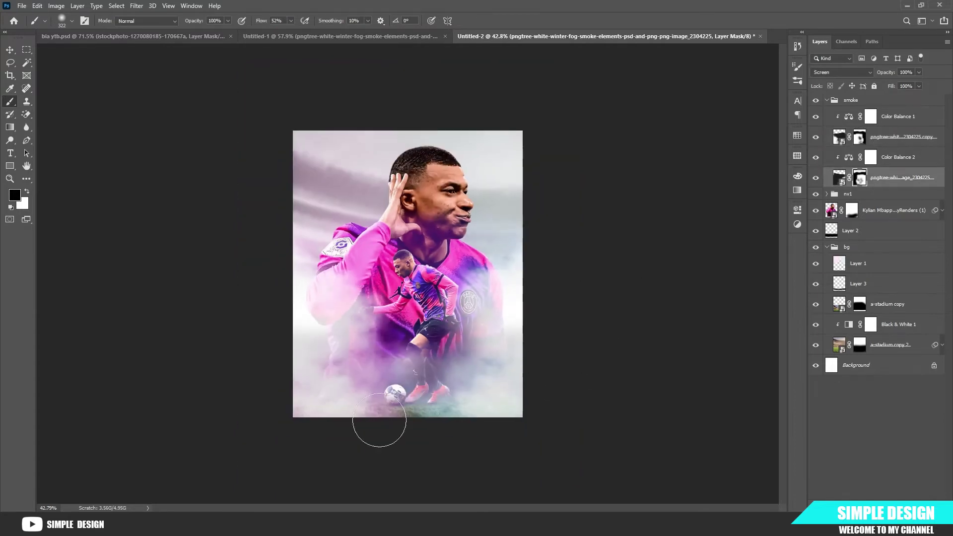
left_click_drag(529, 389, 560, 416)
key("ctrl+z")
scroll(449, 204, "up", 9)
key("v")
scroll(456, 211, "down", 5)
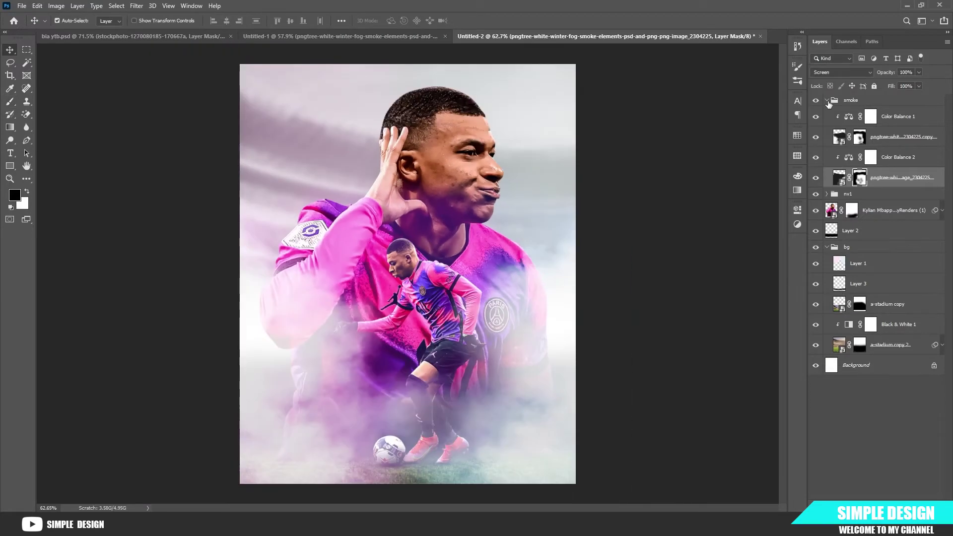
- Collapse the smoke group and add an Exposure adjustment at +0.50 above the large player layer
left_click(827, 101)
left_click(885, 130)
left_click(874, 508)
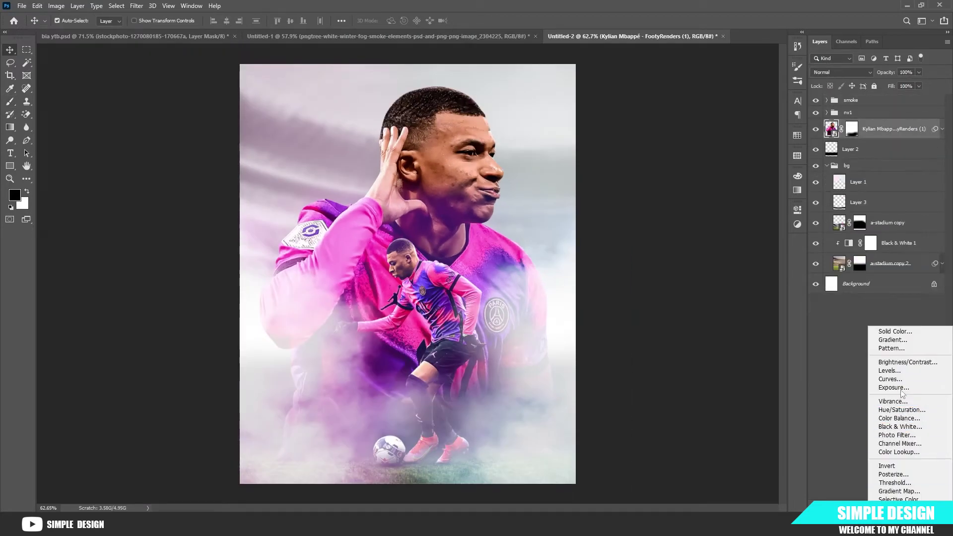
left_click(893, 392)
left_click_drag(713, 262, 721, 267)
- Clip the new Exposure adjustment to the large player layer and invert its mask to black
key("ctrl+alt+g")
key("ctrl+i")
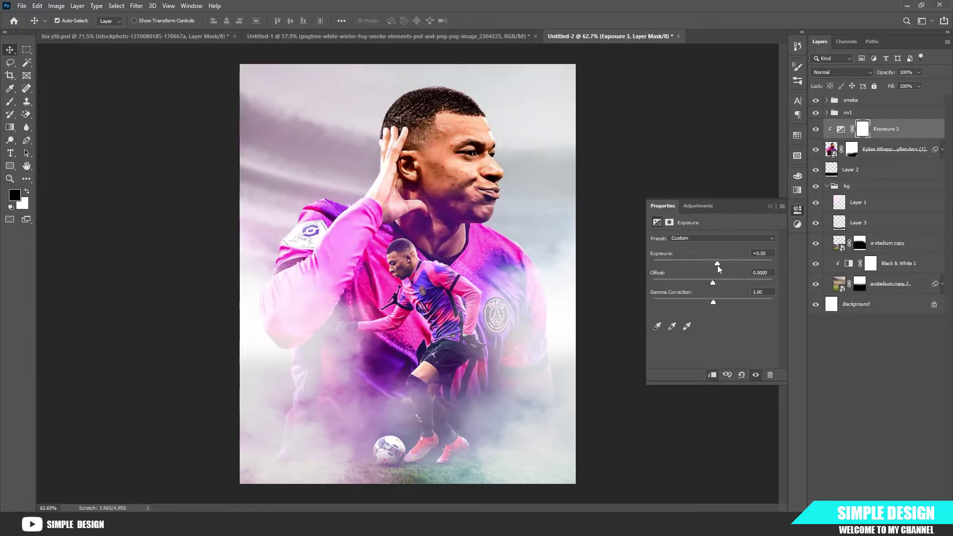
left_click(770, 206)
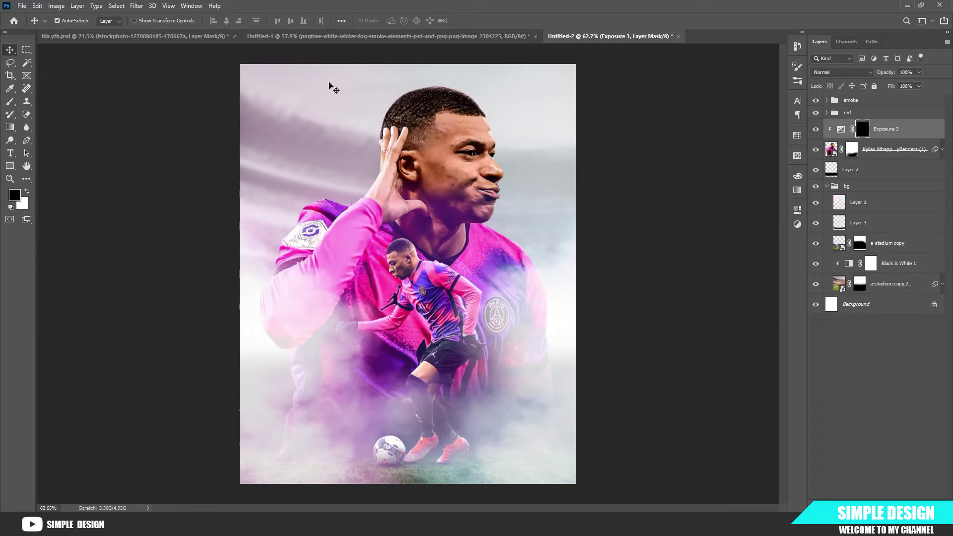
- On the Exposure 3 mask, paint white over the large player's face, fingers, hair and shoulder edge with a 56 px brush at 52% flow
left_click_drag(456, 106, 499, 153)
key("b")
key("x")
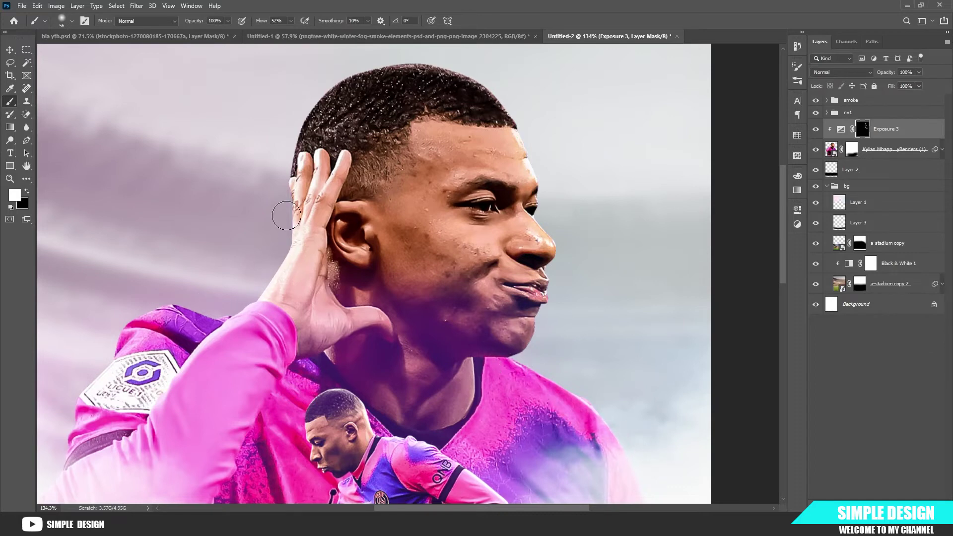
mouse_move(286, 215)
left_mouse_down()
mouse_move(289, 160)
mouse_move(357, 104)
left_mouse_up()
left_click_drag(162, 309, 81, 397)
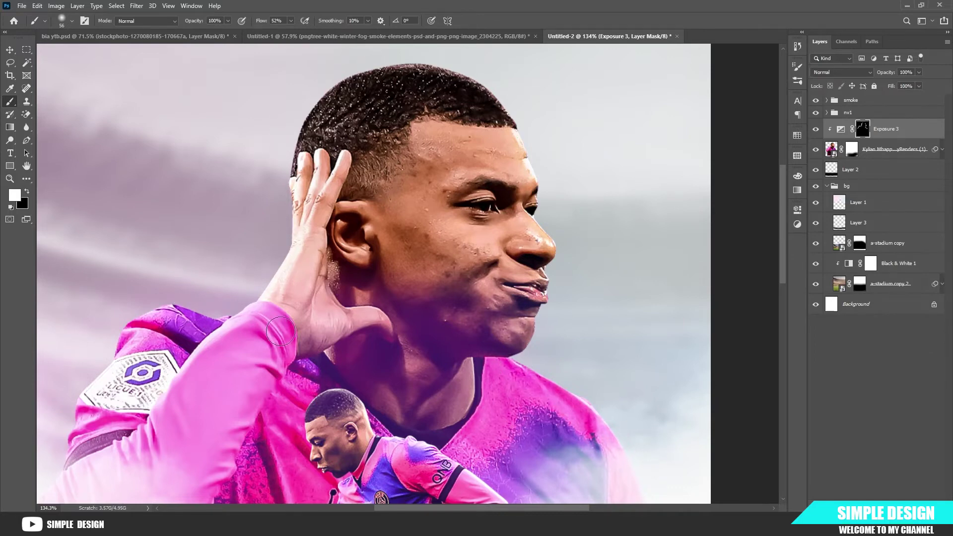
- Brighten the large player's raised hand, thumb and sleeve by painting more white on the Exposure 3 mask
scroll(281, 331, "down", 3)
scroll(298, 312, "up", 4)
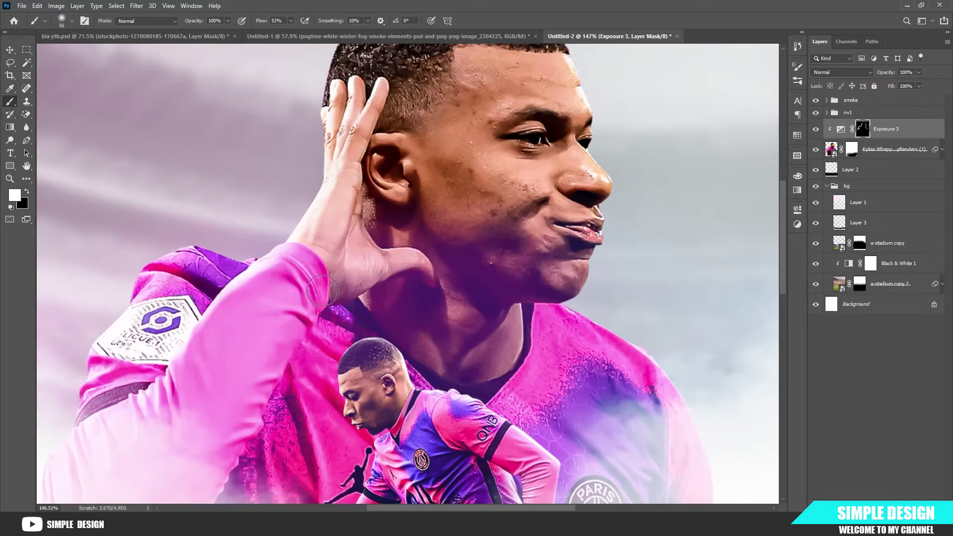
scroll(452, 222, "down", 4)
scroll(527, 211, "up", 5)
scroll(526, 210, "down", 6)
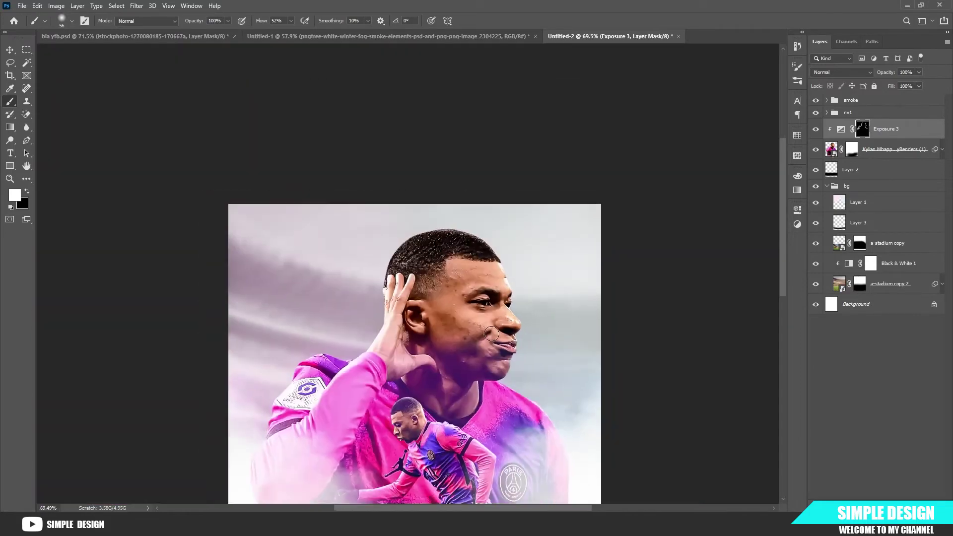
scroll(545, 254, "up", 5)
scroll(545, 254, "down", 4)
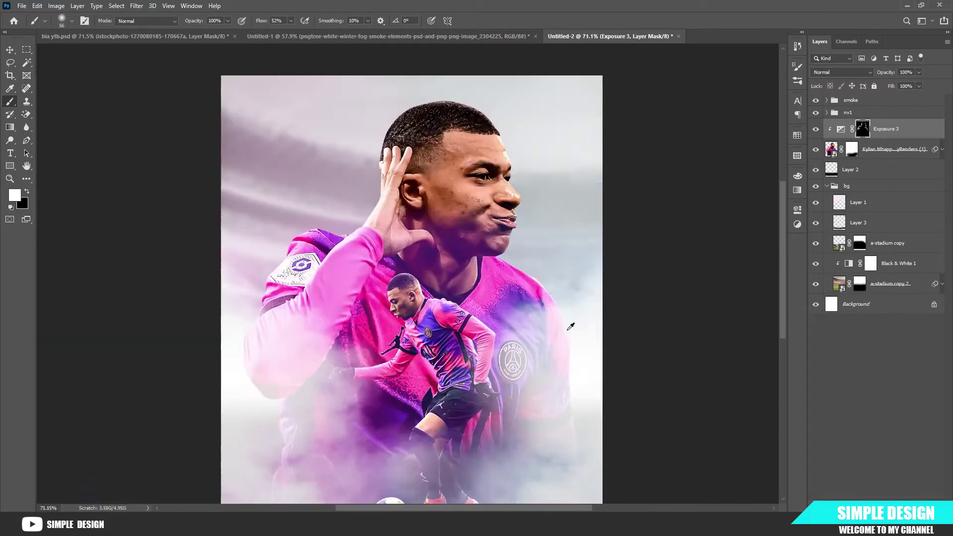
scroll(283, 420, "down", 3)
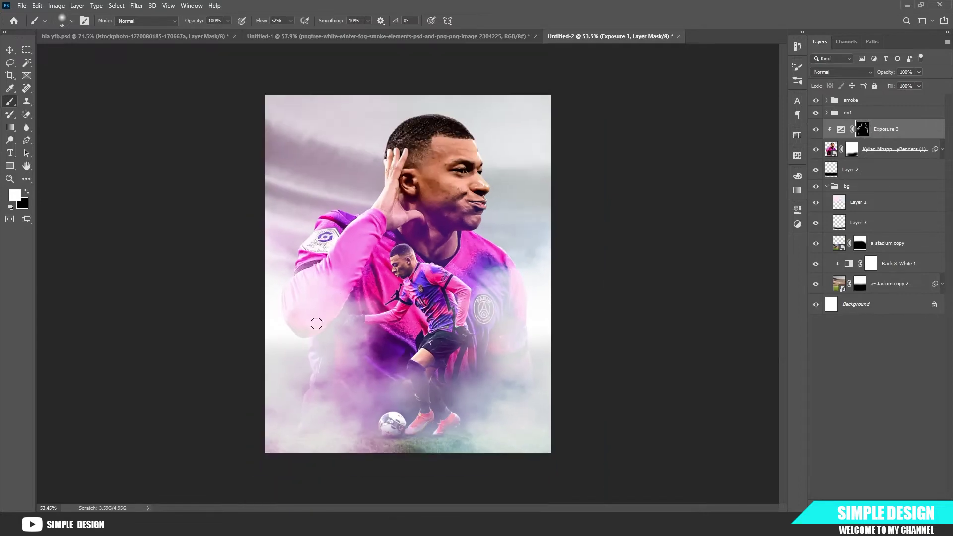
scroll(315, 323, "up", 5)
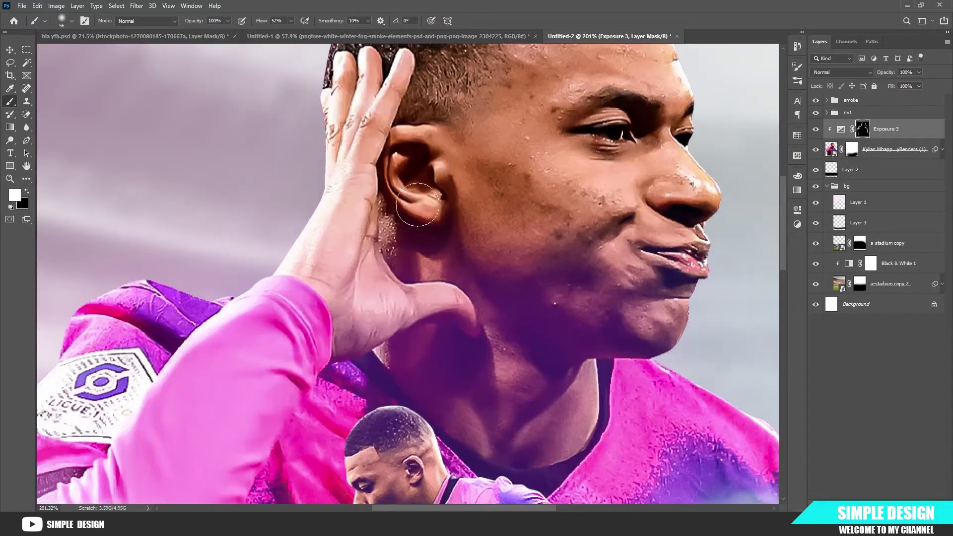
scroll(377, 149, "up", 1)
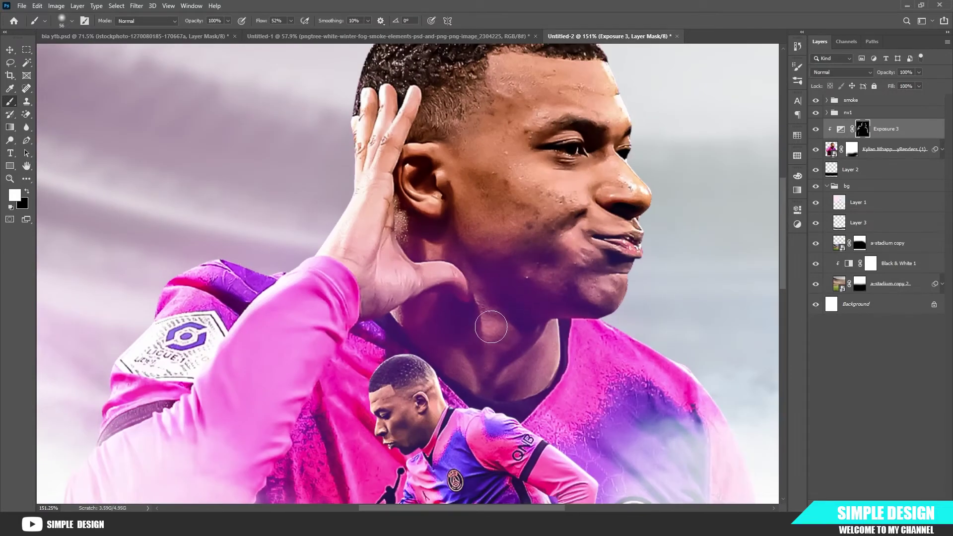
left_click_drag(398, 286, 395, 269)
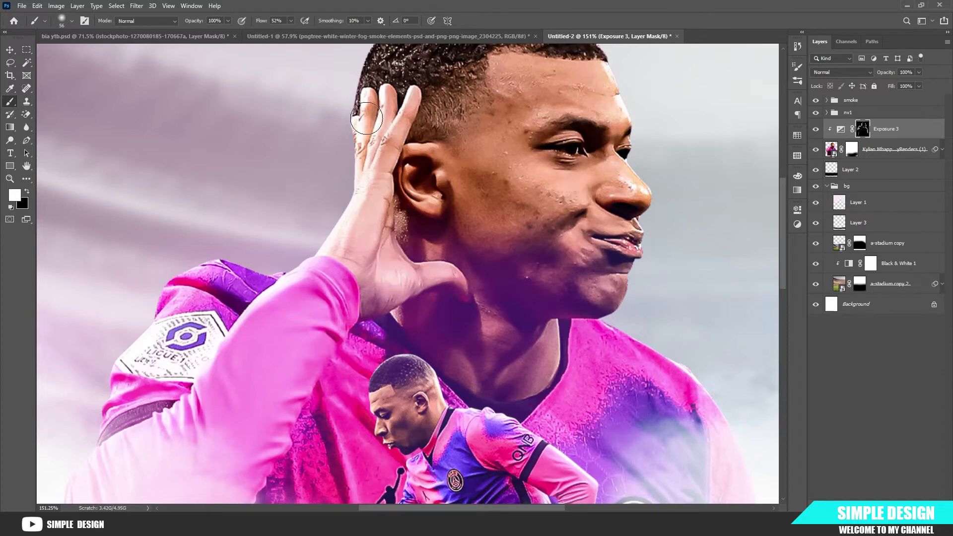
scroll(542, 386, "down", 2)
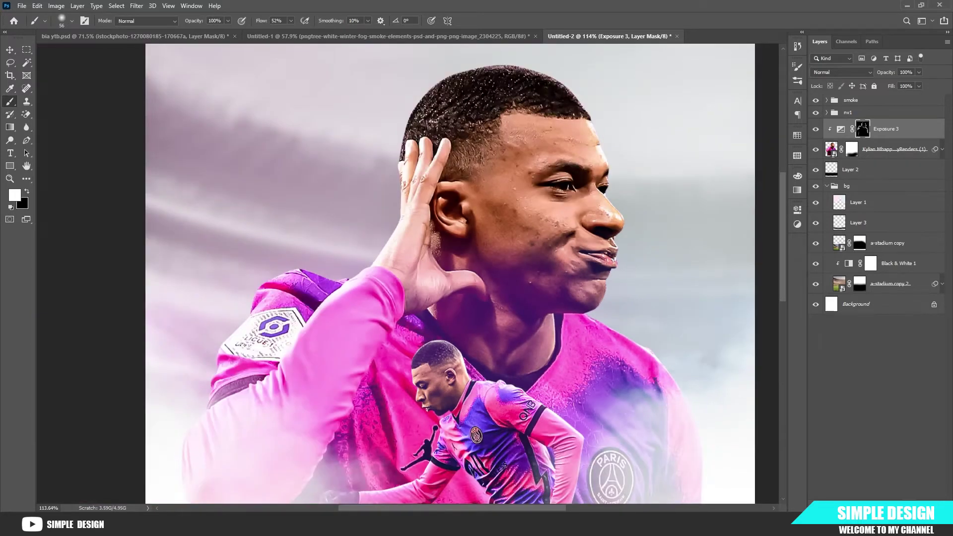
- Add an Exposure adjustment at -1.83 above Exposure 3, clipped to the large player, and invert its mask to black
left_click(891, 503)
left_click(898, 403)
left_click_drag(713, 261, 696, 264)
left_click(712, 375)
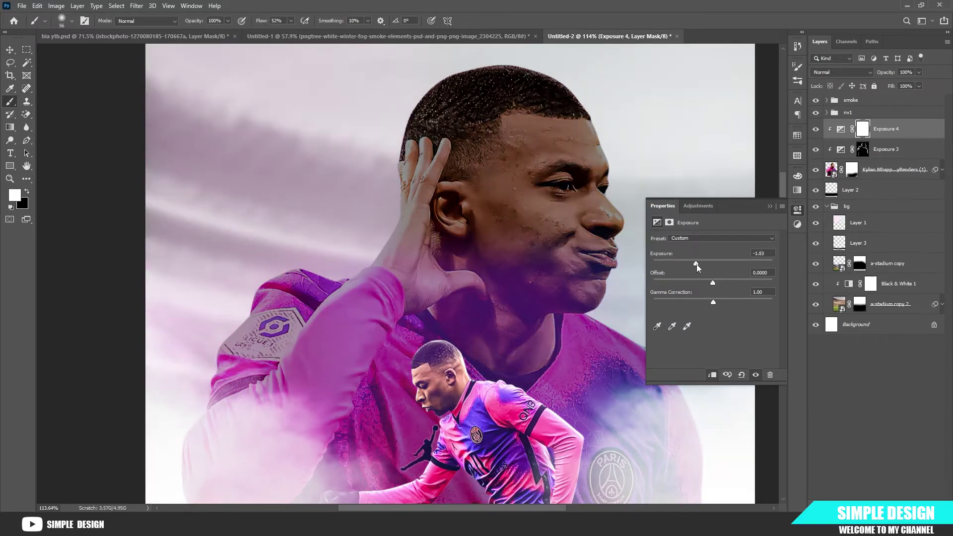
left_click(770, 205)
key("ctrl+i")
- Undo the first dab, enlarge the brush to 96 px and paint white on the Exposure 4 mask over the large player's shadow areas
left_click(568, 207)
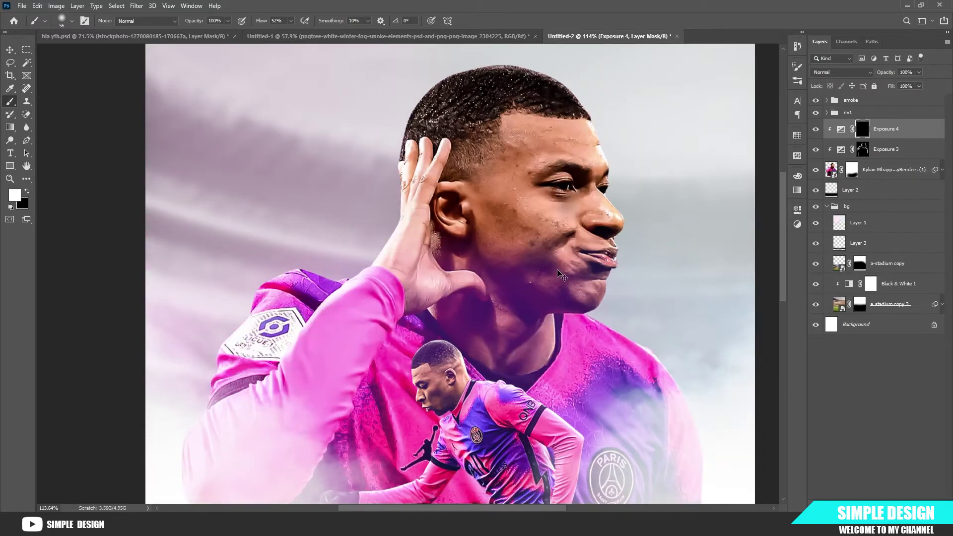
key("ctrl+z")
key("bracketright")
key("bracketright")
key("bracketright")
key("bracketright")
left_click_drag(458, 260, 432, 271)
scroll(458, 312, "down", 1)
mouse_move(516, 343)
left_mouse_down()
mouse_move(540, 364)
mouse_move(551, 345)
left_mouse_up()
scroll(549, 430, "down", 10)
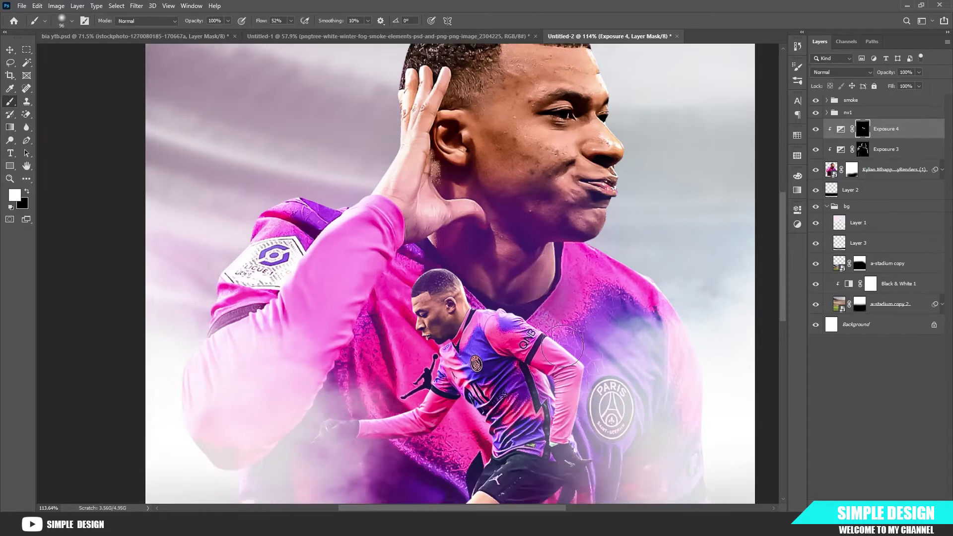
key("ctrl+0")
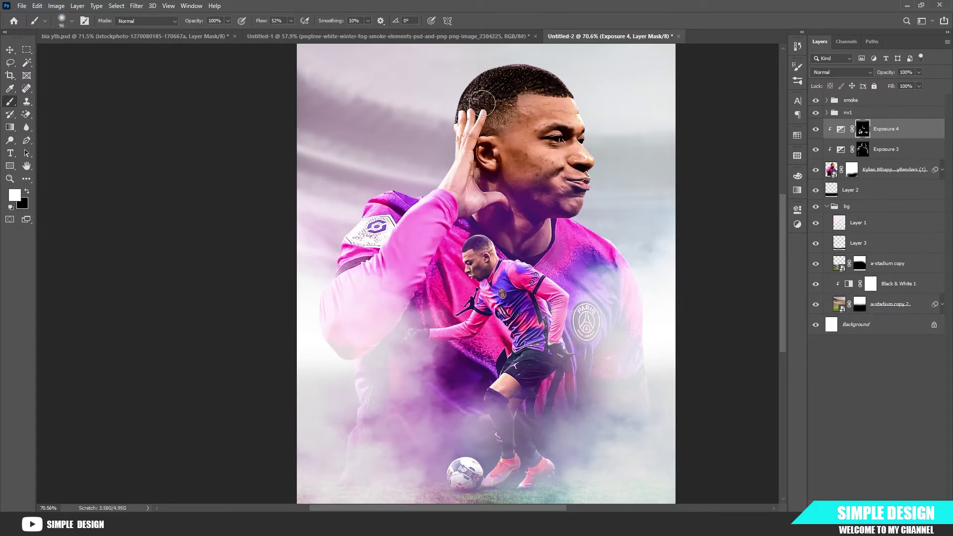
scroll(510, 213, "down", 2)
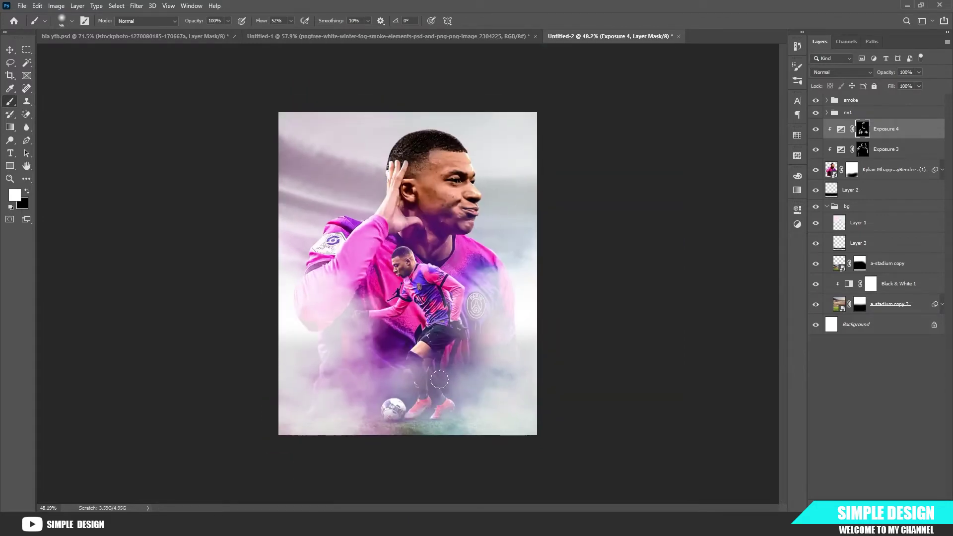
scroll(397, 395, "down", 2)
scroll(360, 347, "up", 3)
- Compare the shading on and off, then group the large player layer with its two Exposure adjustments as nv2
left_click(815, 129)
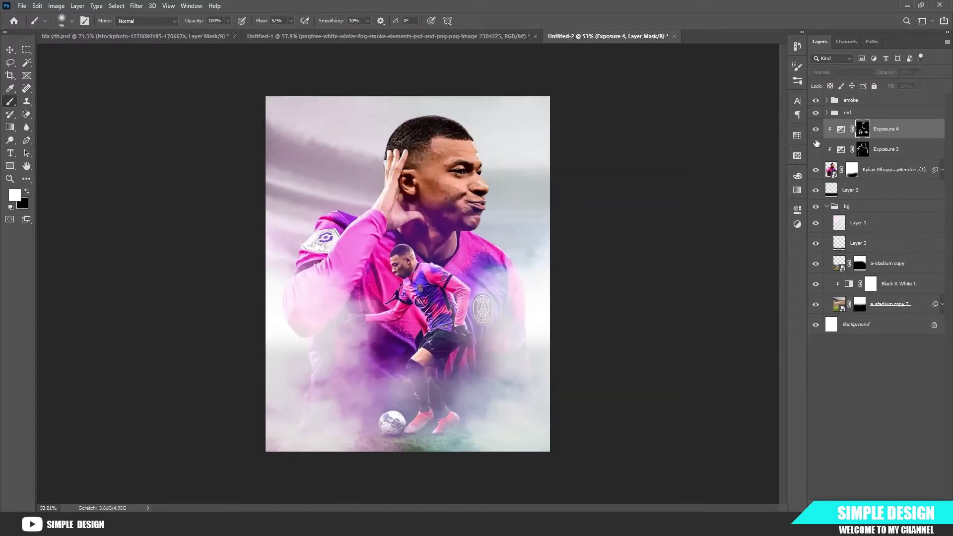
left_click(815, 150)
left_click(895, 171, "shift")
key("ctrl+g")
key("x")
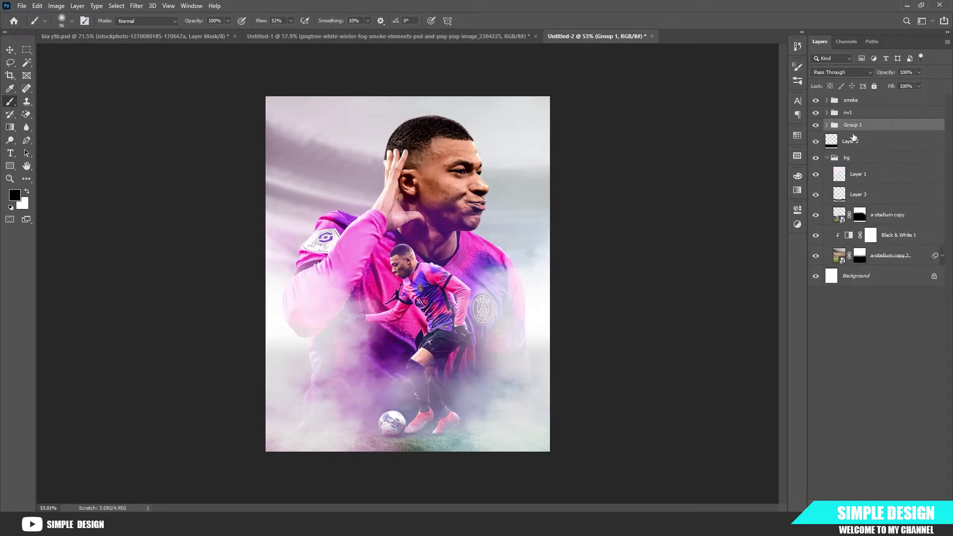
left_click(888, 348)
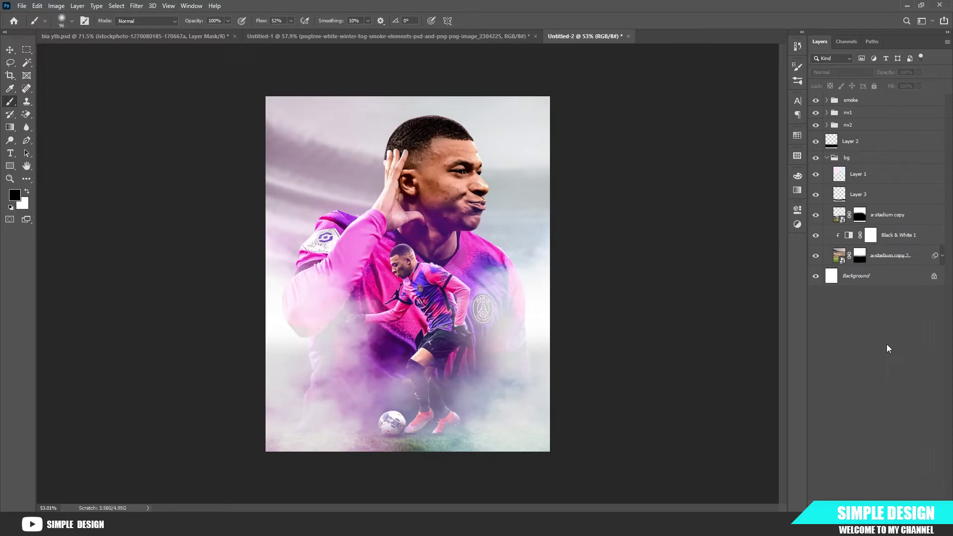
- Paint black on the large player's layer mask with a 195 px brush to fade the lower body, then collapse the nv2 group
scroll(411, 425, "up", 6)
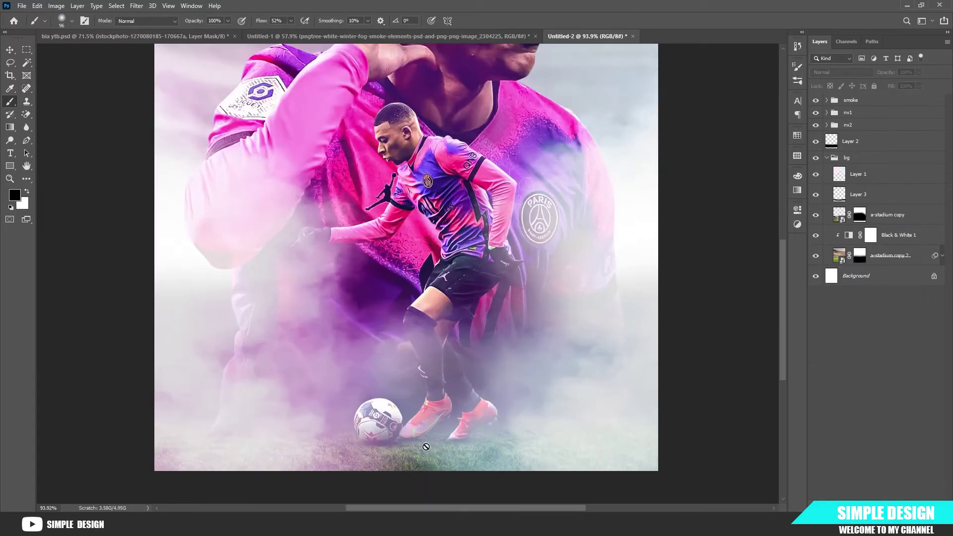
scroll(256, 361, "down", 1)
scroll(252, 361, "up", 1)
left_click(826, 125)
left_click(859, 182)
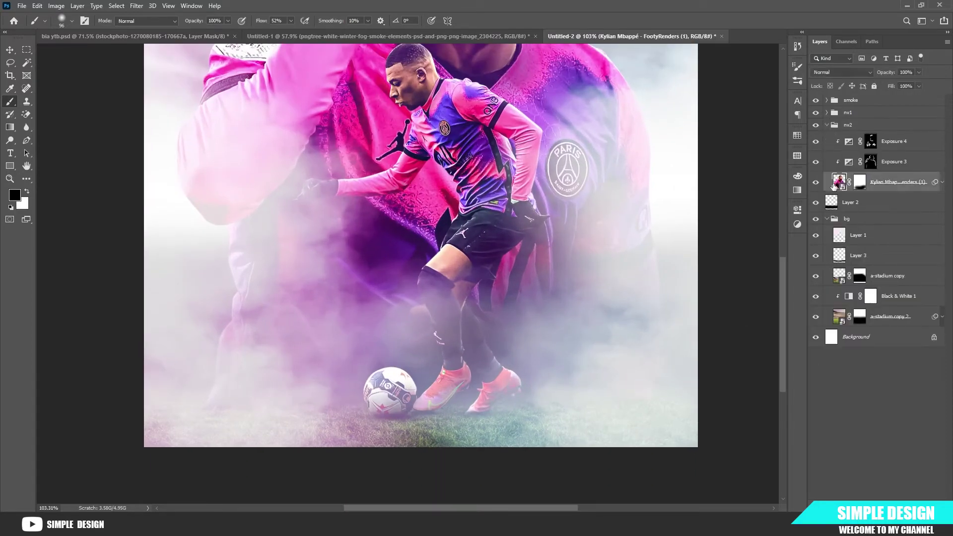
key("x")
key("bracketright")
key("bracketright")
key("bracketright")
key("bracketright")
key("bracketright")
key("x")
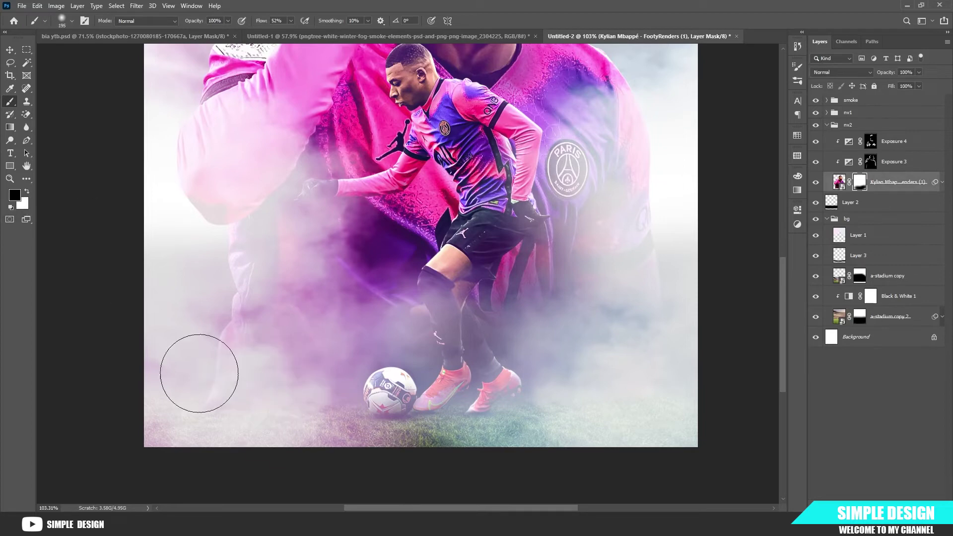
scroll(348, 392, "down", 3)
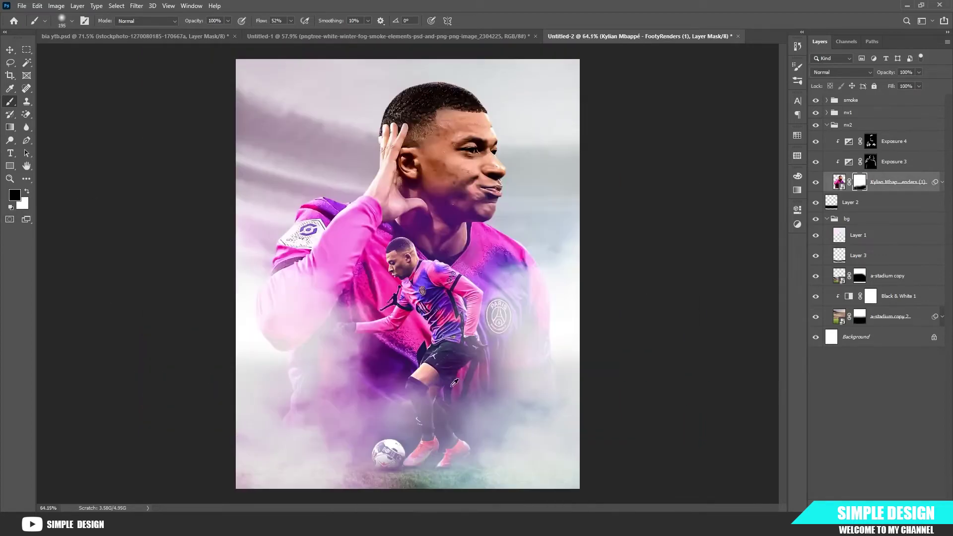
scroll(422, 456, "up", 3)
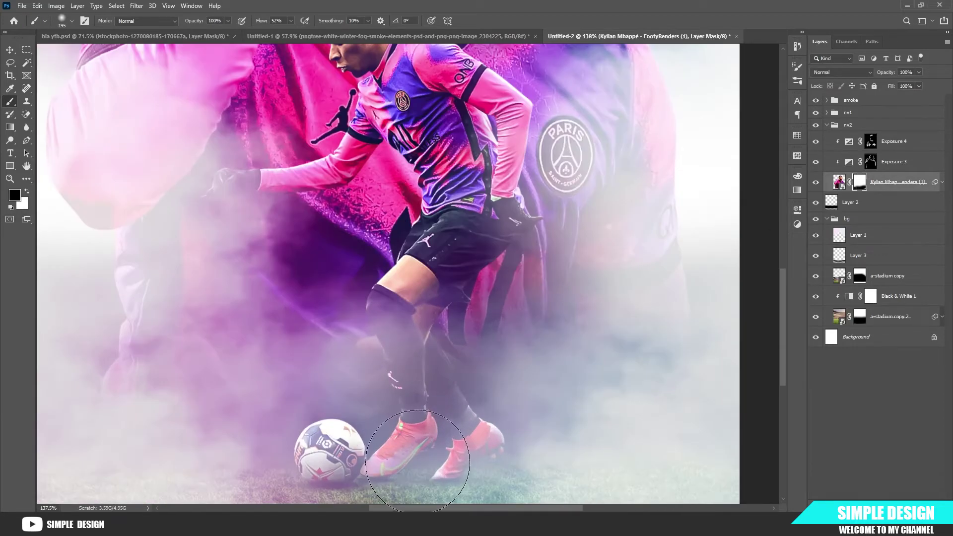
scroll(446, 397, "down", 3)
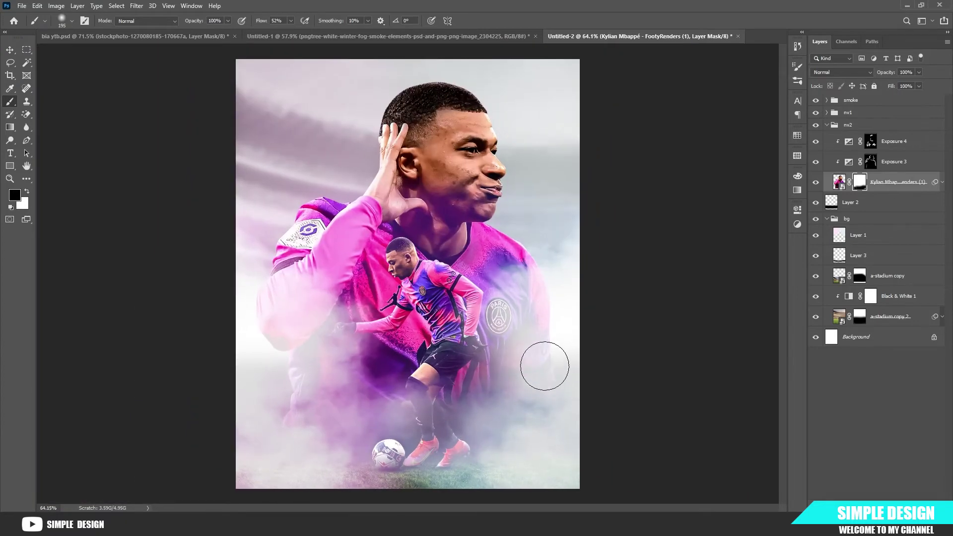
left_click(827, 125)
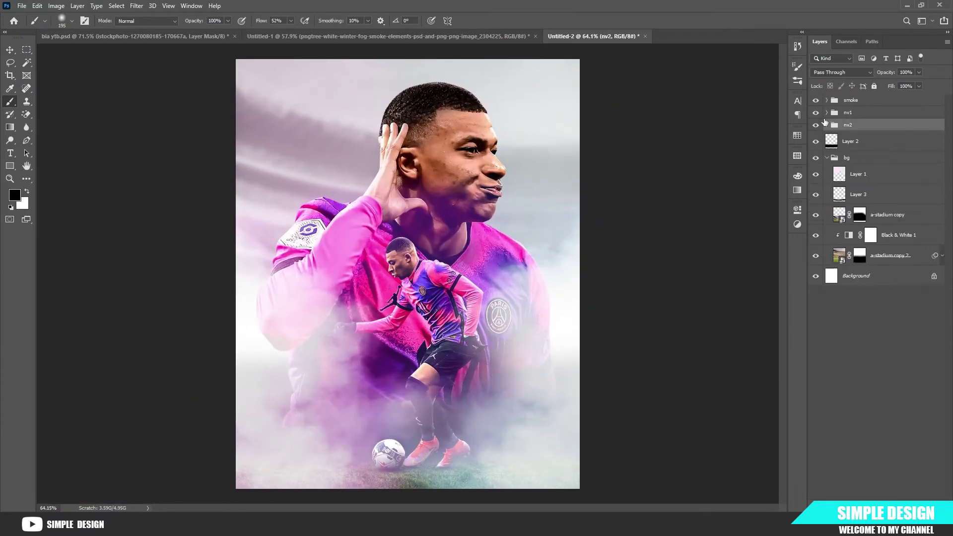
- In the nv1 group, add a clipped Exposure adjustment of about -7 directly above the small player and invert its mask to black
left_click(826, 112)
left_click(815, 171)
left_click(815, 170)
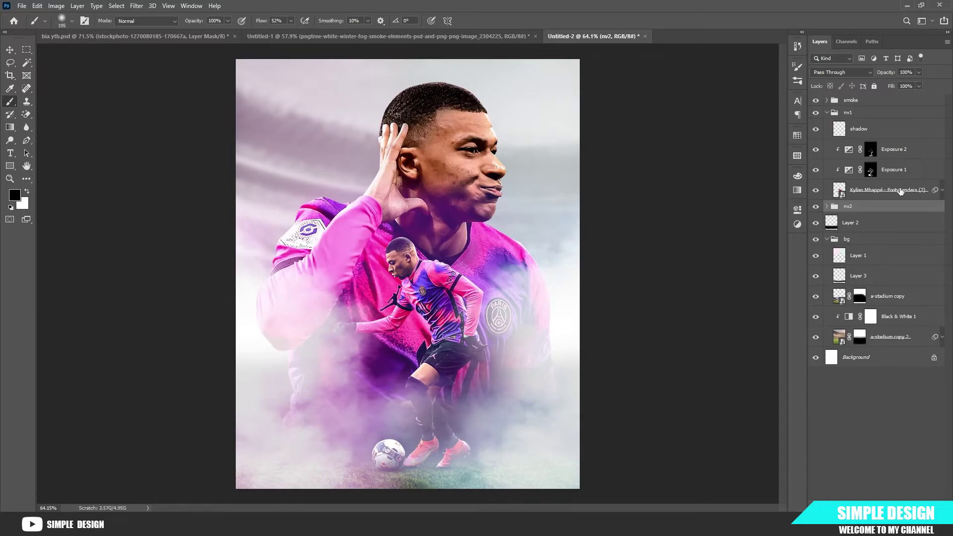
left_click(900, 192)
left_click(880, 506)
left_click(893, 386)
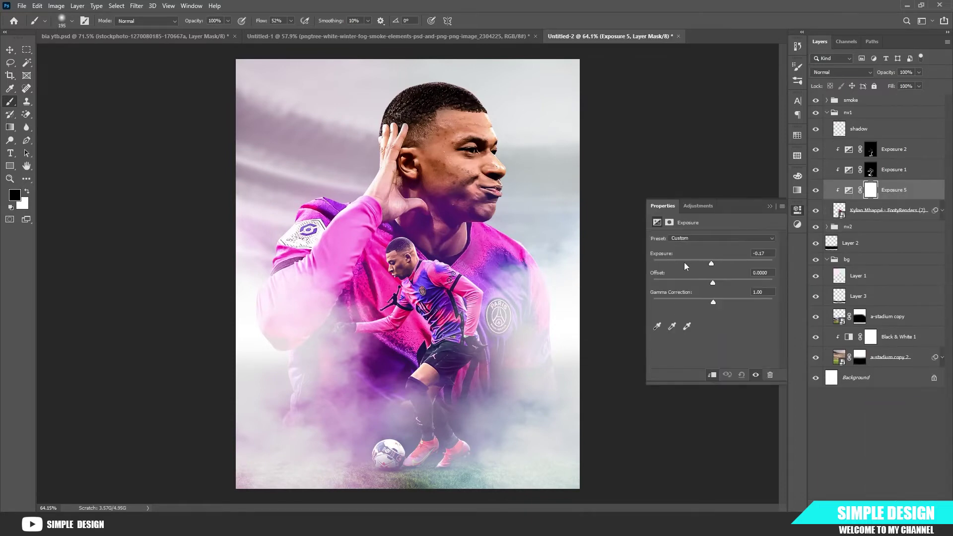
left_click_drag(684, 262, 671, 260)
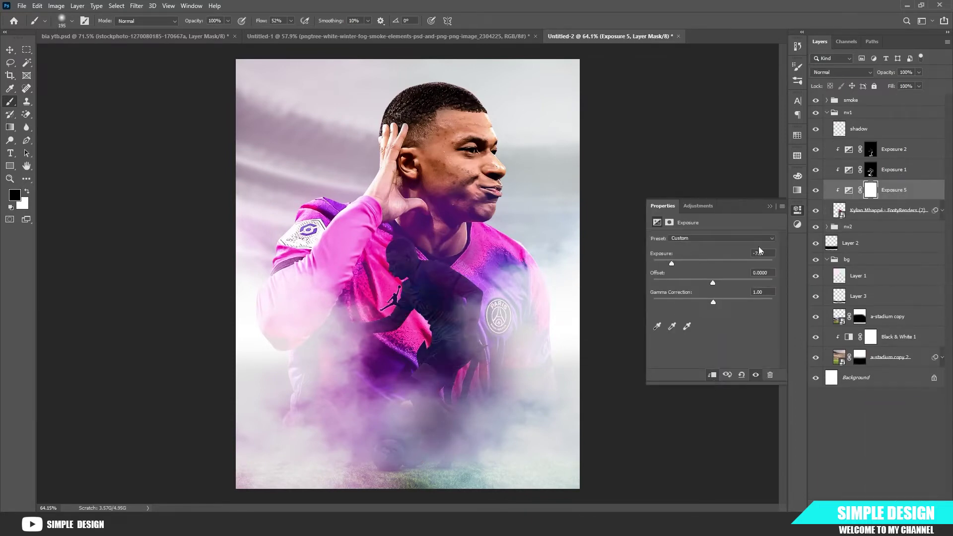
left_click(769, 206)
key("ctrl+i")
- Paint white on the Exposure 5 mask to darken the small player's boots, using a 90 px and then a 53 px brush
scroll(410, 472, "up", 5)
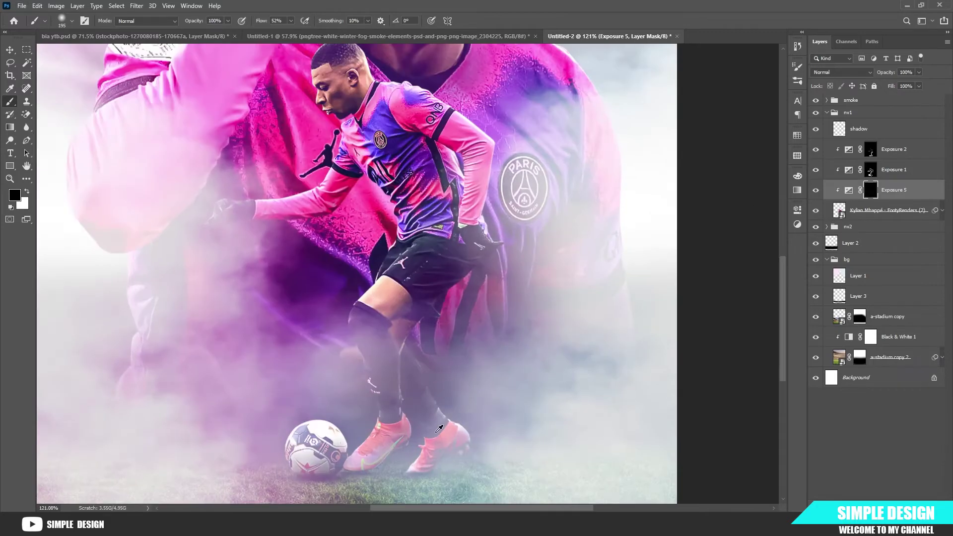
scroll(436, 432, "up", 5)
left_click_drag(784, 318, 783, 349)
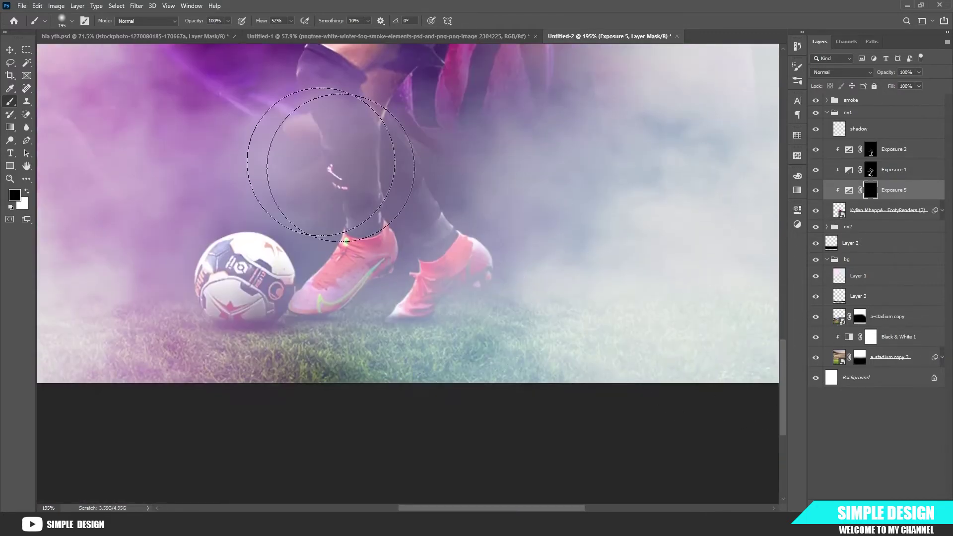
left_click(27, 191)
left_click_drag(517, 287, 433, 293)
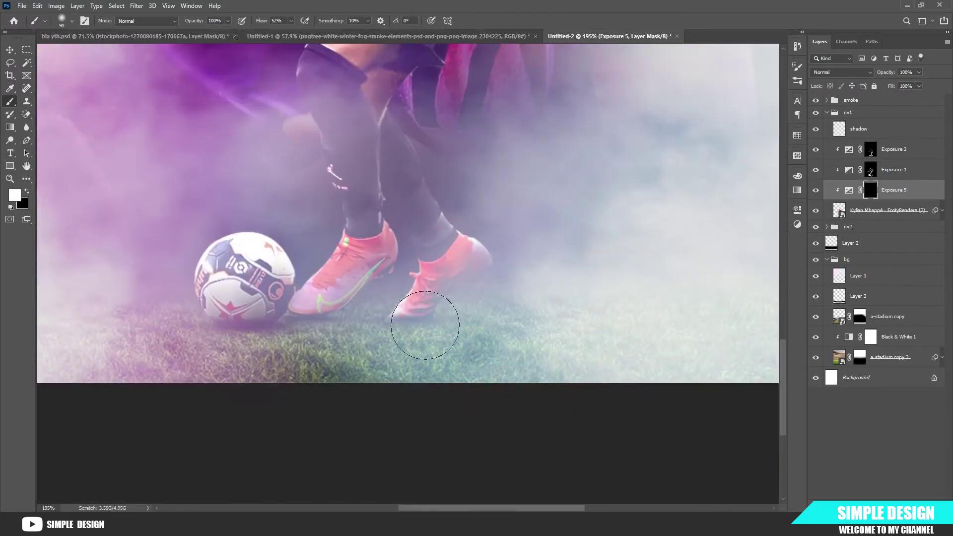
mouse_move(381, 273)
left_mouse_down()
mouse_move(363, 294)
mouse_move(327, 320)
left_mouse_up()
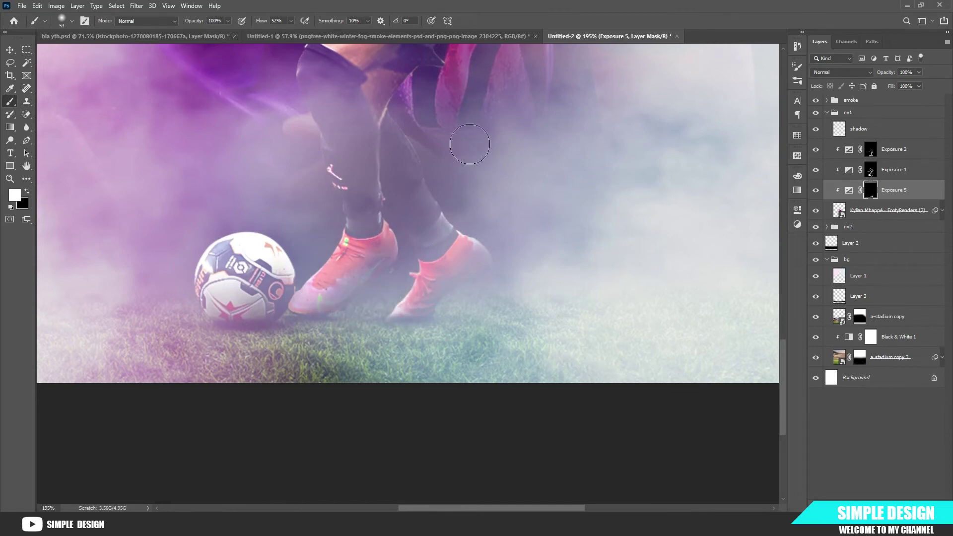
- Paint white on the Exposure 5 mask at 32% flow to darken the small player's shorts and legs, reducing the brush to 64 px
scroll(387, 209, "down", 2)
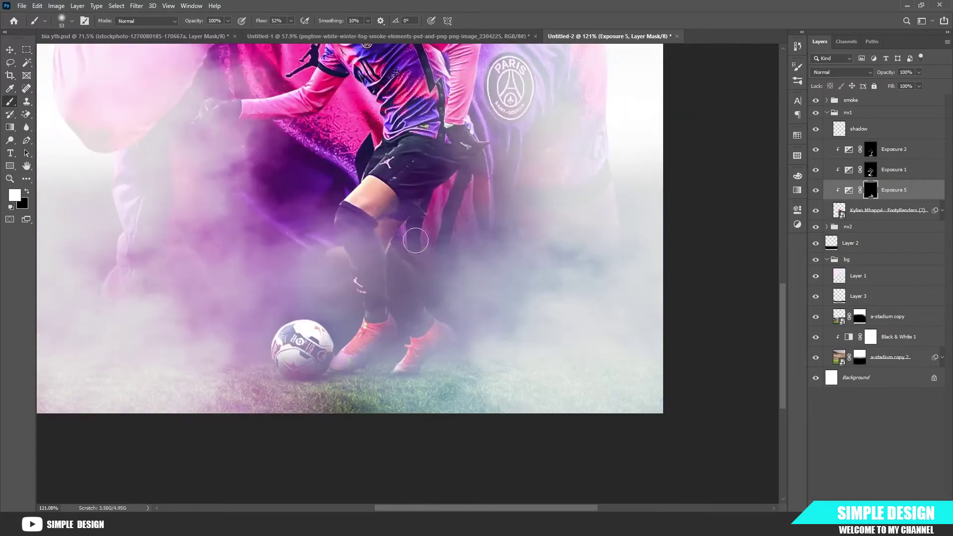
scroll(387, 277, "down", 1)
scroll(480, 228, "down", 5)
scroll(480, 235, "up", 1)
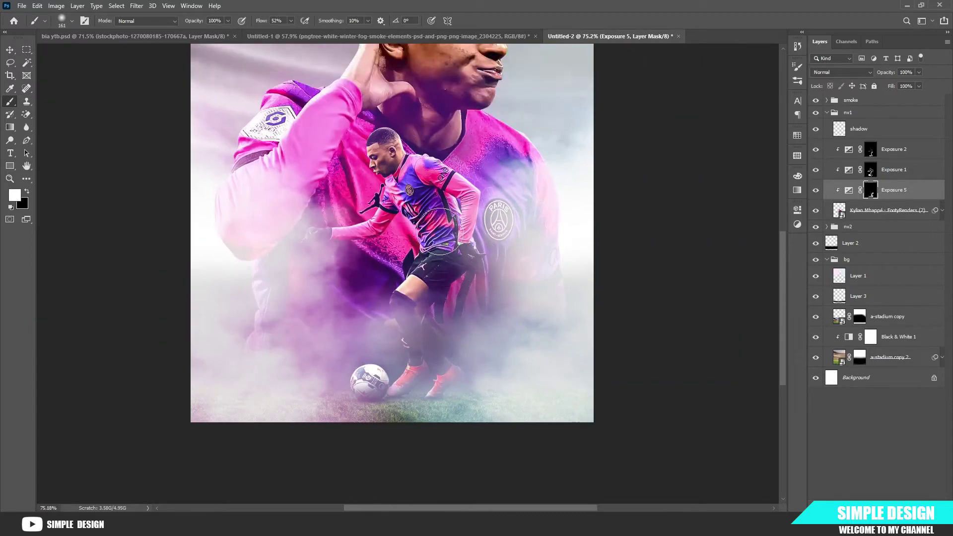
scroll(427, 233, "up", 8)
left_click_drag(449, 268, 419, 267)
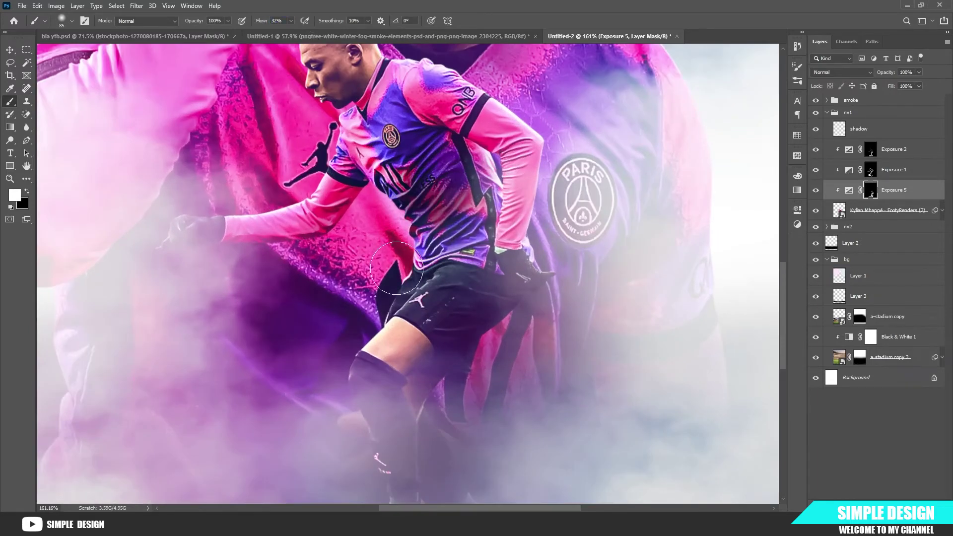
scroll(510, 308, "down", 2)
left_click_drag(481, 292, 502, 241)
scroll(477, 232, "up", 6)
scroll(505, 337, "down", 4)
scroll(501, 367, "down", 4)
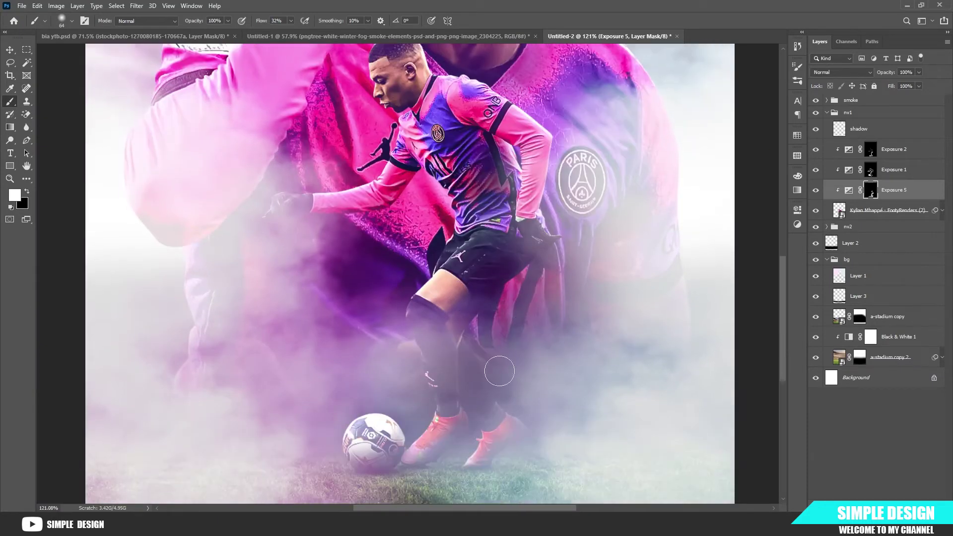
scroll(499, 371, "down", 1)
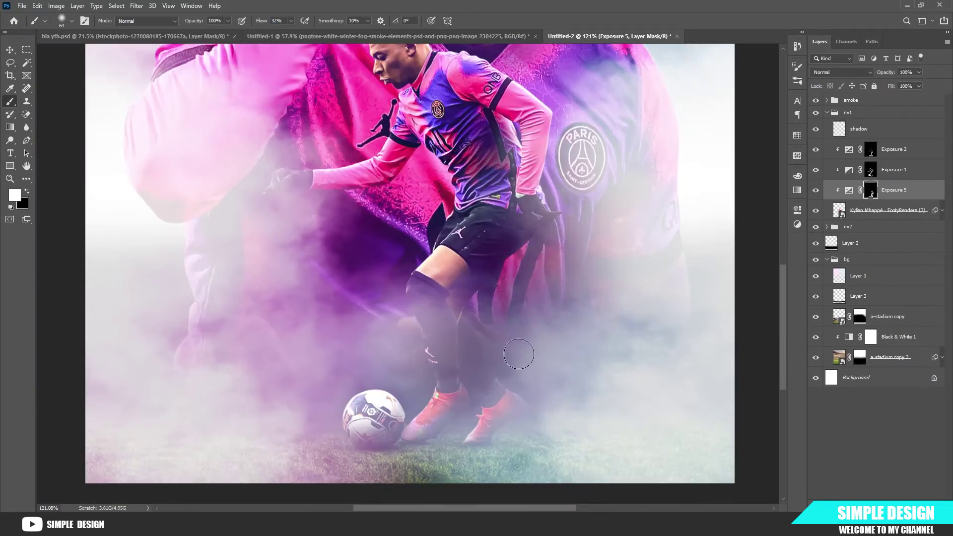
scroll(518, 354, "down", 3)
- Darken the small player's boots further on the Exposure 5 mask with a 41 px brush at 69% flow
scroll(462, 400, "up", 6)
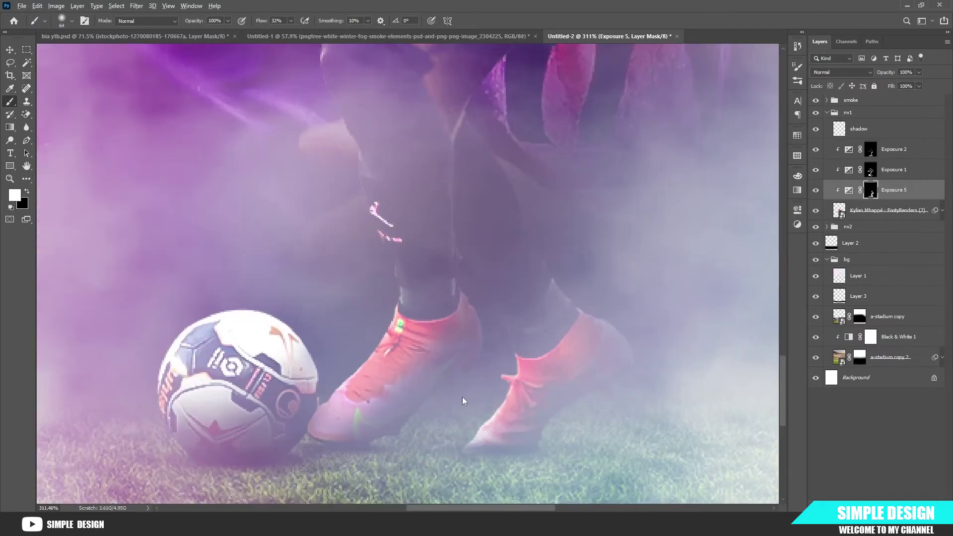
left_click_drag(471, 398, 454, 398)
mouse_move(479, 343)
left_mouse_down()
mouse_move(386, 444)
mouse_move(454, 387)
mouse_move(677, 322)
mouse_move(600, 391)
mouse_move(476, 461)
mouse_move(266, 457)
left_mouse_up()
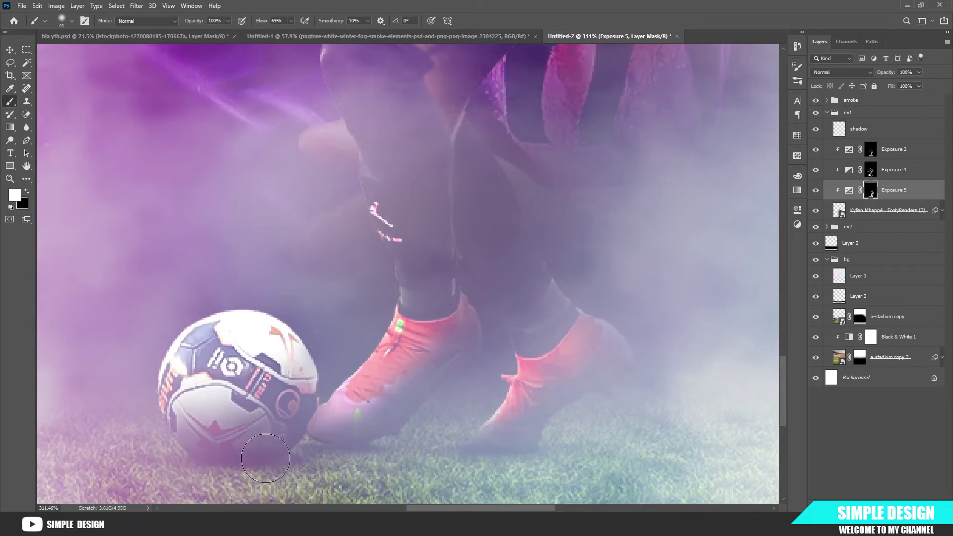
- Paint white on the Exposure 5 mask along the underside of the small player's outstretched arm, reducing the brush to 21 px
scroll(265, 458, "down", 6)
scroll(423, 323, "up", 6)
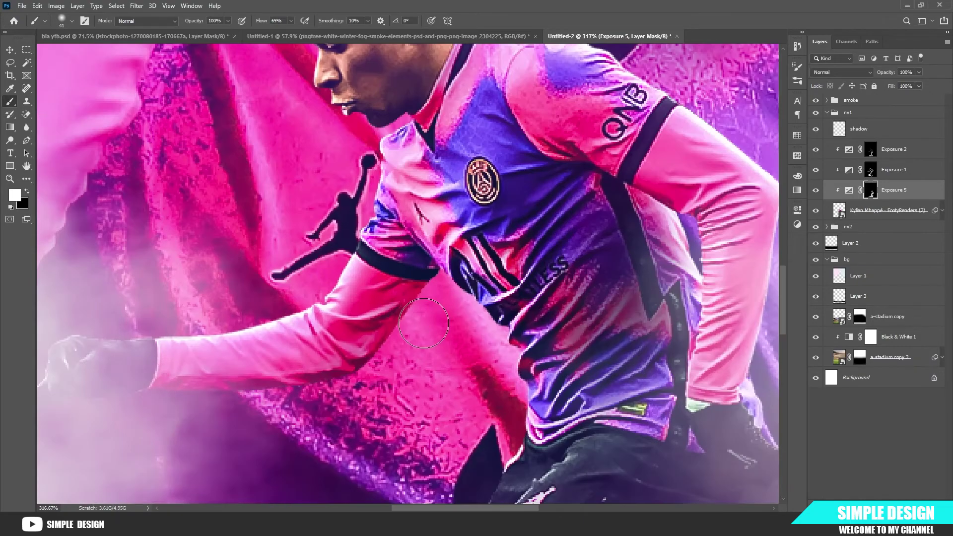
left_click_drag(429, 290, 306, 423)
scroll(504, 375, "down", 2)
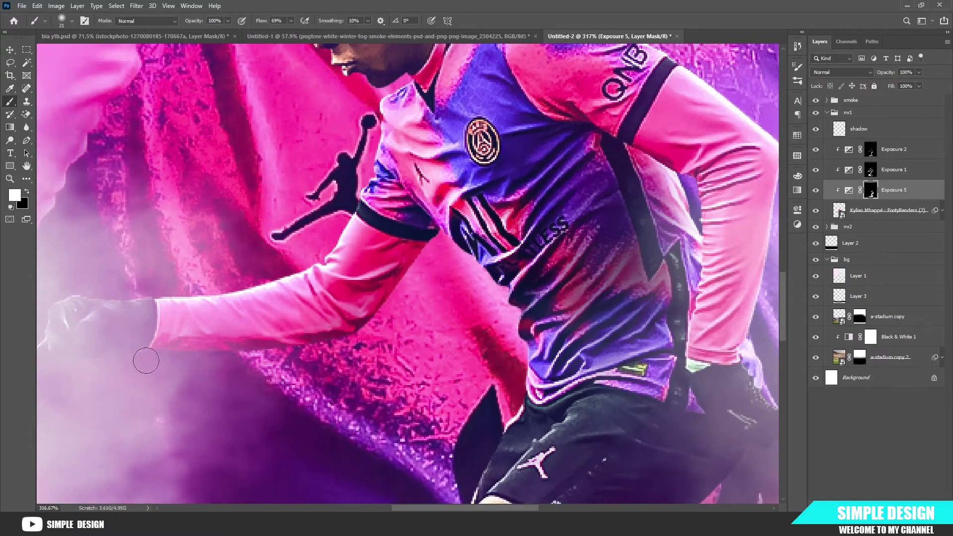
left_click_drag(199, 351, 258, 348)
- Deepen the shadows around the small player's shirt hem, rear hand and shorts on the Exposure 5 mask with a 21 px brush
scroll(340, 389, "down", 6)
scroll(596, 364, "up", 5)
scroll(517, 379, "down", 2)
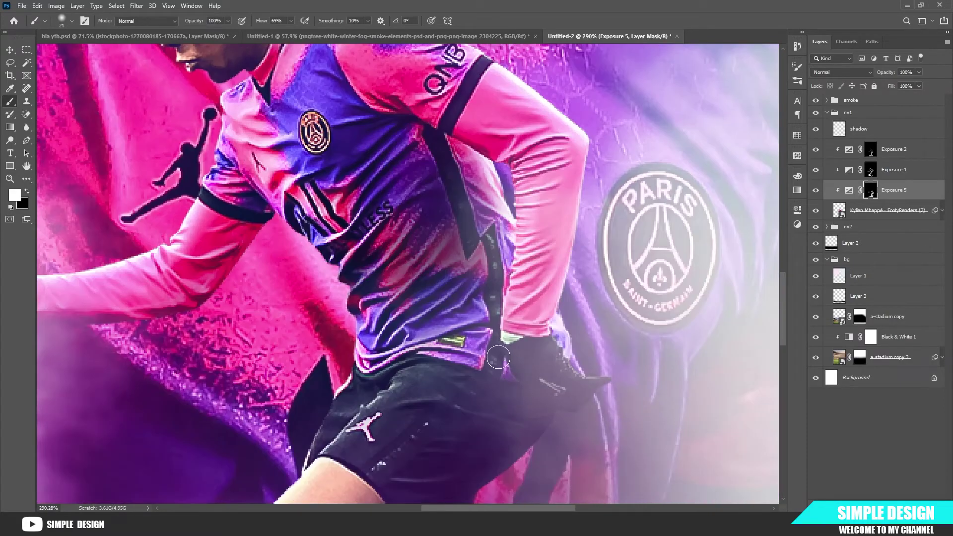
scroll(519, 386, "down", 5)
scroll(522, 383, "up", 2)
scroll(521, 411, "down", 1)
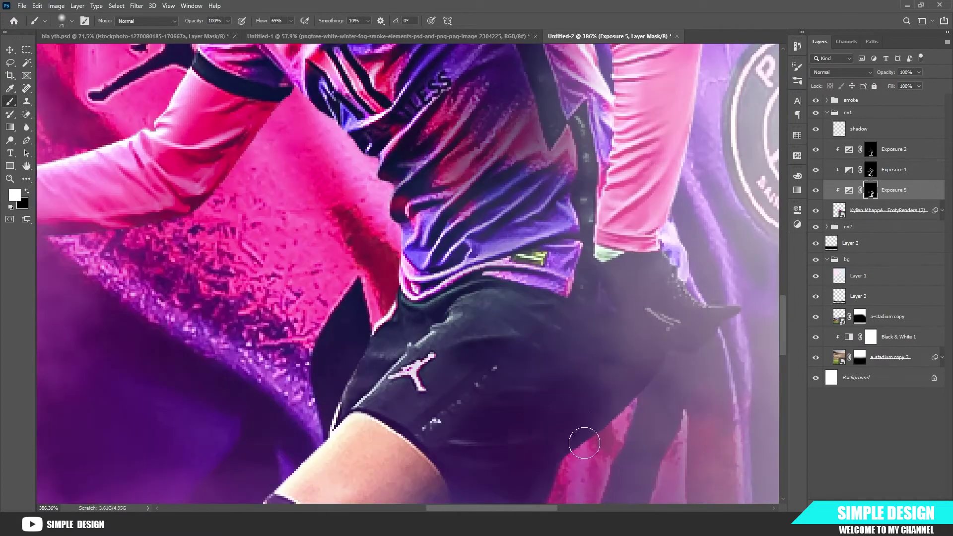
scroll(579, 440, "down", 4)
scroll(453, 431, "down", 1)
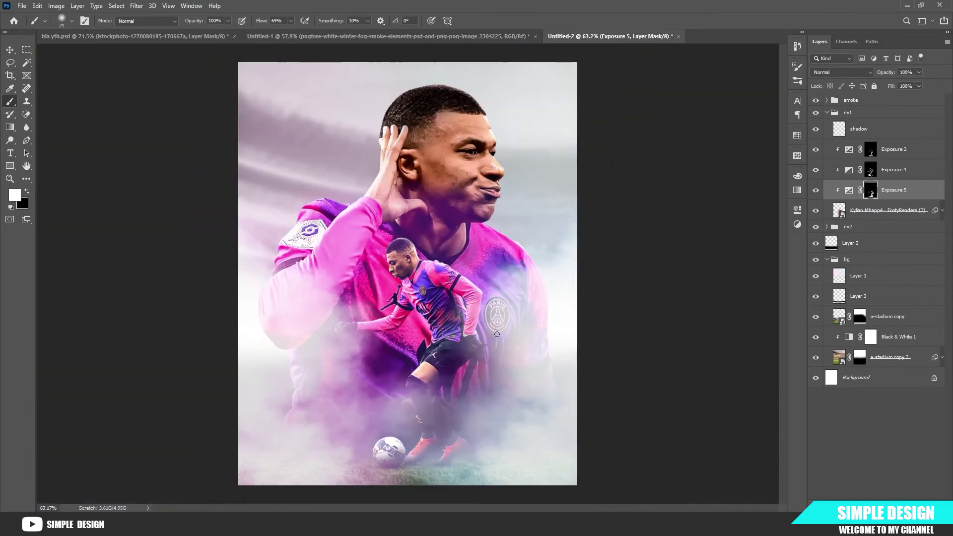
scroll(496, 334, "up", 2)
scroll(732, 194, "down", 1)
scroll(458, 384, "up", 1)
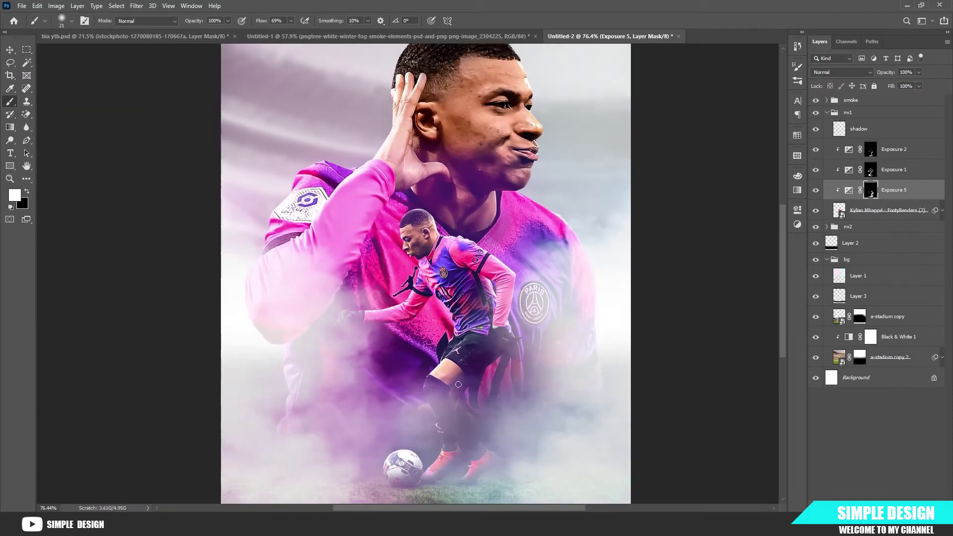
scroll(444, 431, "down", 1)
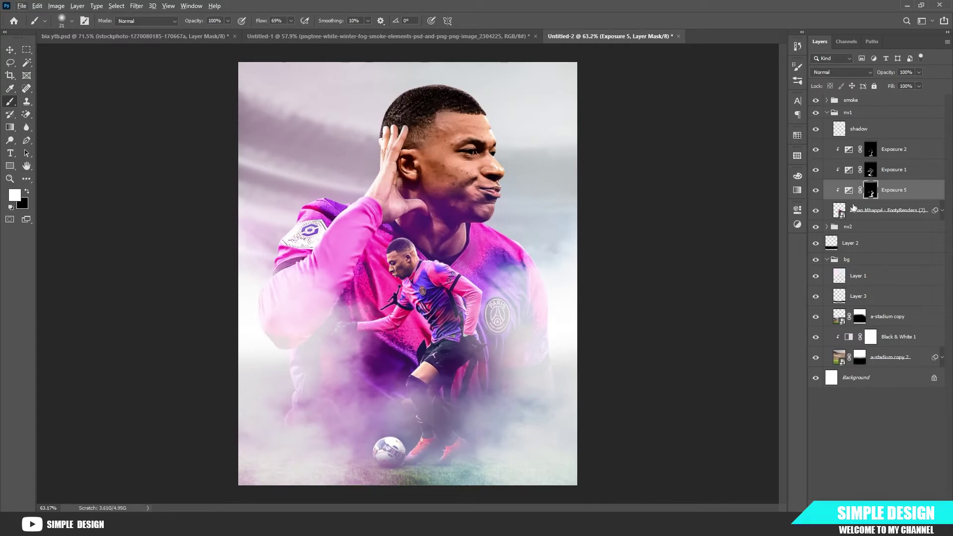
- Collapse the nv1 group, expand nv2, and add a new empty layer clipped directly above the large player
left_click(827, 113)
left_click(827, 124)
left_click(911, 146)
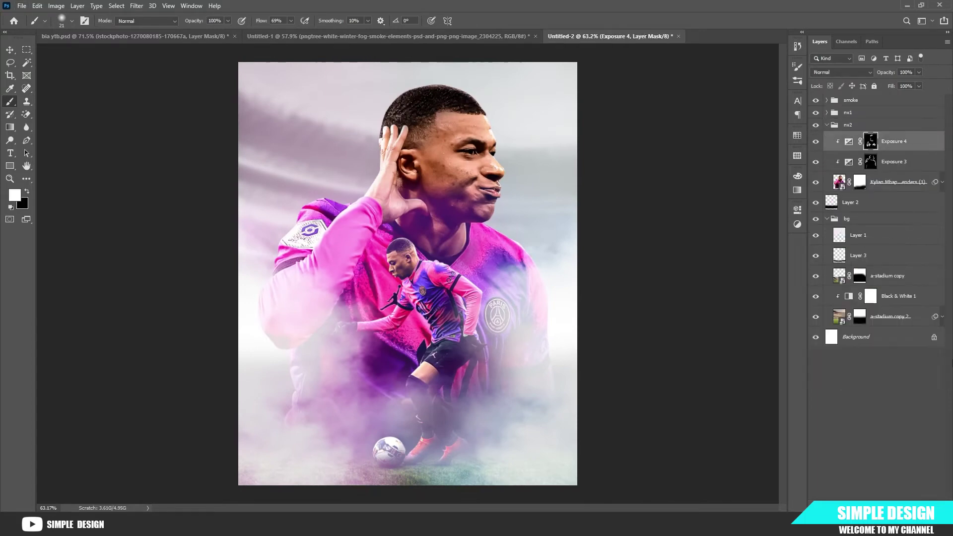
left_click(897, 189)
left_click(923, 505)
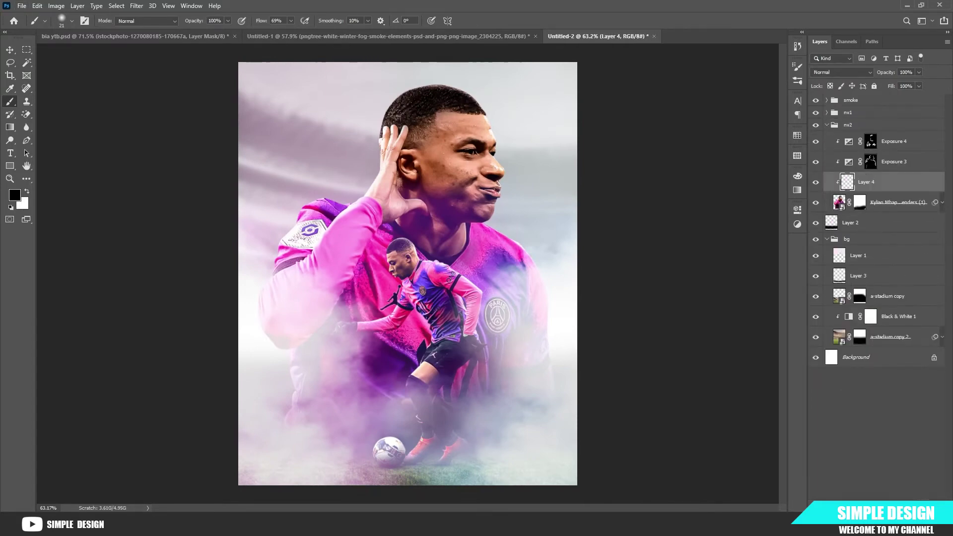
- Paint a white rim highlight on Layer 4 along the large player's shoulder beneath the chin, using a 21 px brush at 69% flow
scroll(523, 180, "up", 6)
key("x")
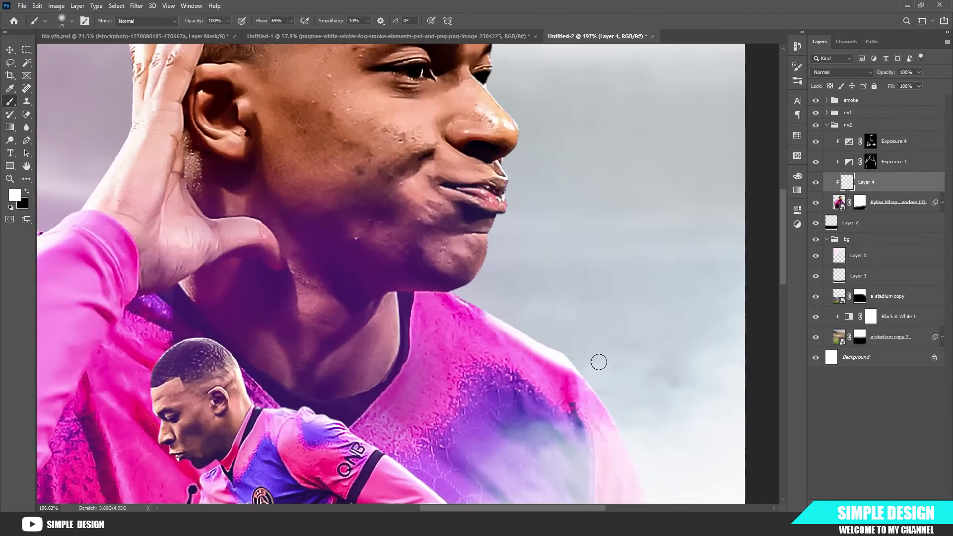
left_click_drag(484, 308, 461, 295)
left_click_drag(579, 366, 604, 409)
scroll(604, 277, "down", 4)
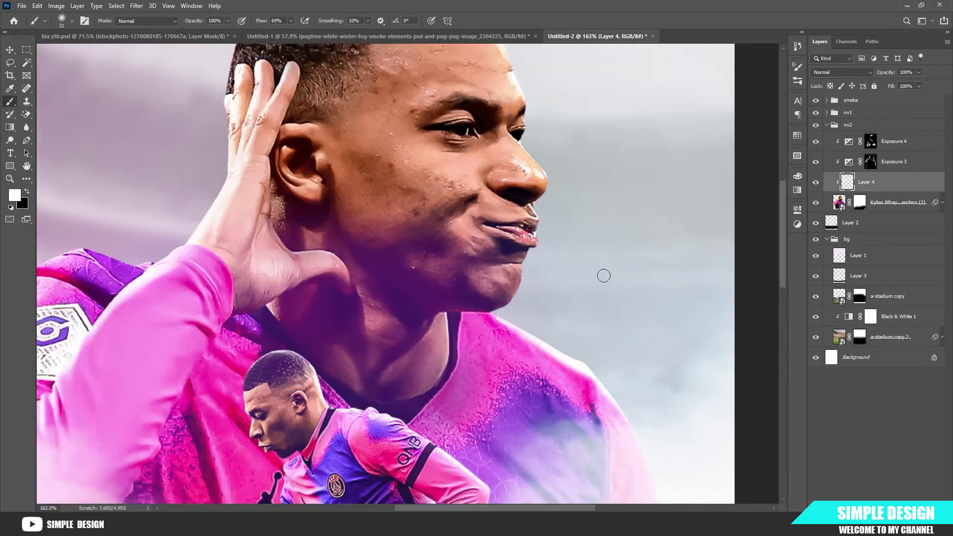
- Paint white edge light on Layer 4 down the large player's face profile from forehead to chin
scroll(603, 277, "up", 3)
scroll(527, 122, "up", 7)
left_click_drag(499, 153, 553, 325)
scroll(553, 326, "down", 4)
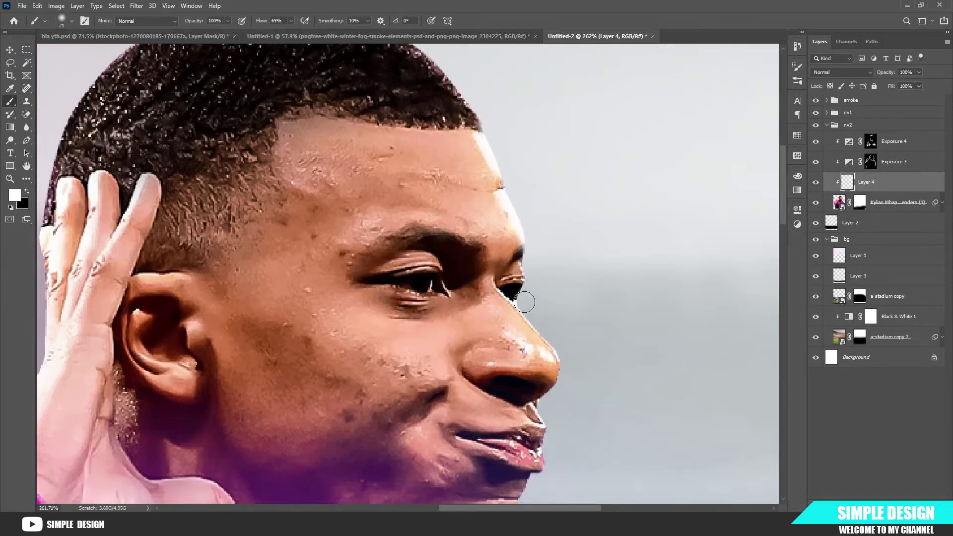
scroll(545, 412, "down", 6)
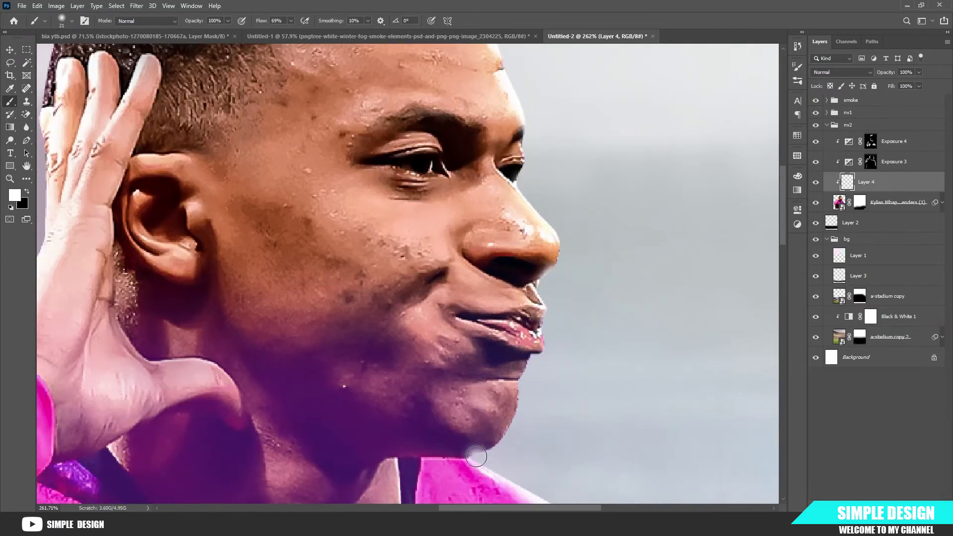
- Brush a soft white rim highlight on Layer 4 around the top of the large player's hair
scroll(432, 199, "up", 4)
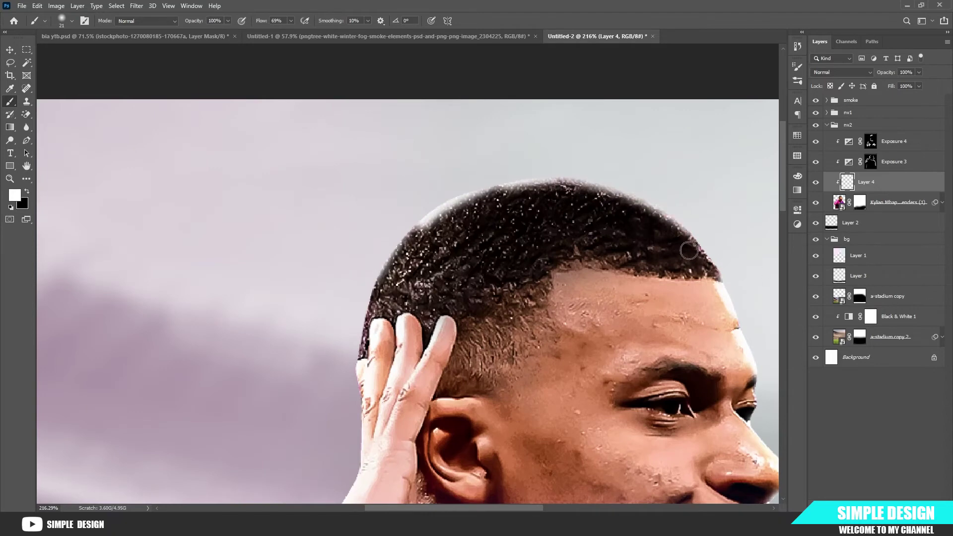
scroll(569, 254, "down", 6)
scroll(525, 247, "up", 2)
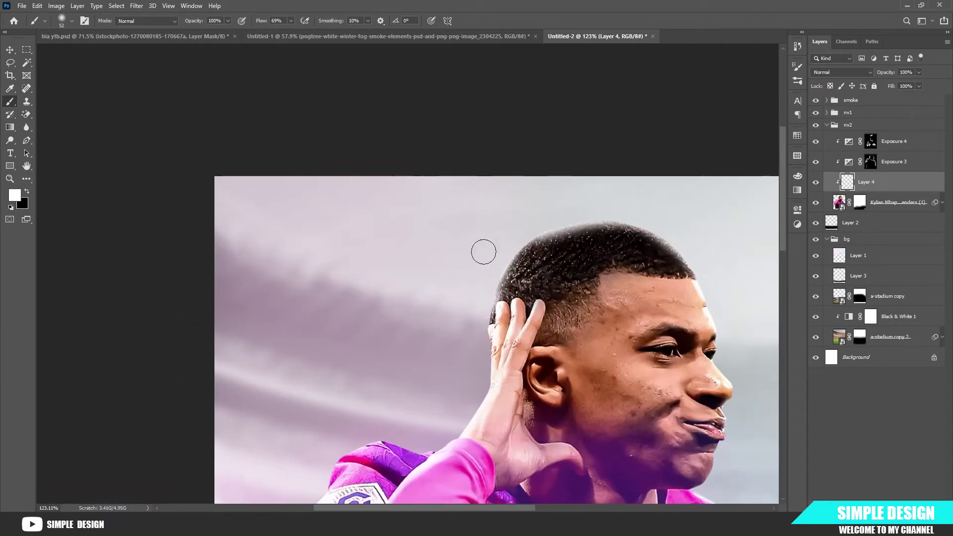
- Paint white edge light on Layer 4 along the large player's raised hand, badge shoulder and sleeve with a 19 px brush
scroll(483, 251, "down", 2)
scroll(544, 304, "up", 3)
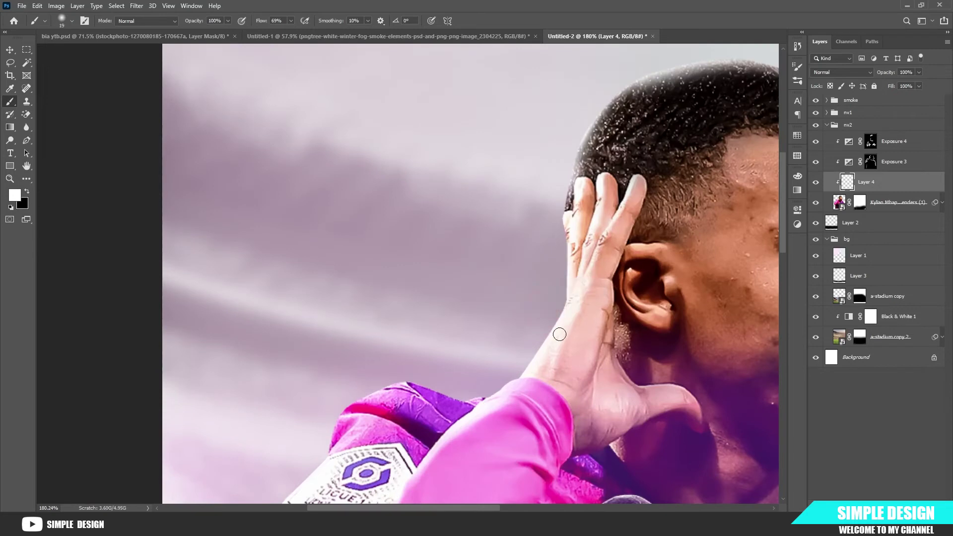
scroll(557, 332, "up", 2)
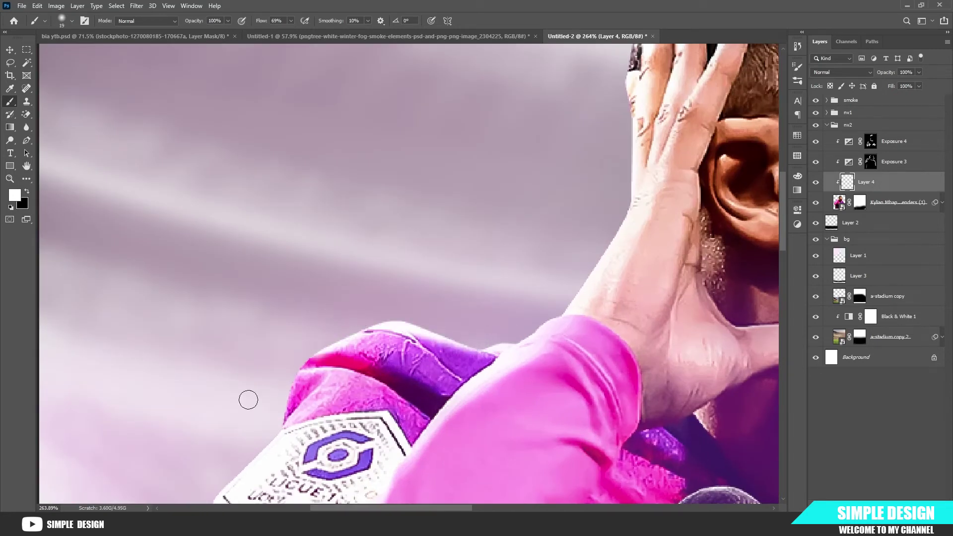
scroll(283, 393, "down", 2)
scroll(403, 293, "up", 2)
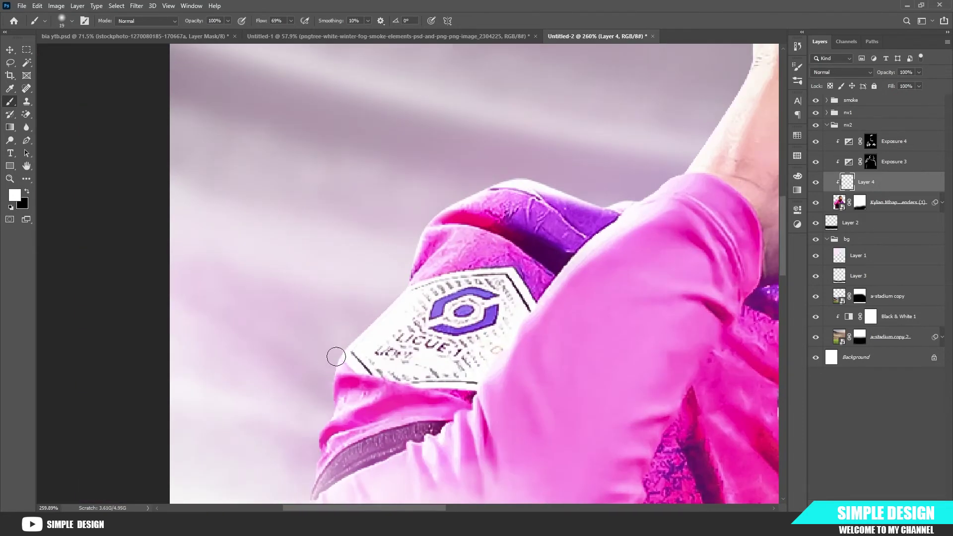
scroll(308, 463, "down", 6)
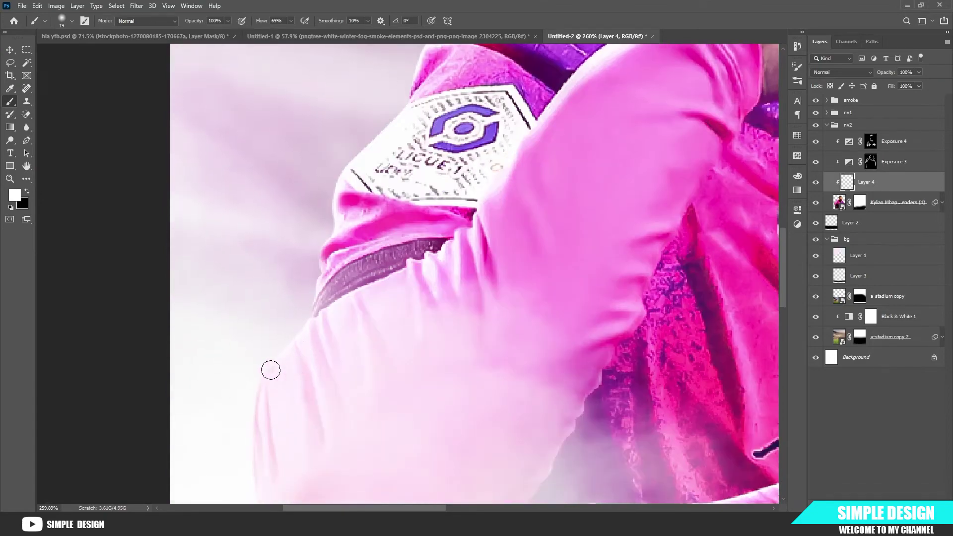
scroll(271, 370, "down", 4)
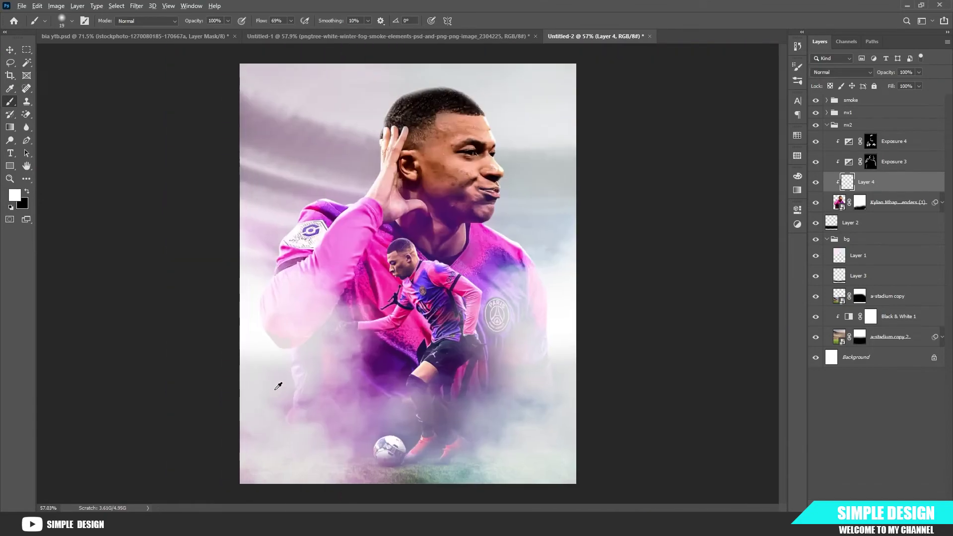
- Extend the white rim highlight on Layer 4 down both outer sides of the large player's torso and lowered arm
scroll(278, 386, "up", 3)
left_click_drag(299, 334, 312, 423)
scroll(236, 352, "down", 2)
scroll(679, 233, "up", 2)
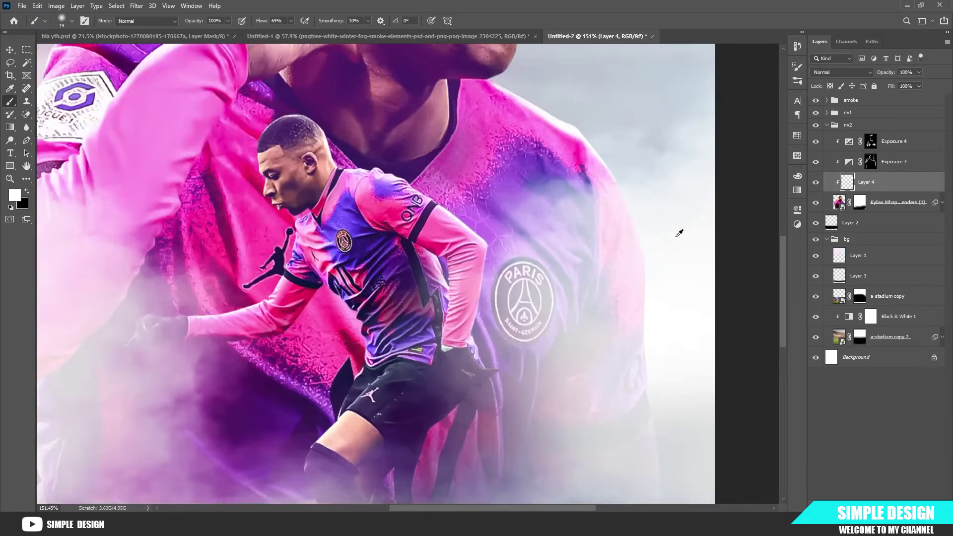
scroll(680, 233, "up", 2)
scroll(629, 258, "down", 2)
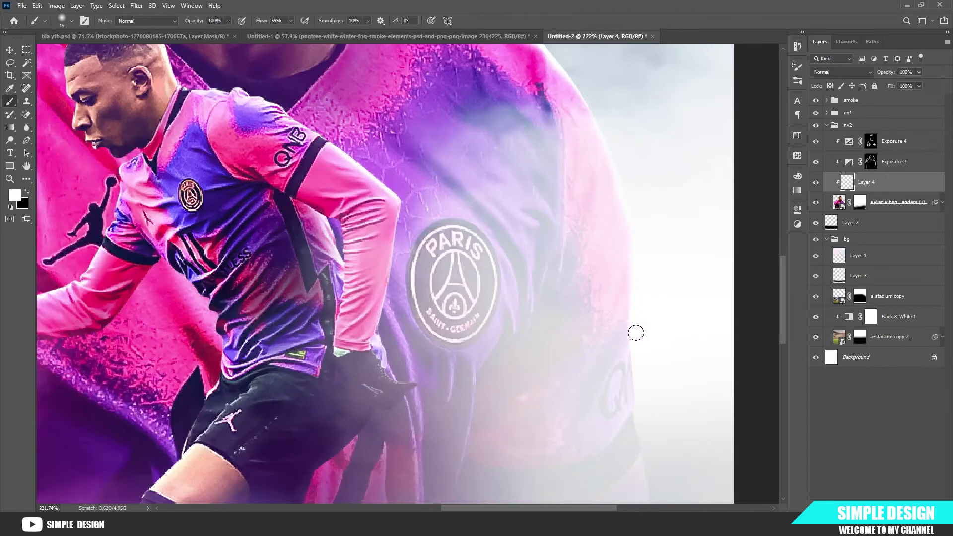
scroll(636, 332, "down", 5)
scroll(411, 87, "down", 1)
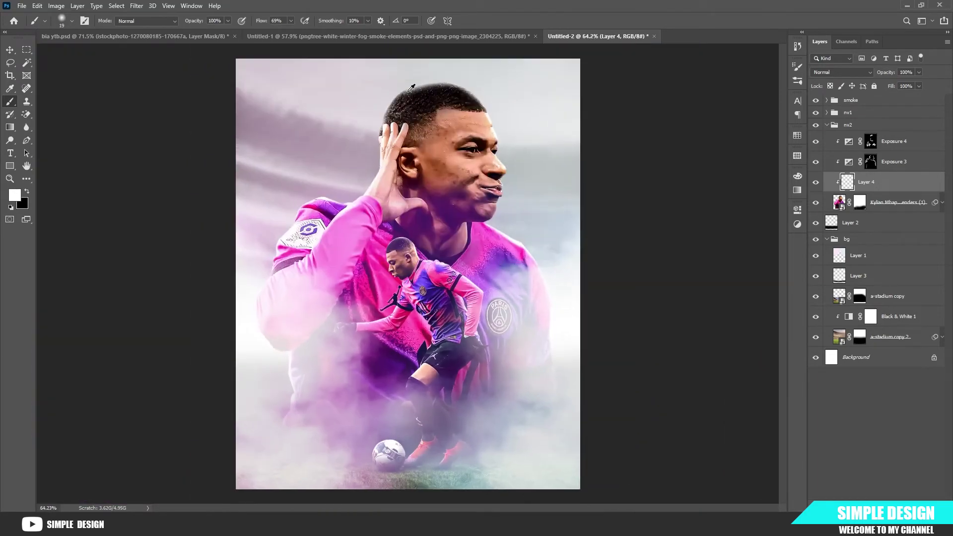
scroll(377, 345, "up", 3)
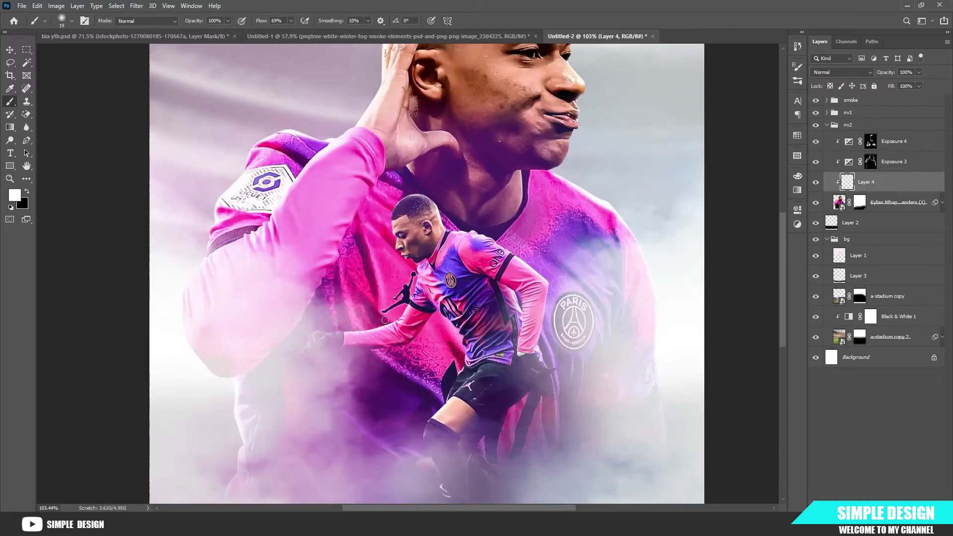
- Collapse the nv2 group, expand nv1, and add a new empty layer clipped directly above the small player
left_click(826, 125)
left_click(826, 113)
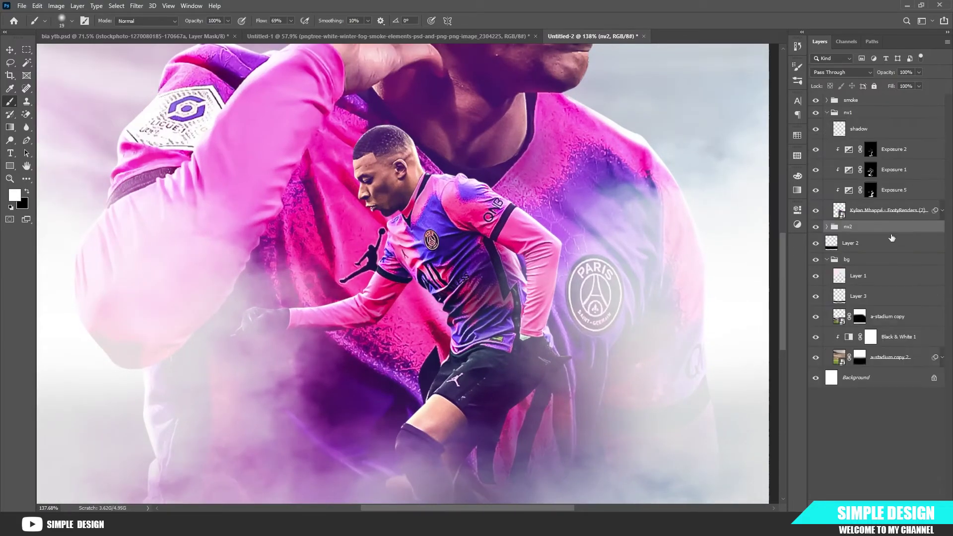
left_click(889, 214)
scroll(528, 231, "up", 4)
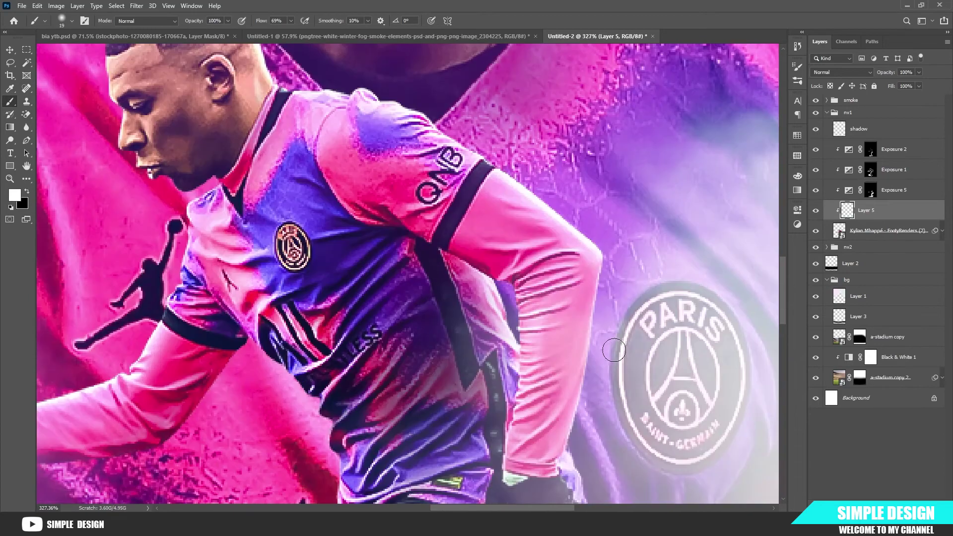
- Paint a soft white rim highlight on Layer 5 along the outer edge of the small player's bent sleeve with an 11 px brush
right_click(600, 368, "alt")
scroll(598, 360, "up", 2)
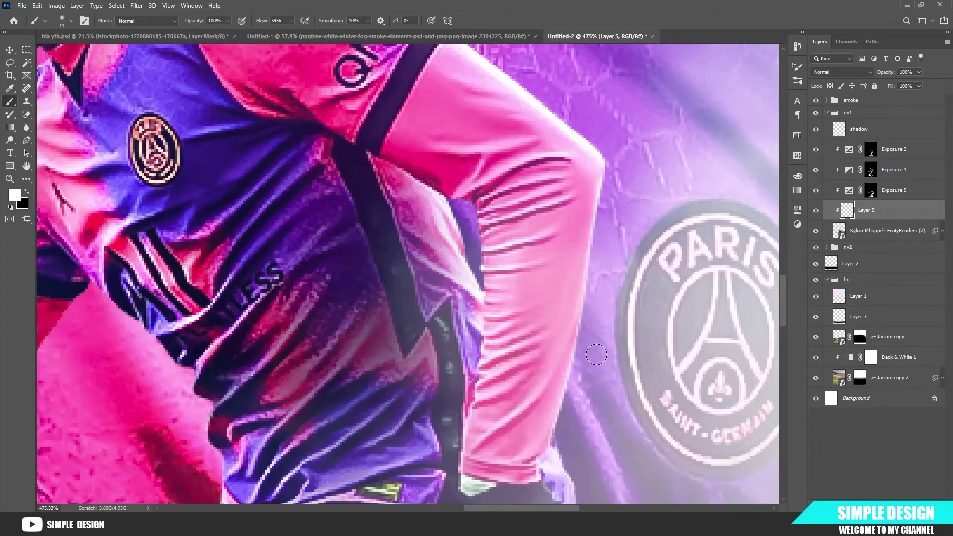
left_click_drag(545, 454, 585, 320)
scroll(587, 386, "down", 2)
mouse_move(541, 375)
left_mouse_down()
mouse_move(553, 394)
mouse_move(572, 425)
left_mouse_up()
scroll(640, 368, "down", 5)
scroll(320, 387, "up", 5)
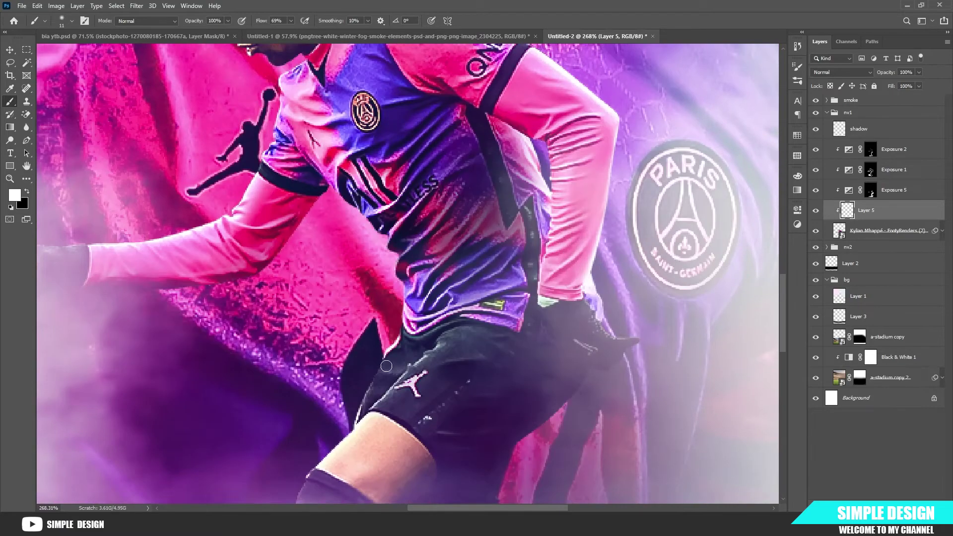
- Brush white edge light on Layer 5 down the front of the small player's shorts, thigh and knee sock
left_click_drag(391, 359, 286, 469)
scroll(368, 362, "down", 2)
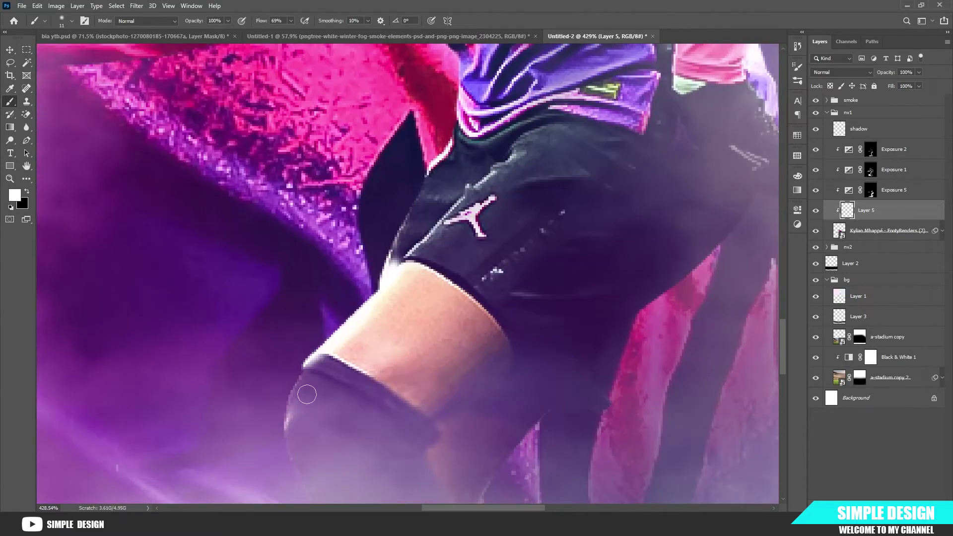
left_click_drag(309, 366, 292, 477)
scroll(292, 477, "down", 5)
scroll(350, 317, "up", 3)
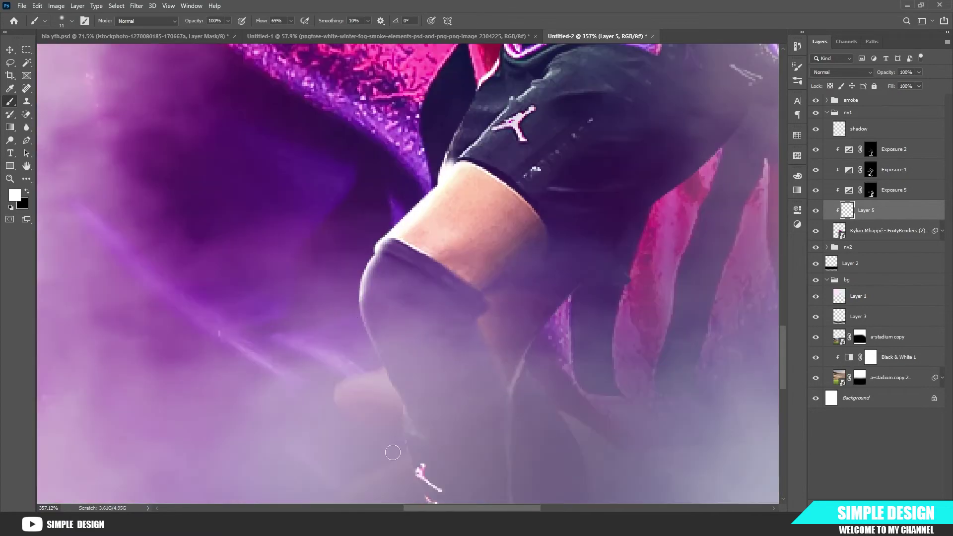
- Brush a white rim highlight on Layer 5 over the upper edge of the football
scroll(410, 470, "down", 1)
scroll(370, 440, "up", 3)
left_click_drag(325, 396, 450, 400)
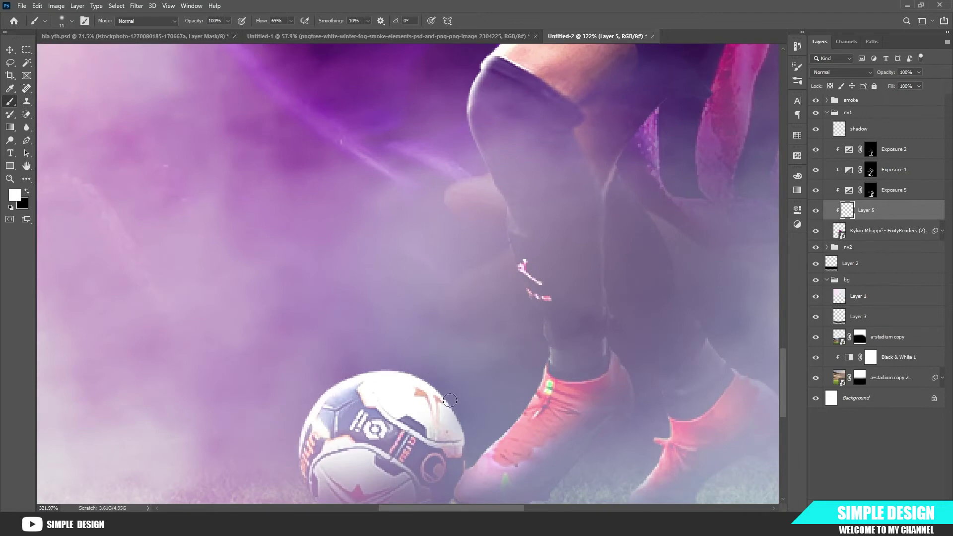
scroll(531, 399, "up", 3)
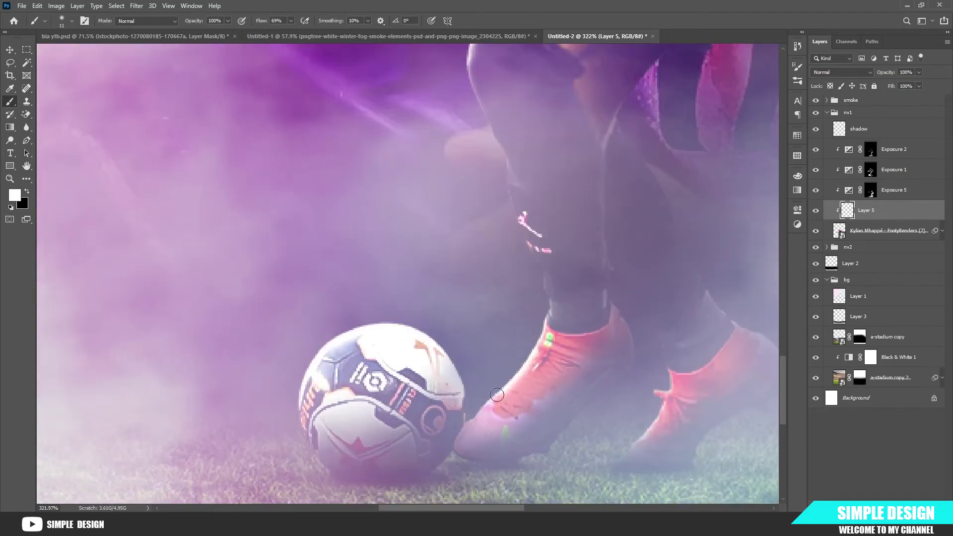
scroll(566, 445, "down", 10)
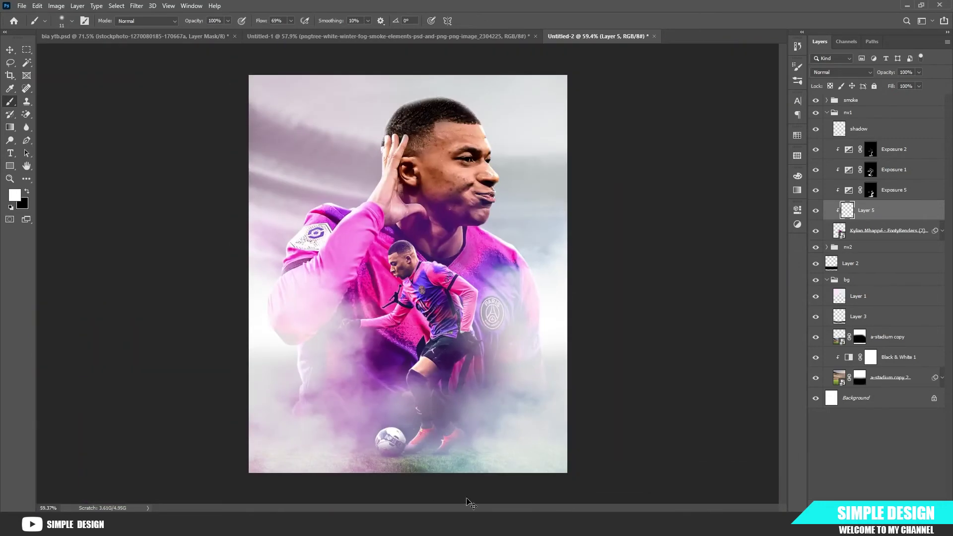
- Paint white rim light on Layer 5 along the small player's chest, short sleeve and extended forearm
scroll(400, 301, "up", 10)
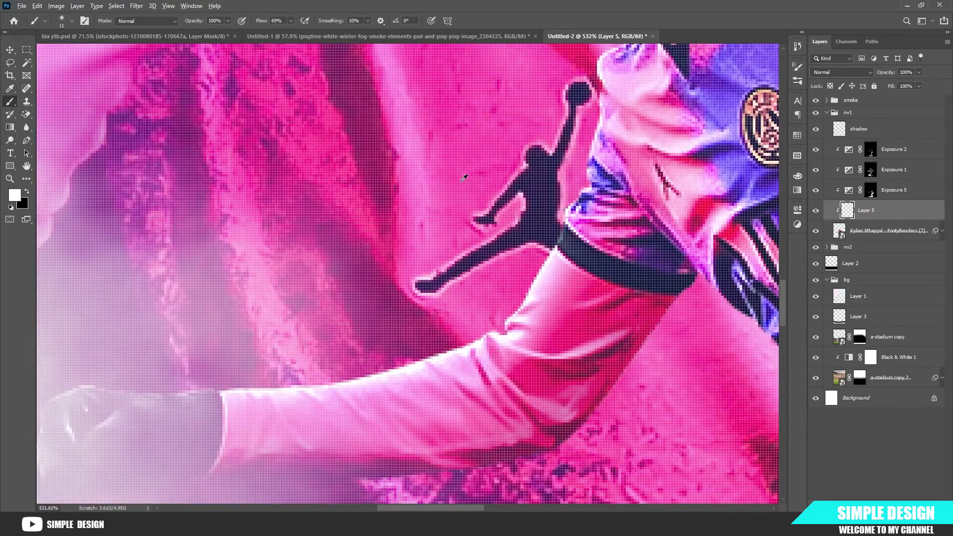
scroll(464, 178, "down", 4)
scroll(460, 185, "up", 3)
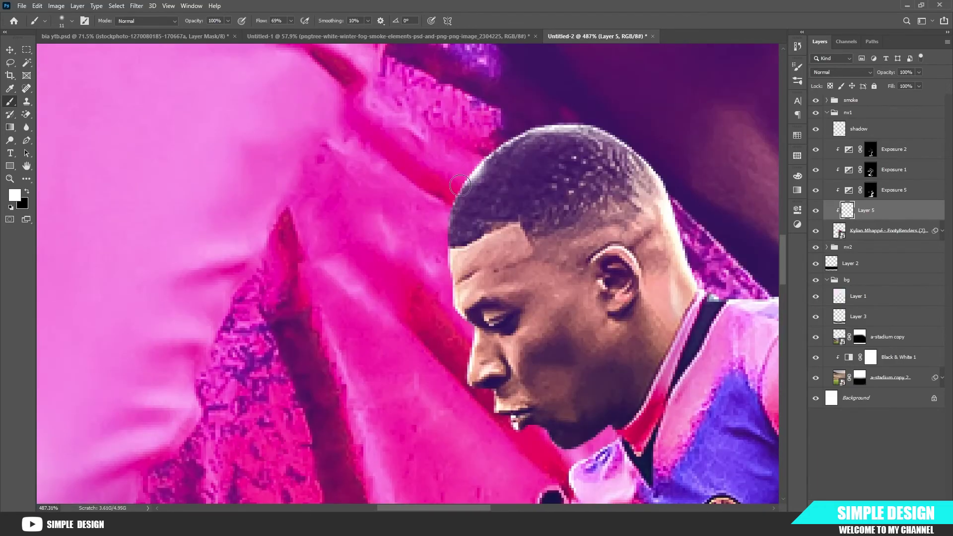
scroll(454, 209, "down", 1)
scroll(476, 317, "down", 1)
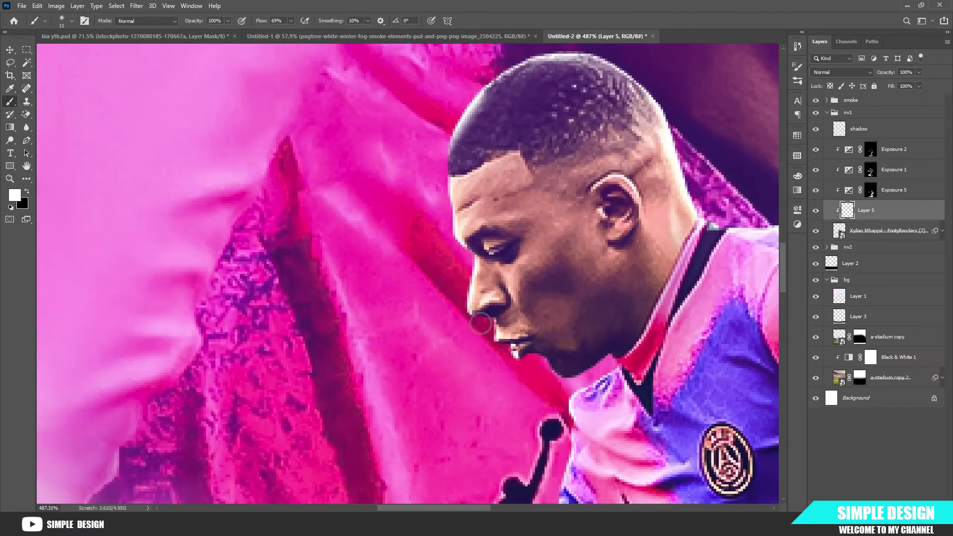
scroll(480, 324, "down", 3)
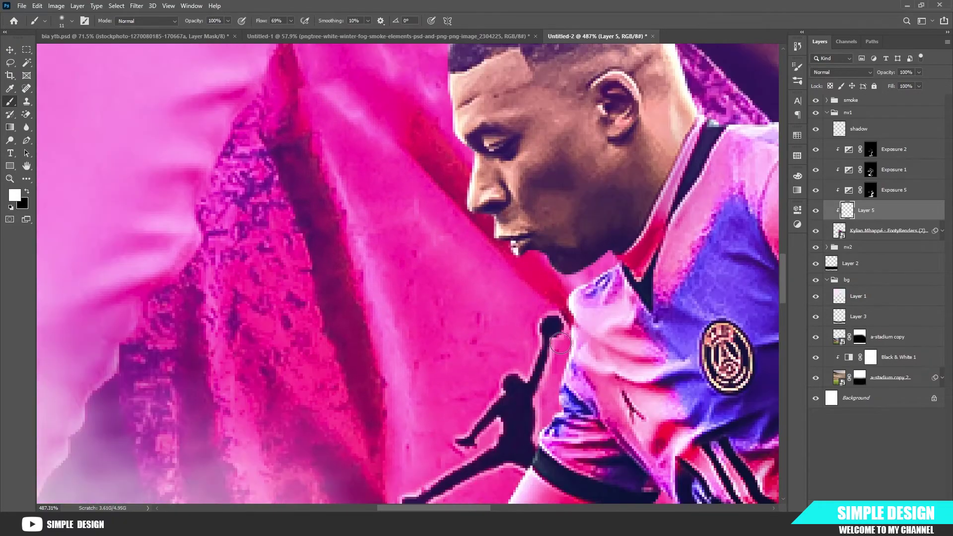
left_click_drag(570, 363, 535, 473)
scroll(527, 387, "down", 3)
left_click_drag(502, 390, 479, 418)
scroll(469, 432, "down", 4)
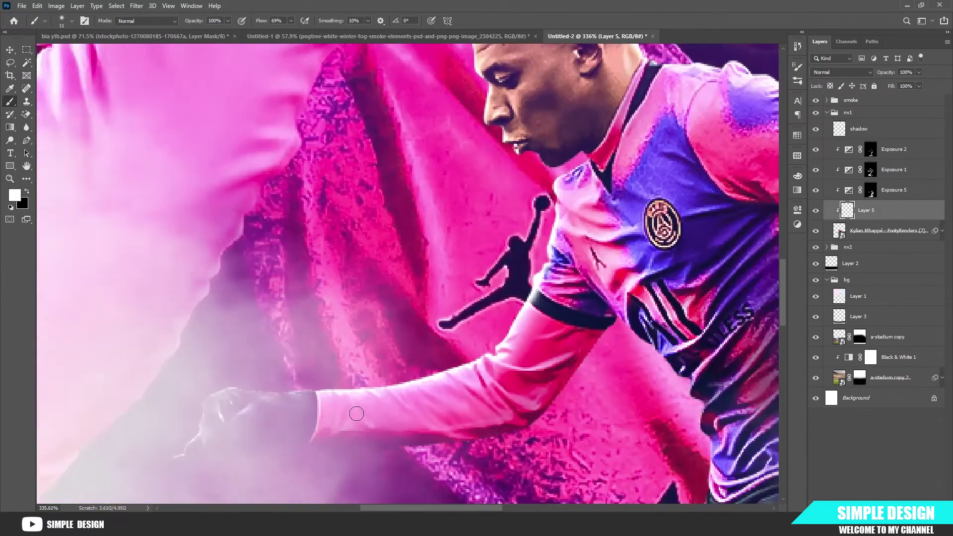
- Brush a white rim highlight on Layer 5 around the small player's gloved, outstretched hand
scroll(272, 406, "up", 4)
mouse_move(218, 375)
left_mouse_down()
mouse_move(318, 375)
mouse_move(428, 355)
mouse_move(298, 376)
mouse_move(219, 375)
left_mouse_up()
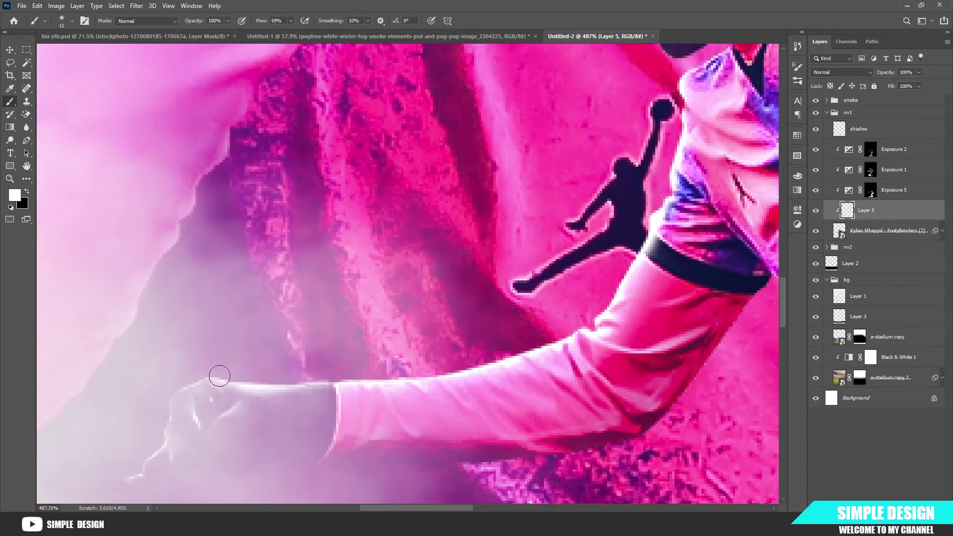
scroll(219, 376, "down", 1)
left_click_drag(205, 330, 166, 386)
scroll(335, 355, "down", 4)
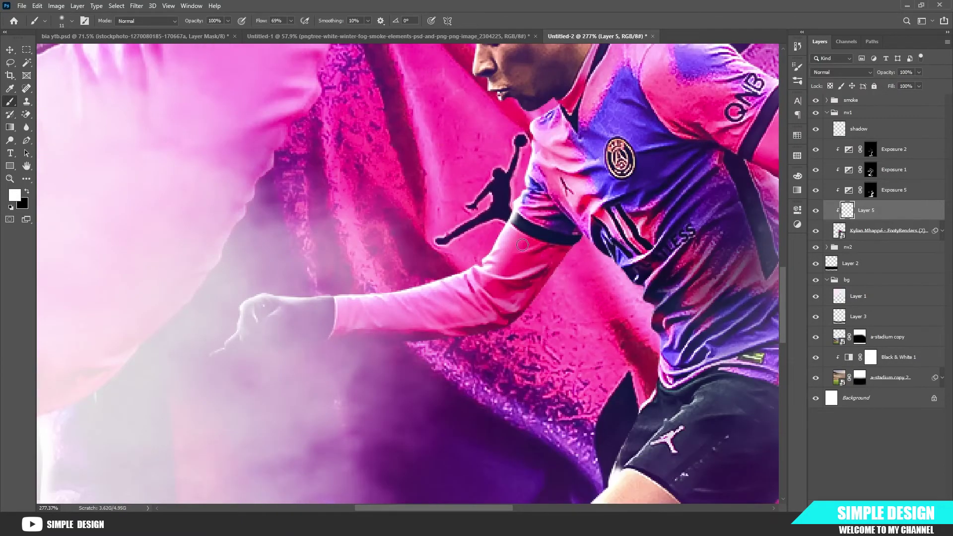
- Refine the white edge light on Layer 5 from the small player's shirt hem down the front edge of the shorts
scroll(510, 344, "down", 4)
scroll(409, 365, "down", 3)
scroll(476, 361, "up", 9)
left_click_drag(550, 274, 516, 344)
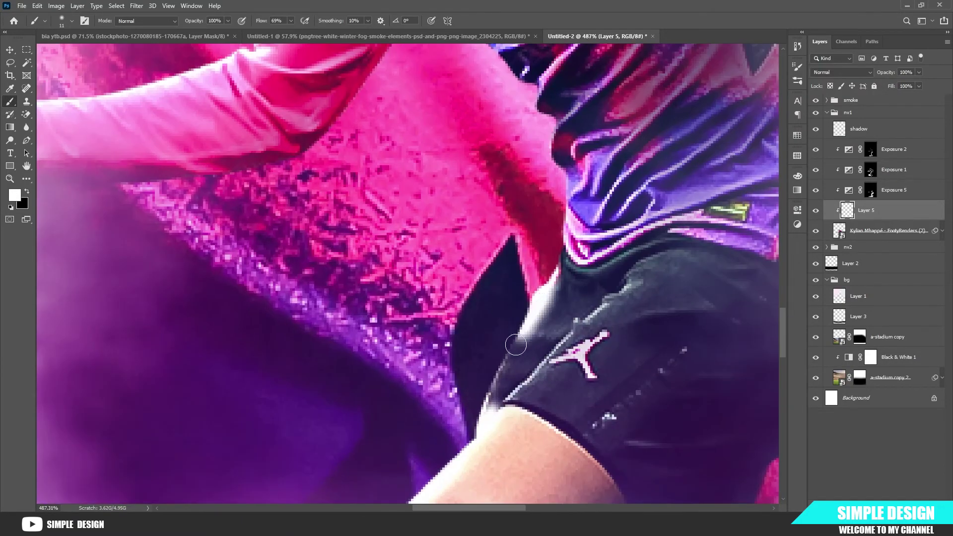
scroll(516, 344, "down", 4)
scroll(527, 326, "up", 5)
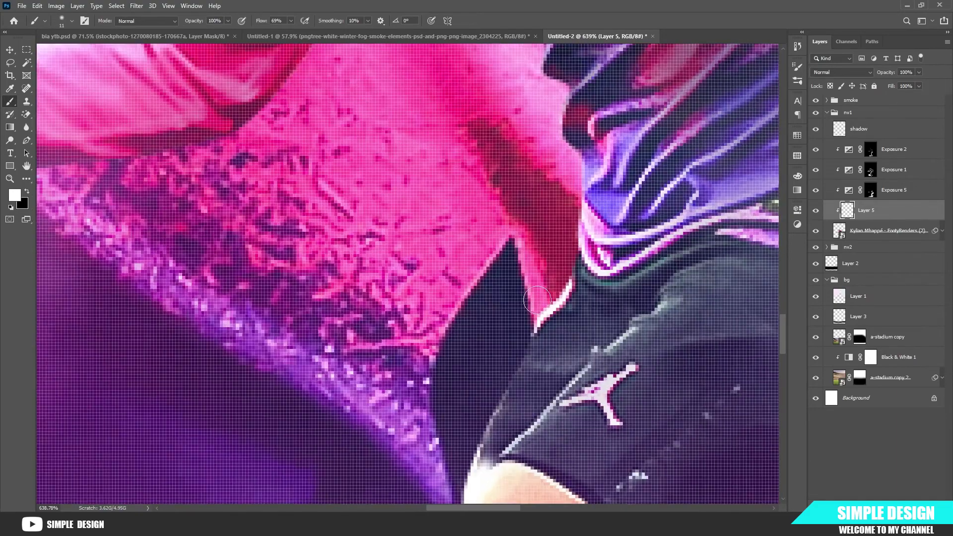
mouse_move(578, 187)
left_mouse_down()
mouse_move(548, 274)
mouse_move(480, 383)
mouse_move(471, 424)
left_mouse_up()
scroll(496, 416, "down", 4)
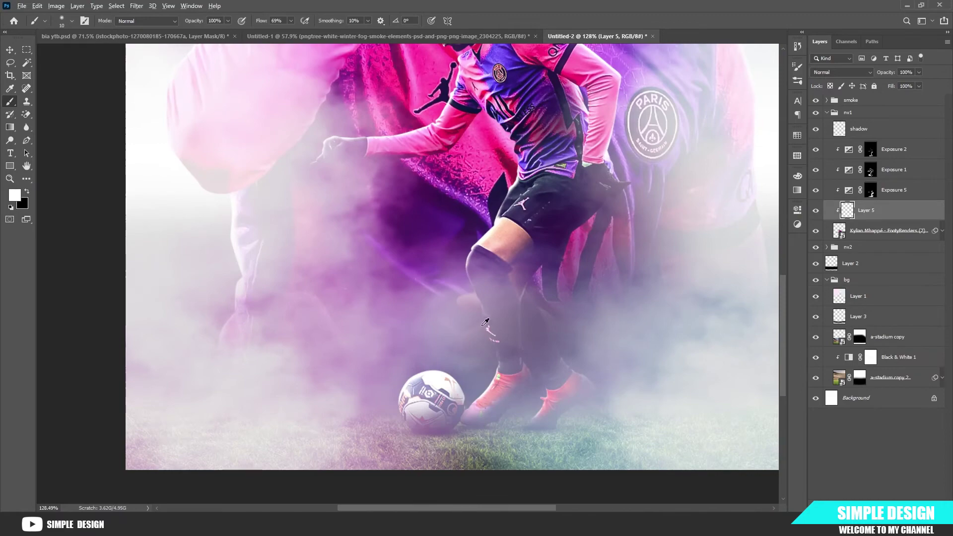
- Examine the rim lighting on both players, close up and across the whole poster
scroll(485, 323, "up", 4)
scroll(494, 363, "down", 1)
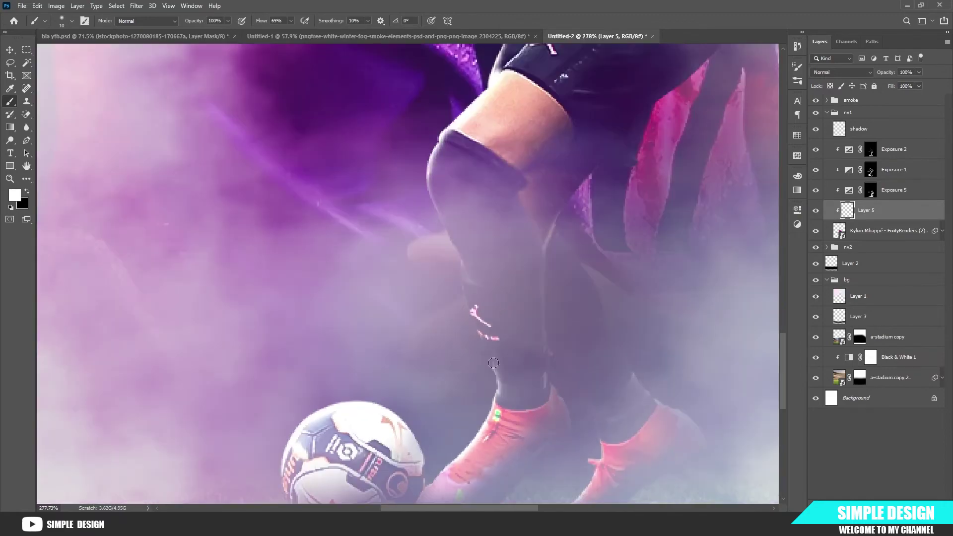
scroll(494, 363, "down", 5)
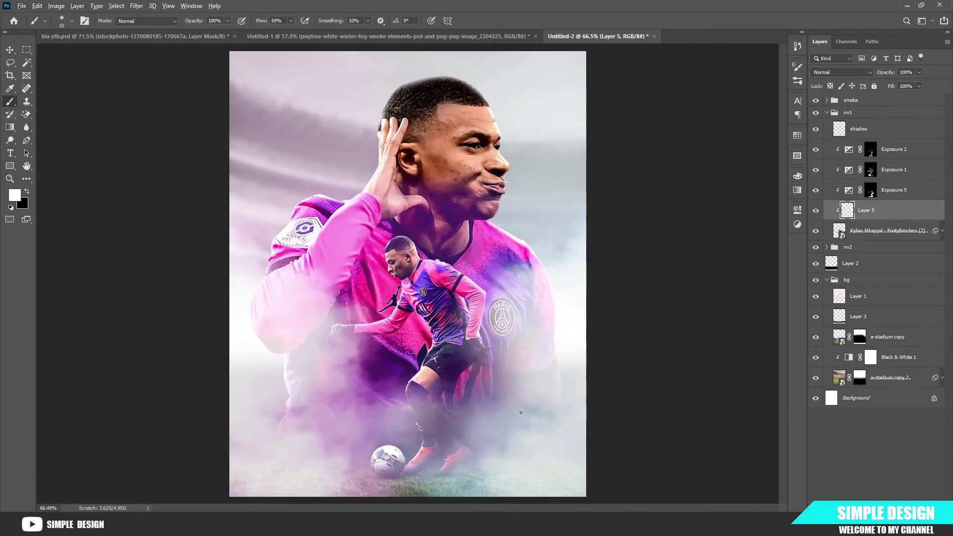
scroll(303, 227, "up", 3)
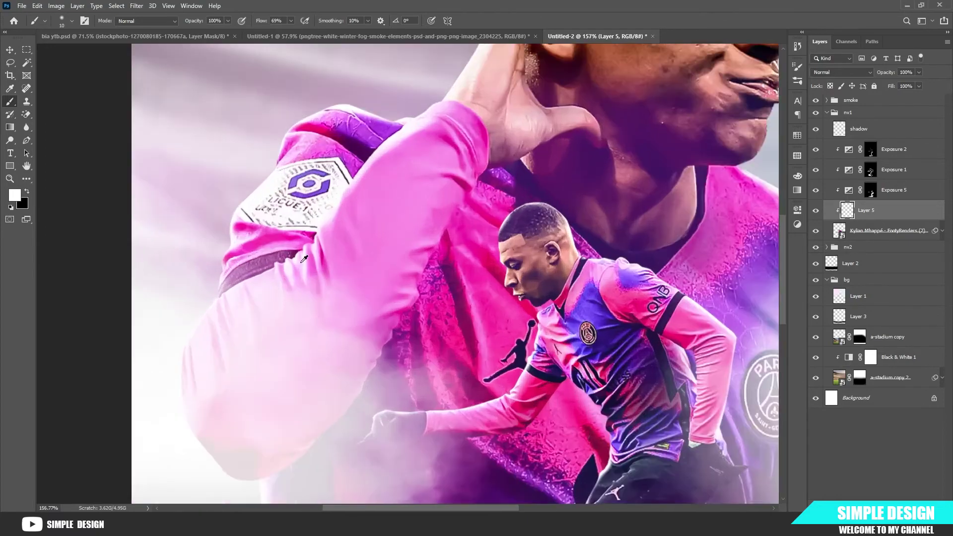
scroll(300, 260, "down", 5)
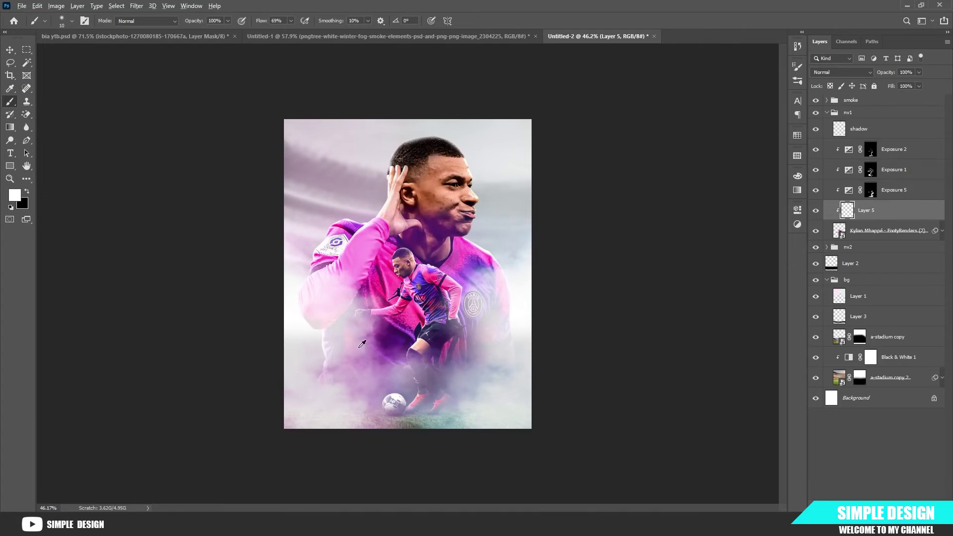
scroll(362, 344, "up", 3)
scroll(362, 343, "down", 2)
scroll(364, 460, "up", 3)
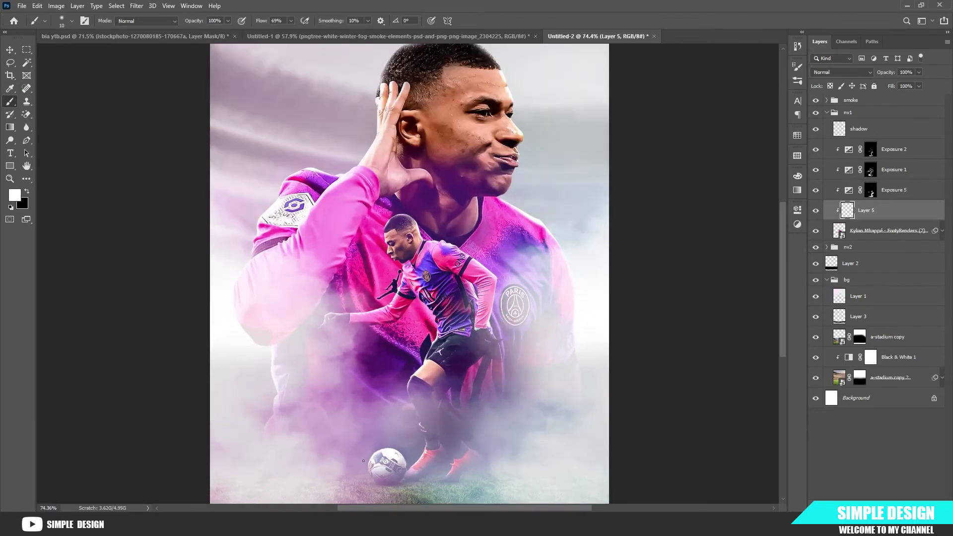
scroll(364, 461, "up", 1)
scroll(742, 274, "down", 2)
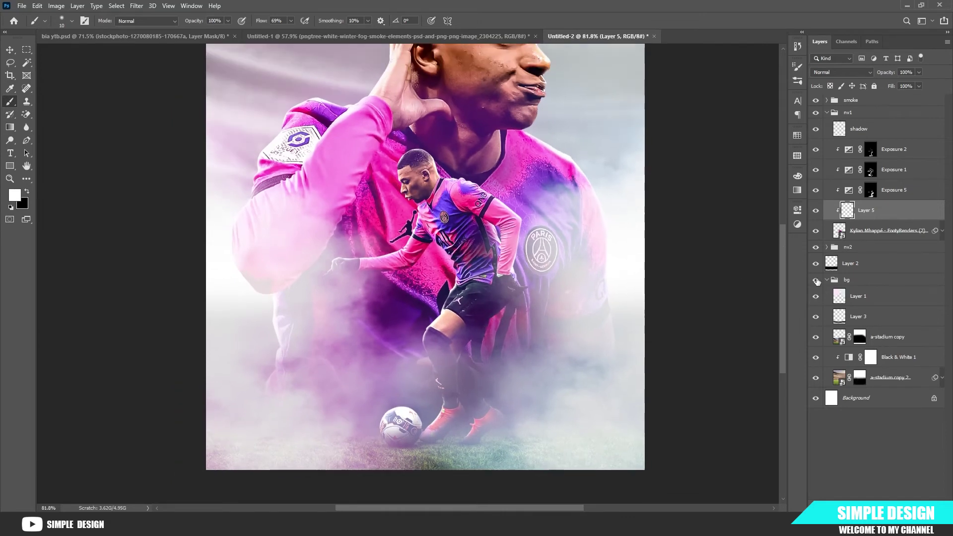
- Compare the poster with the bg group and its tint layer, Layer 1, hidden and shown
left_click(816, 282)
left_click(817, 281)
left_click(817, 282)
left_click(817, 281)
left_click(817, 296)
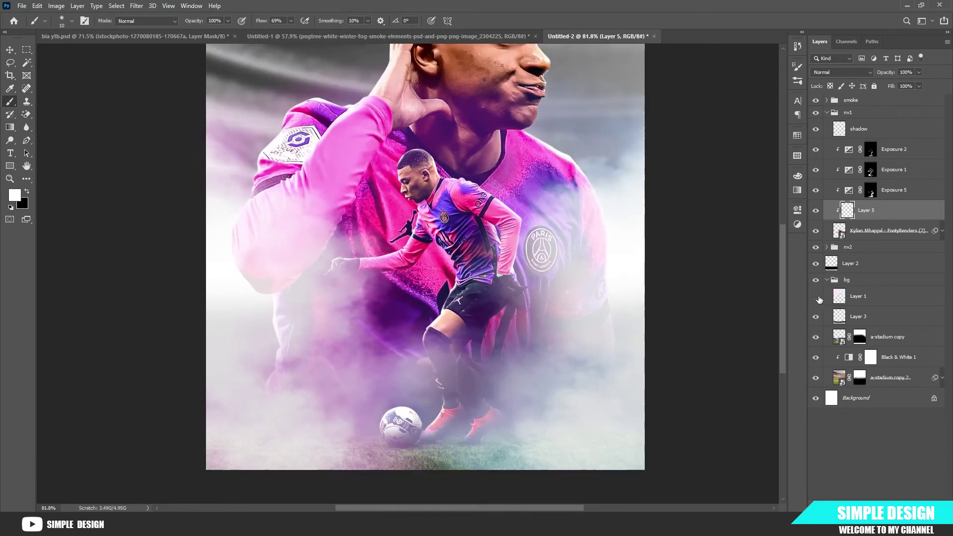
left_click(816, 297)
key("ctrl+0")
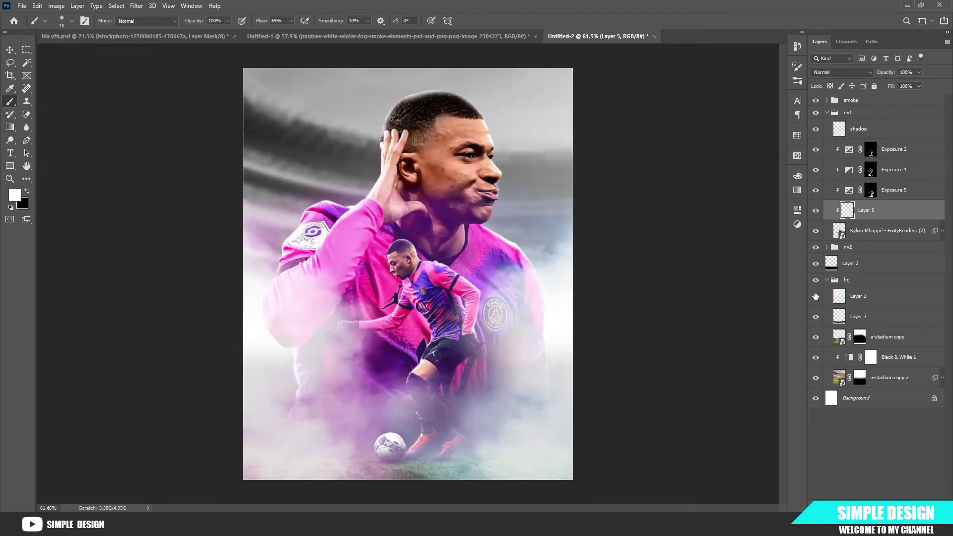
left_click(815, 297)
- Add an Exposure adjustment clipped to the a-stadium copy layer and lower its exposure to darken the grass
scroll(390, 409, "up", 4)
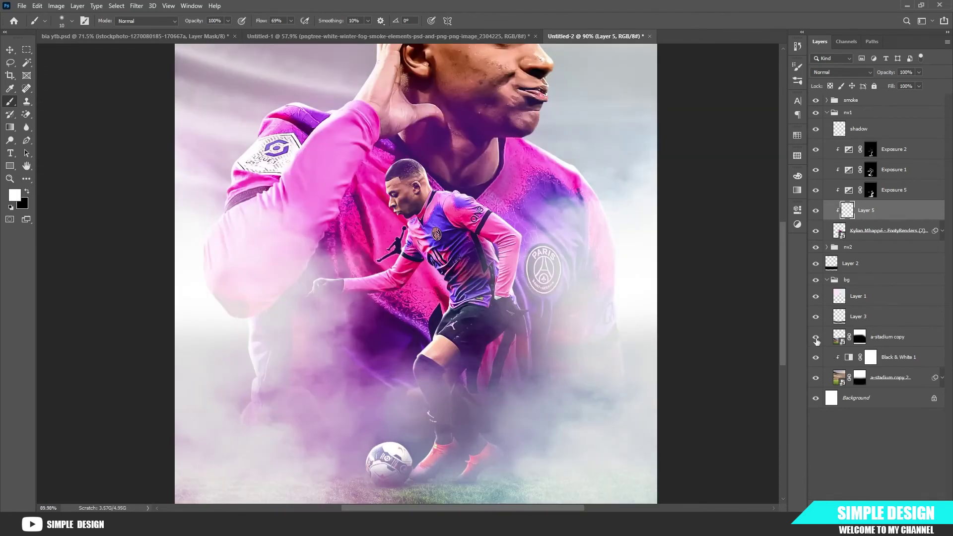
left_click(884, 342)
left_click(894, 505)
left_click(897, 388)
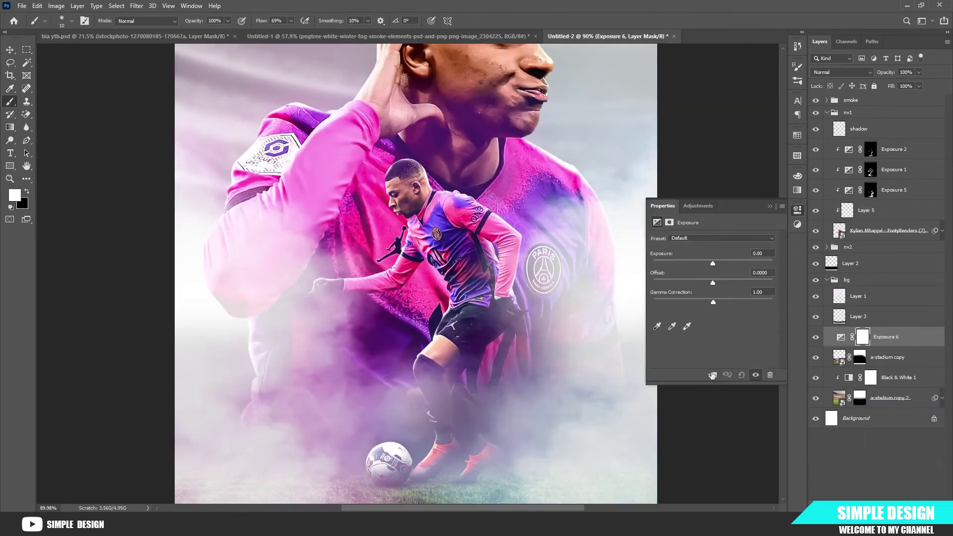
left_click(712, 375)
left_click_drag(712, 262, 680, 261)
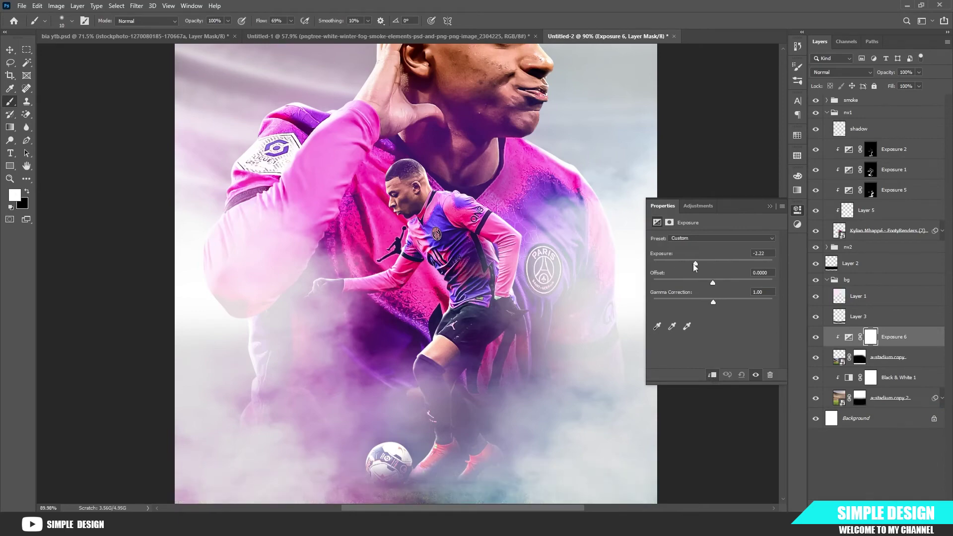
left_click(770, 206)
scroll(521, 430, "down", 1)
scroll(434, 404, "up", 6)
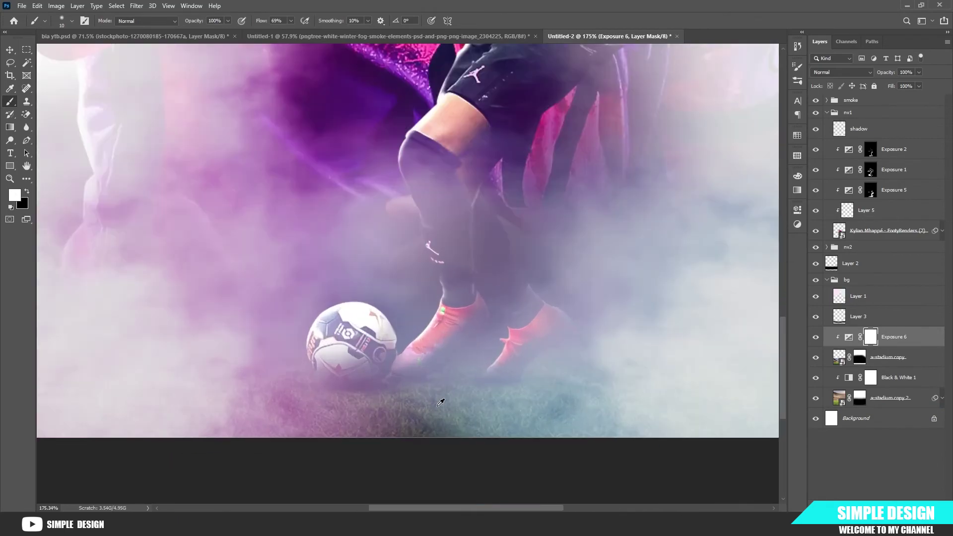
scroll(463, 434, "down", 10)
scroll(463, 434, "up", 3)
- Add a new layer clipped directly above a-stadium copy and brush black across the grass with a 364 px soft brush
left_click(915, 362)
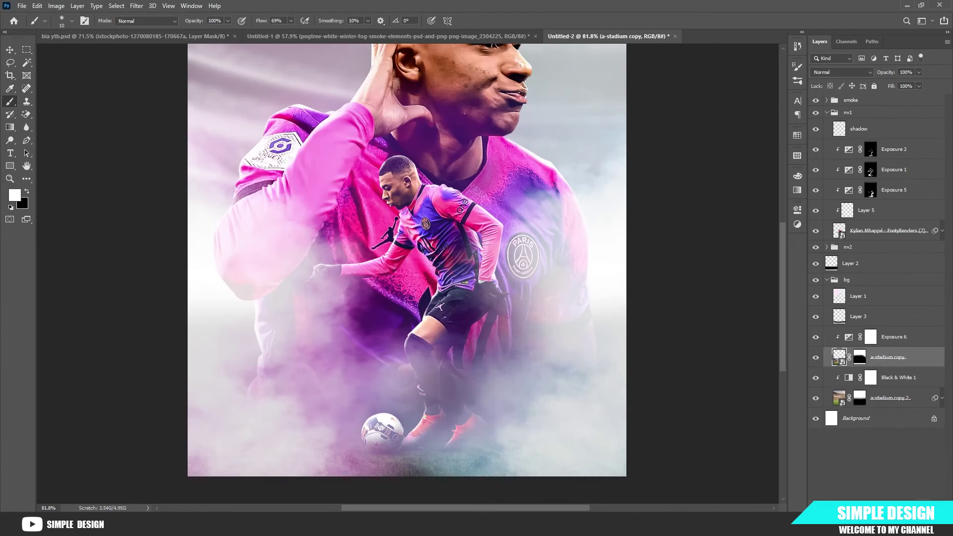
key("ctrl+shift+alt+n")
key("ctrl+alt+g")
left_click_drag(500, 438, 523, 437)
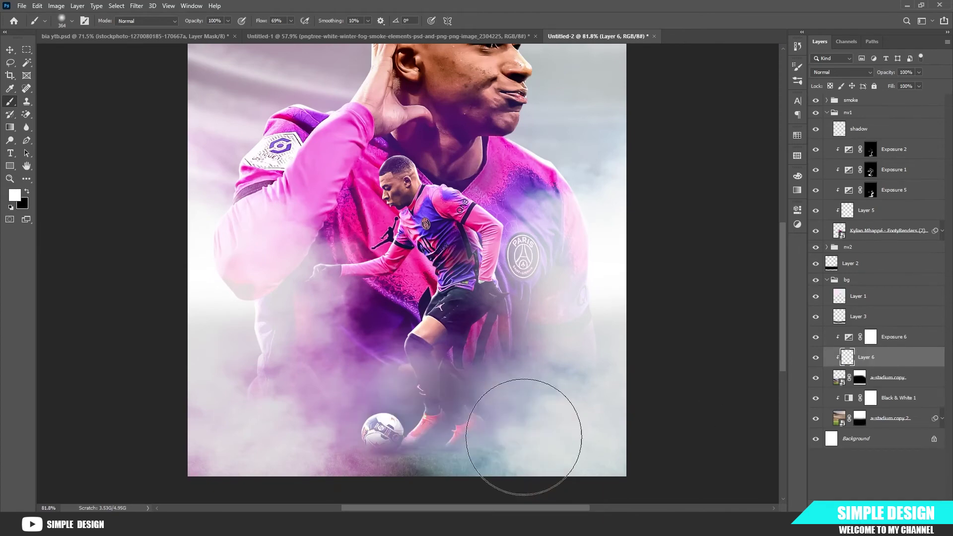
scroll(530, 442, "down", 1)
key("x")
mouse_move(629, 432)
left_mouse_down()
mouse_move(511, 456)
mouse_move(181, 450)
left_mouse_up()
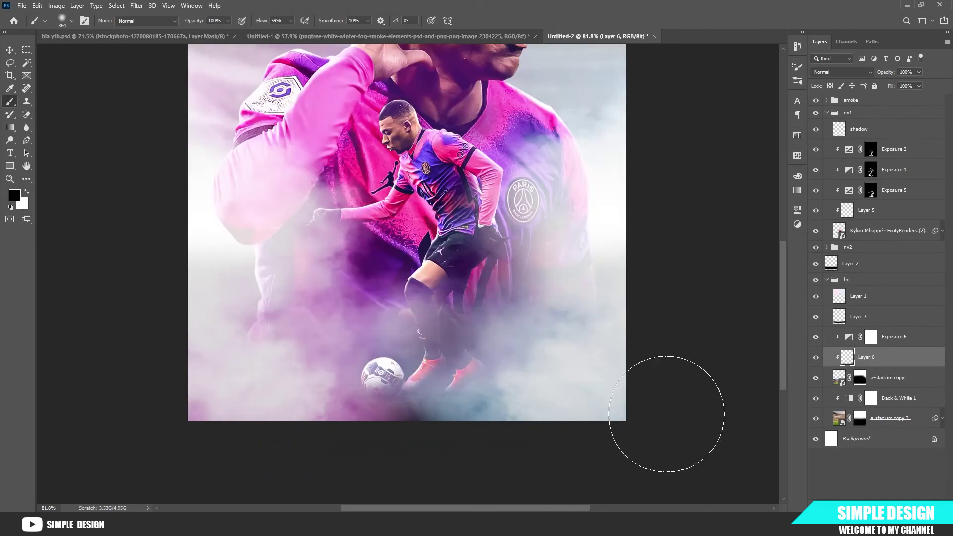
- Reduce the brush size slightly and set its flow to 51% for shading the grass on Layer 6
scroll(541, 438, "down", 4)
scroll(479, 433, "up", 4)
scroll(600, 421, "down", 2)
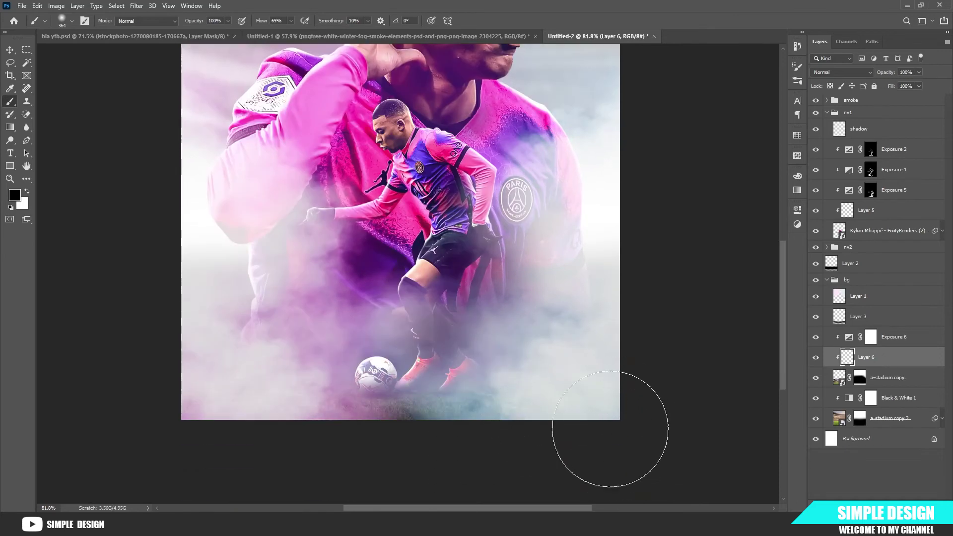
left_click_drag(254, 23, 250, 24)
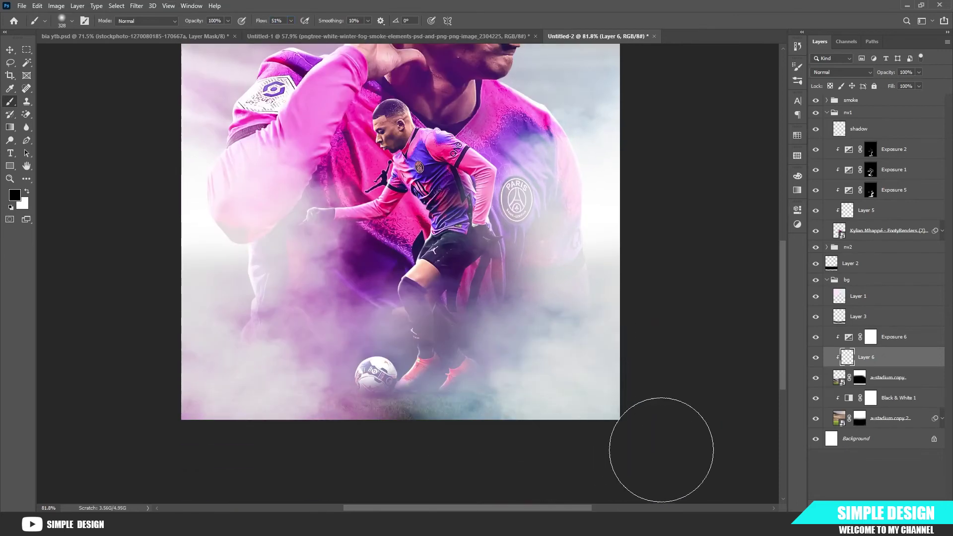
scroll(489, 350, "down", 2)
scroll(414, 349, "up", 1)
scroll(413, 350, "up", 3)
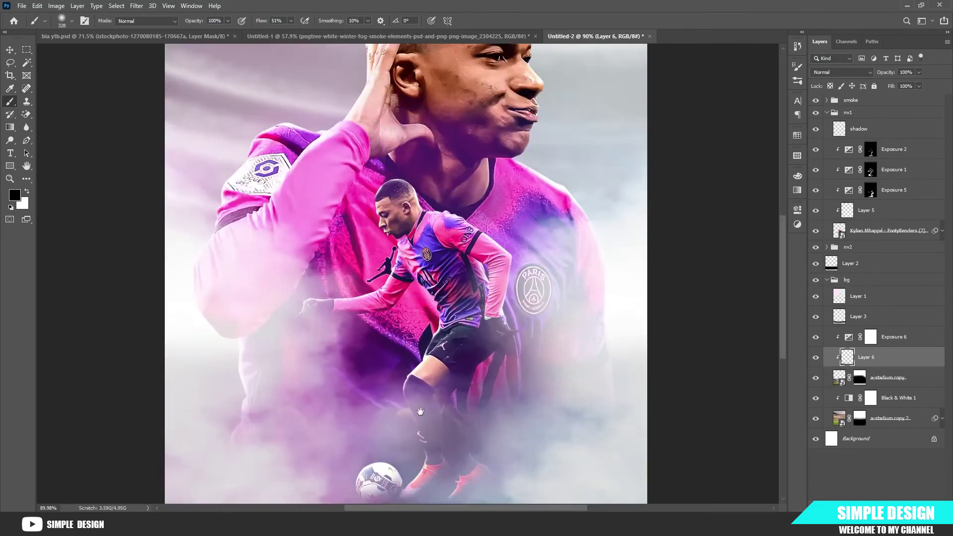
- Collapse the nv1 group and add a new layer at the top of the stack, above the smoke group
scroll(394, 351, "down", 3)
scroll(406, 273, "up", 1)
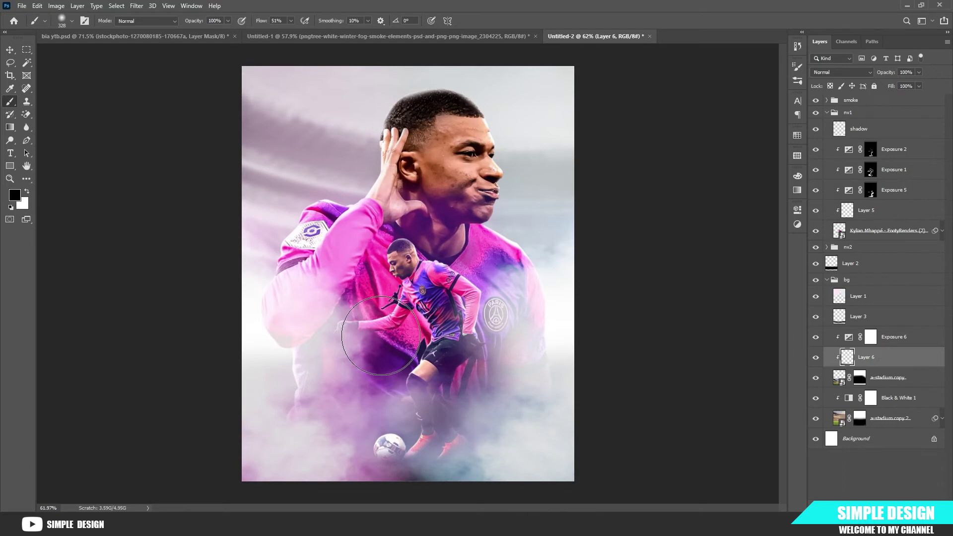
left_click(826, 112)
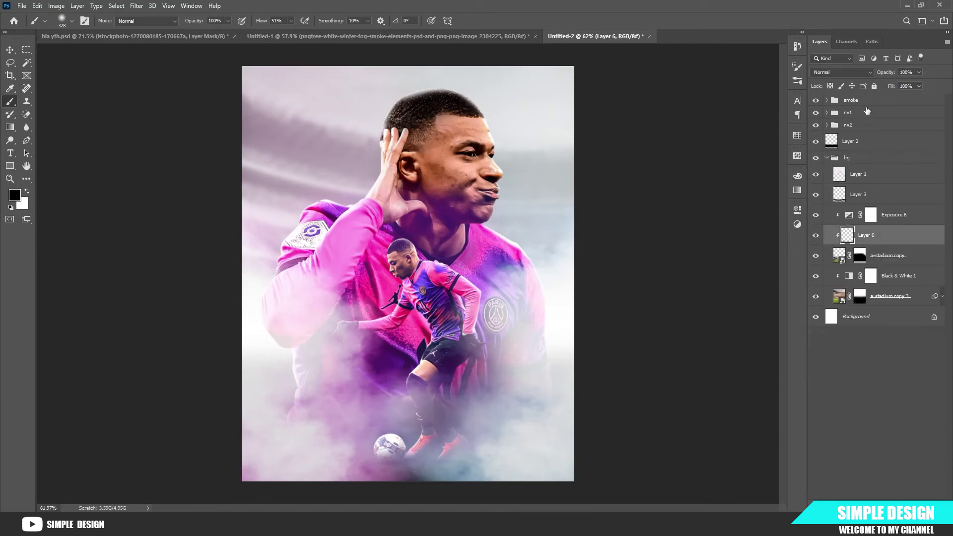
left_click(869, 101)
left_click(926, 505)
scroll(422, 254, "down", 2)
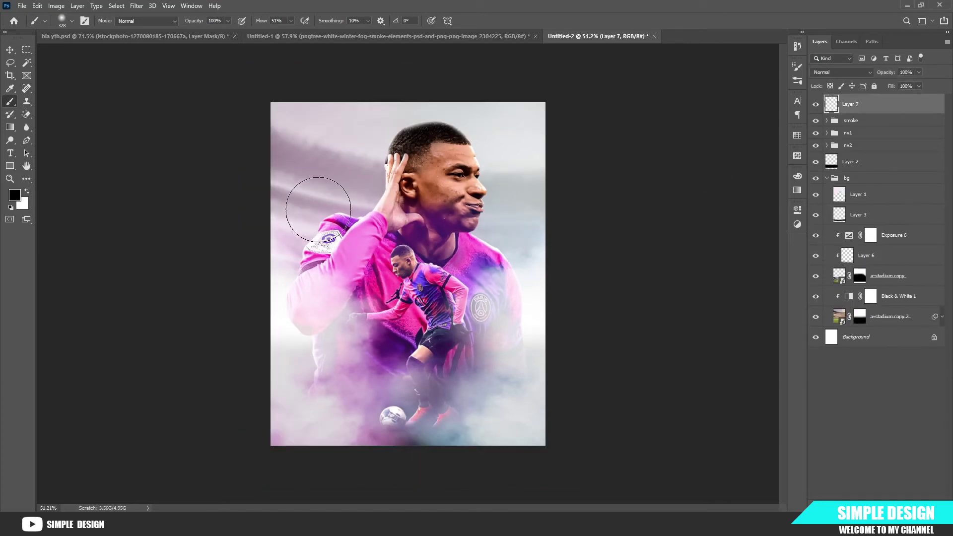
- Brush a soft white glow over the poster's upper-left corner on Layer 7 with a greatly enlarged brush
mouse_move(304, 188)
left_mouse_down()
mouse_move(377, 188)
mouse_move(348, 186)
left_mouse_up()
key("x")
left_click_drag(318, 171, 271, 151)
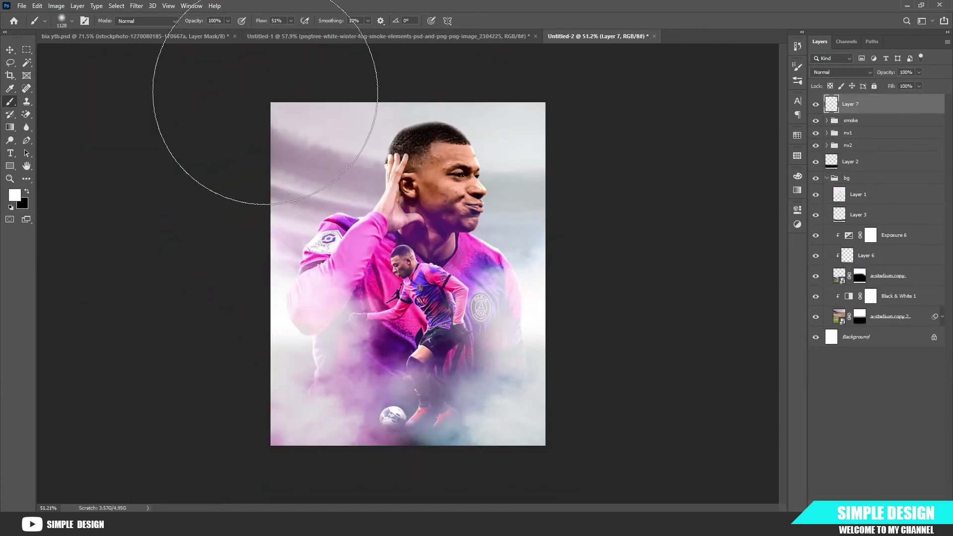
scroll(416, 264, "up", 2)
key("v")
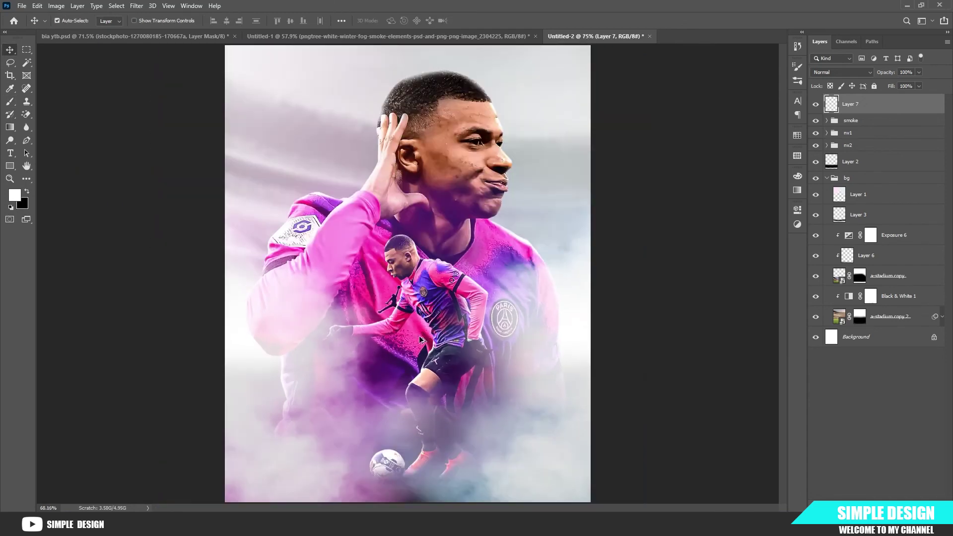
scroll(414, 270, "down", 1)
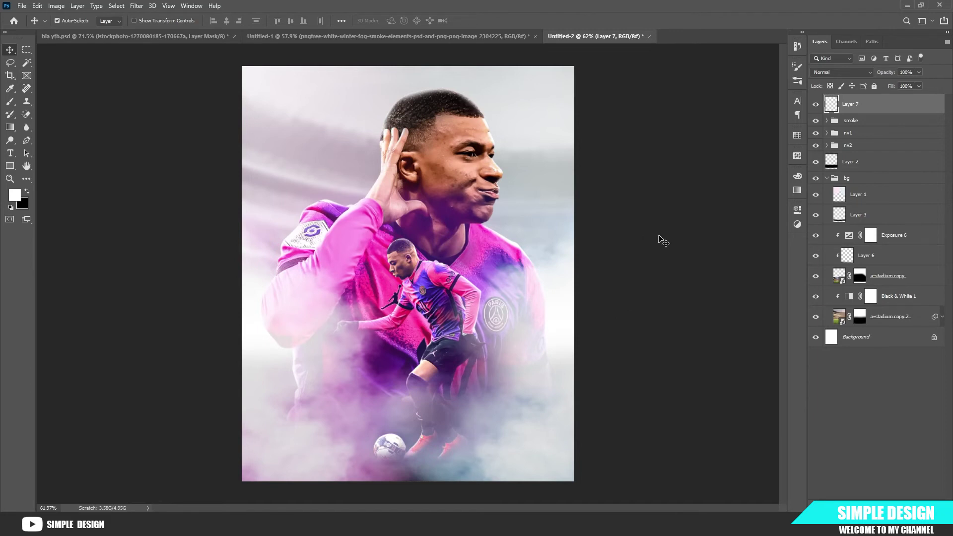
- Add the title MBAPPE in white 18 pt Strong Concrete Bold on the poster
key("t")
left_click(325, 147)
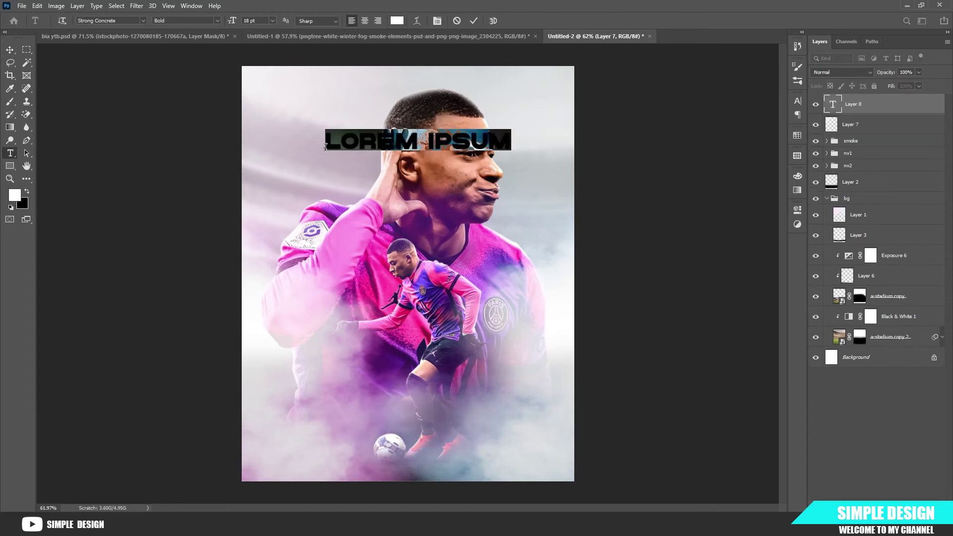
type("MBAPPE")
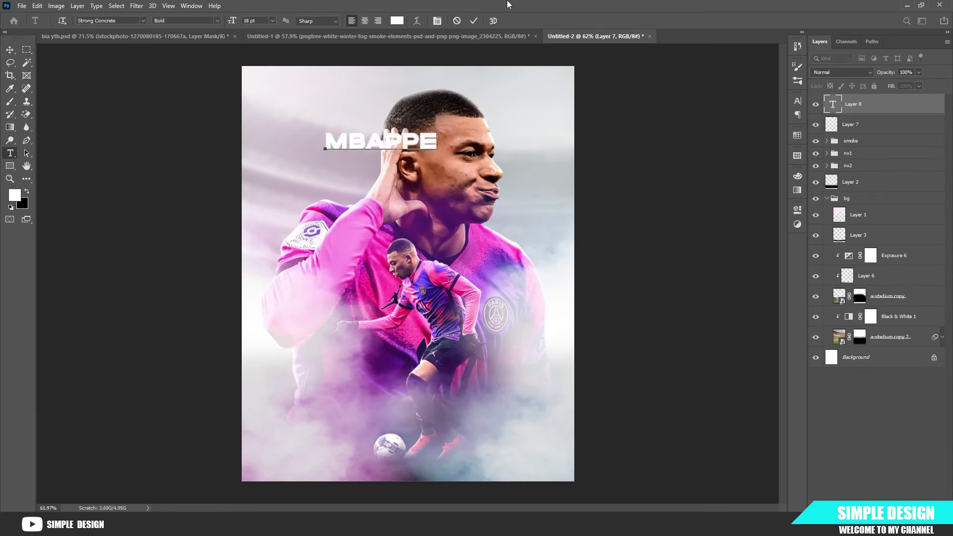
left_click(474, 21)
- Move the MBAPPE title to the bottom of the poster, just below the ball and the small player's feet
key("v")
left_click_drag(381, 143, 419, 465)
scroll(413, 436, "up", 2)
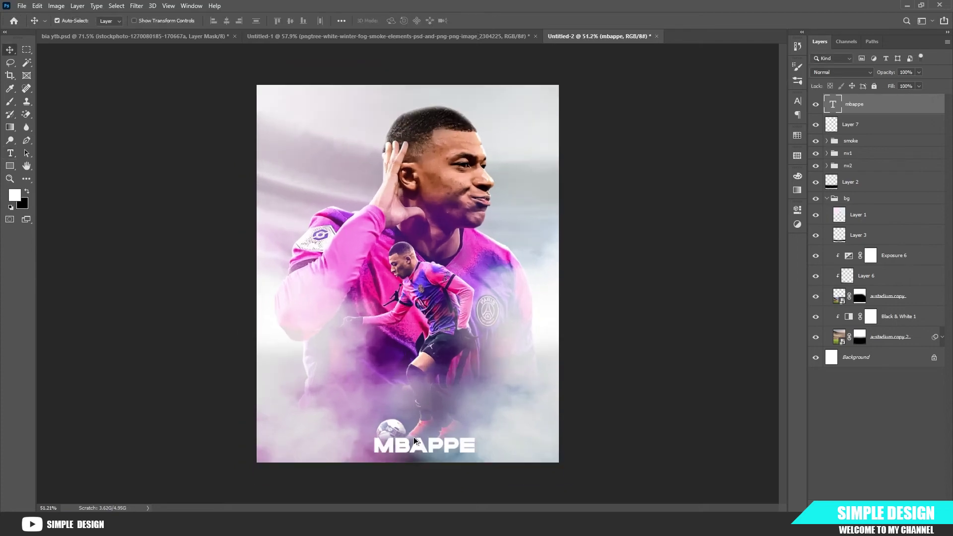
scroll(413, 436, "up", 2)
scroll(413, 432, "down", 4)
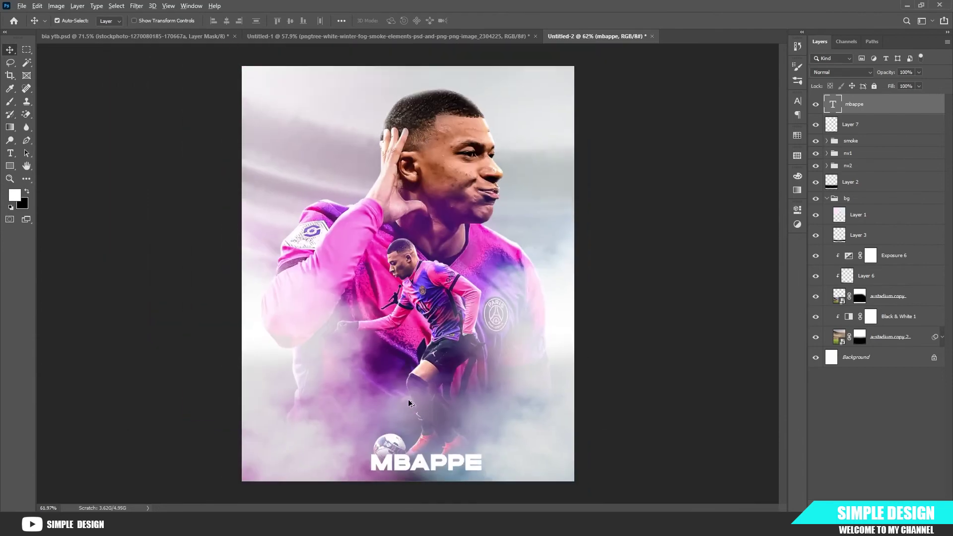
scroll(412, 428, "down", 1)
scroll(412, 144, "up", 2)
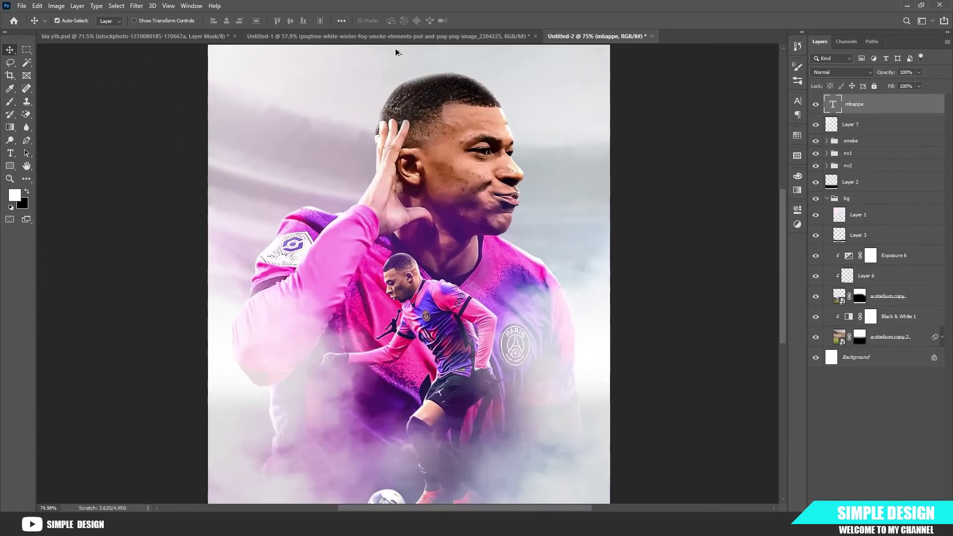
scroll(481, 243, "down", 3)
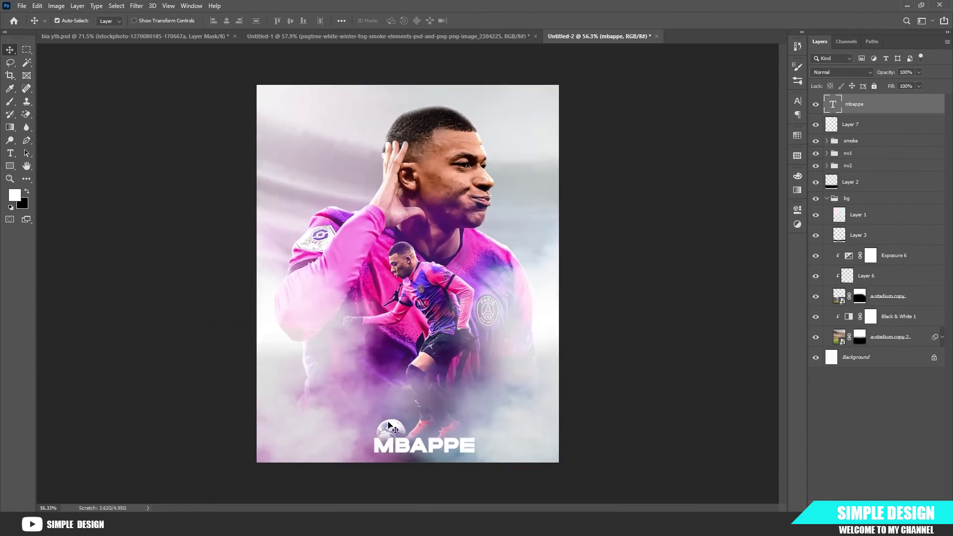
- Centre the MBAPPE title horizontally on the poster by aligning it with the Background layer, and deselect the layers
scroll(389, 425, "up", 2)
left_click(881, 360, "ctrl")
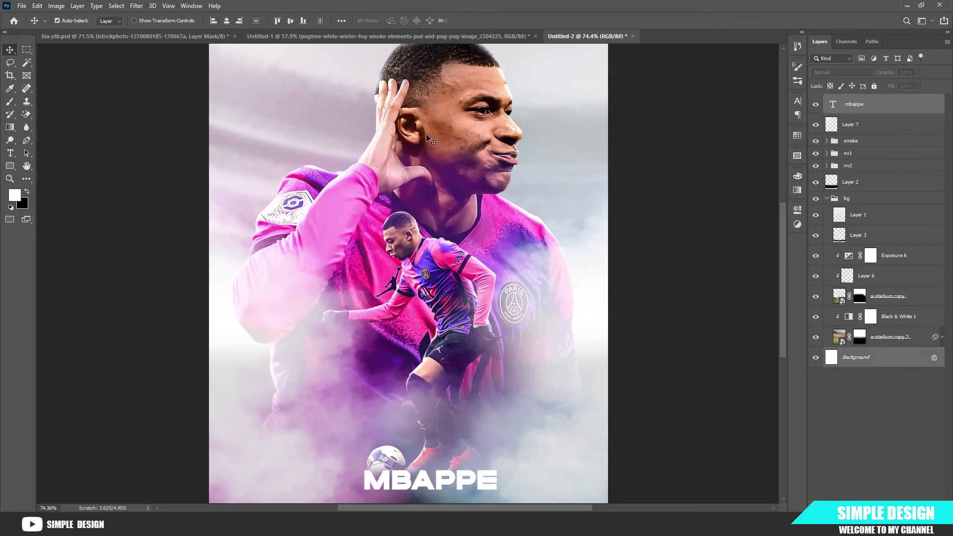
left_click(226, 24)
scroll(510, 336, "down", 3)
left_click(855, 403)
scroll(462, 149, "down", 2)
scroll(457, 137, "up", 2)
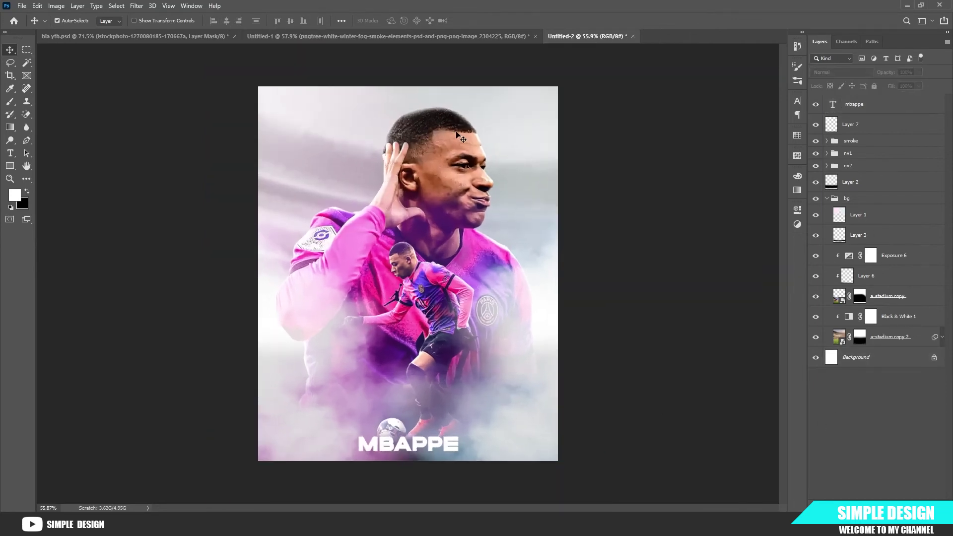
scroll(489, 164, "up", 1)
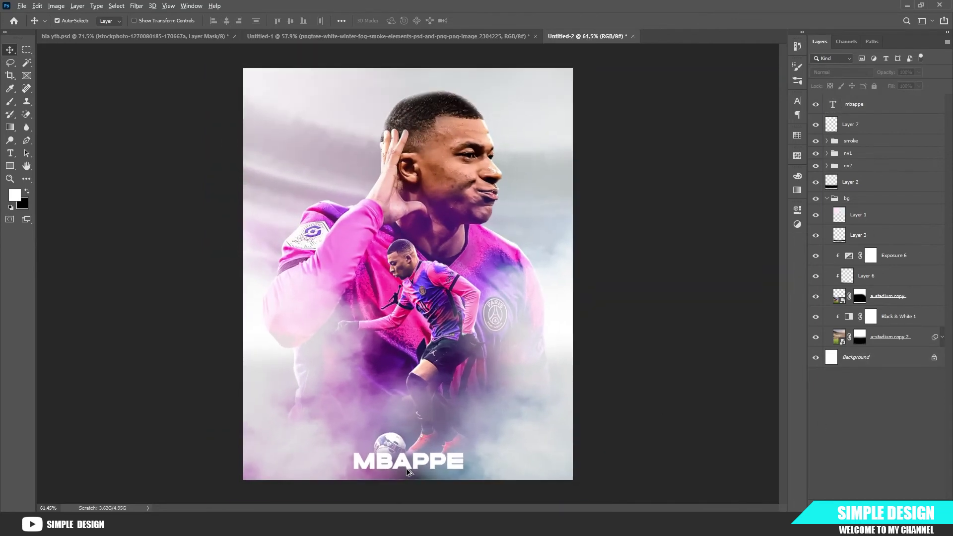
- Select the MBAPPE title layer and compare the poster with Layer 7 hidden and shown
left_click(412, 461)
scroll(416, 451, "up", 3)
scroll(416, 449, "up", 1)
scroll(417, 447, "down", 4)
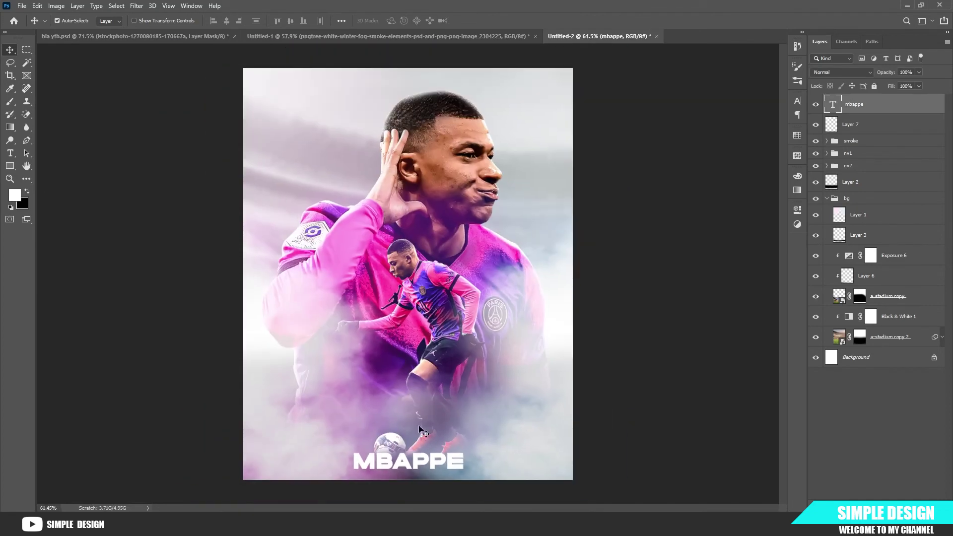
scroll(427, 225, "up", 3)
scroll(427, 225, "down", 3)
scroll(385, 201, "down", 2)
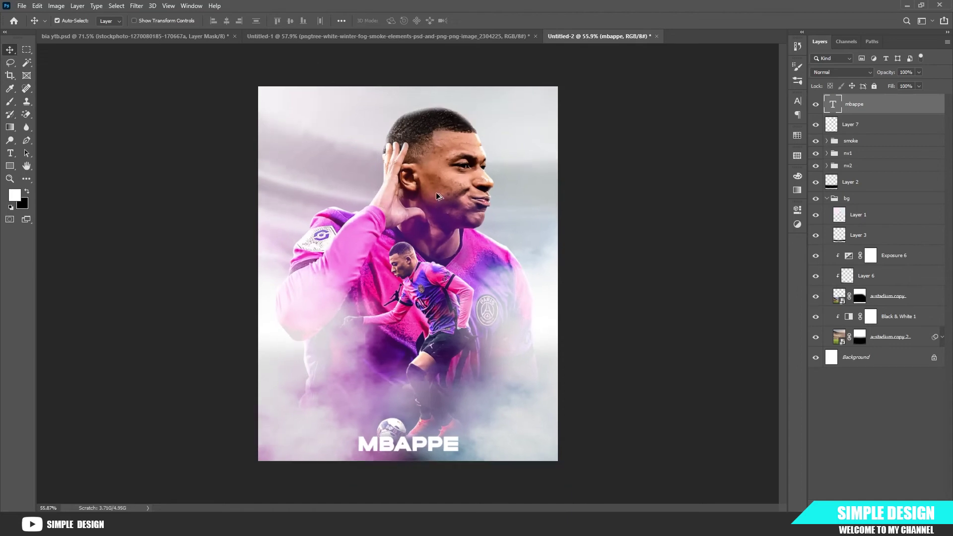
left_click(815, 125)
left_click(815, 125)
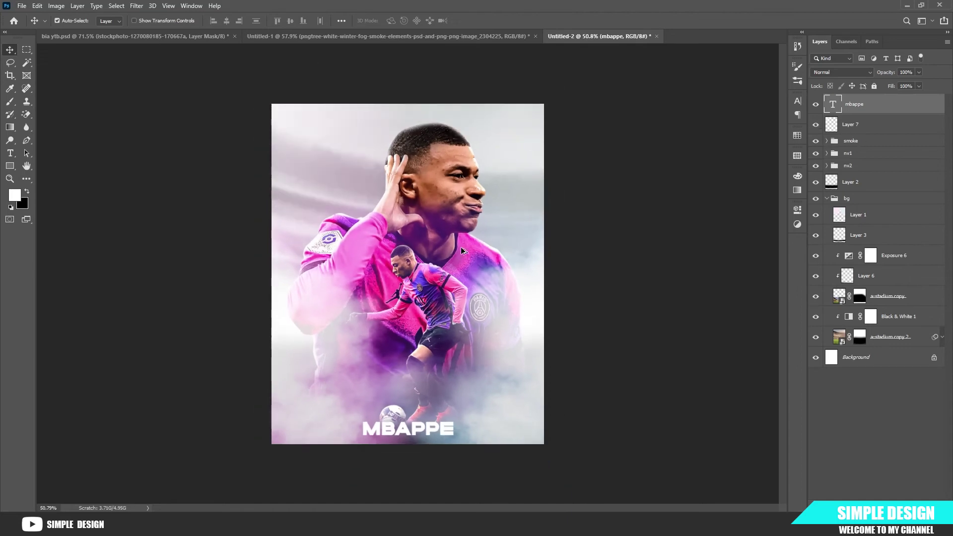
scroll(441, 262, "up", 3)
scroll(440, 262, "down", 3)
scroll(440, 265, "up", 1)
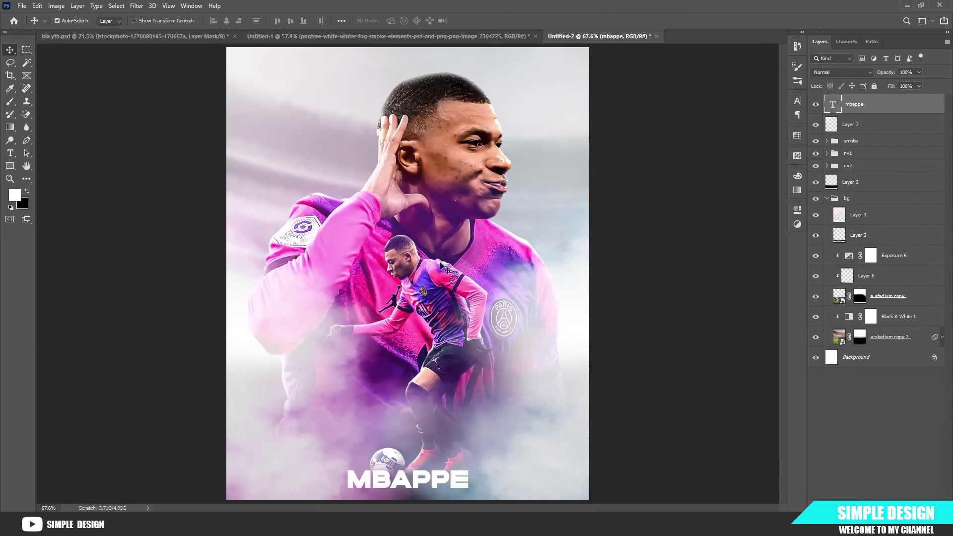
scroll(441, 265, "down", 1)
- Stamp all visible layers into a new layer on top and open the Camera Raw filter on it
key("ctrl+shift+alt+e")
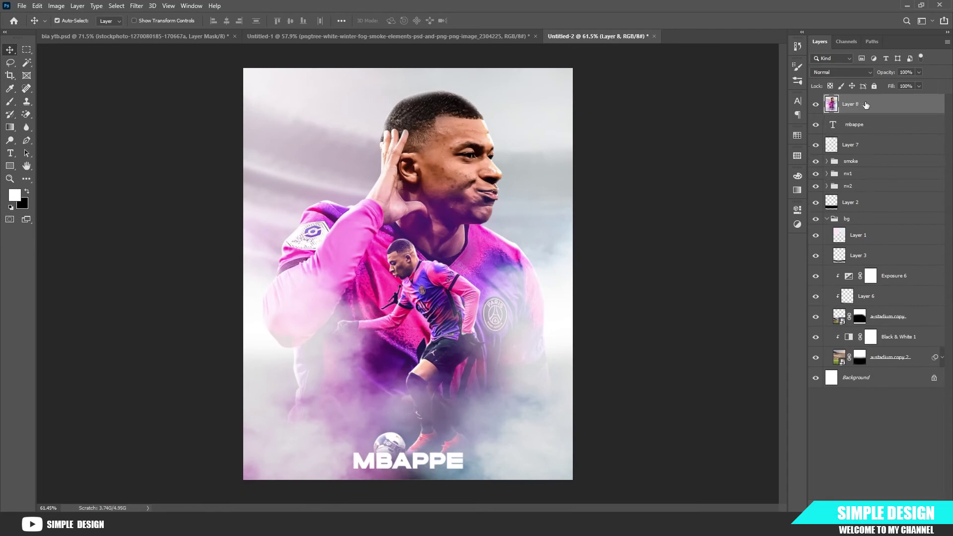
left_click(136, 5)
left_click(164, 60)
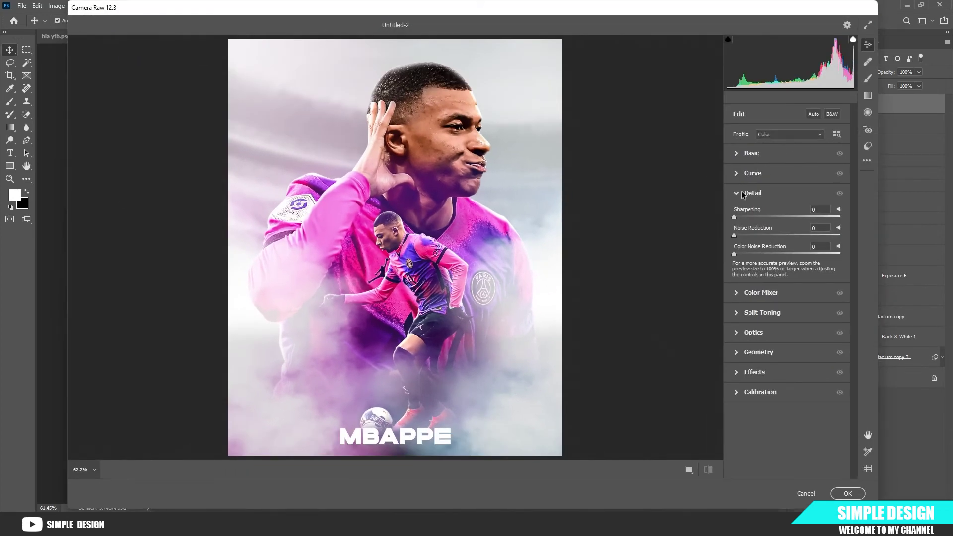
- Set the temperature to +5, adjust the texture, and raise the sharpening of the stamped poster image
left_click(747, 153)
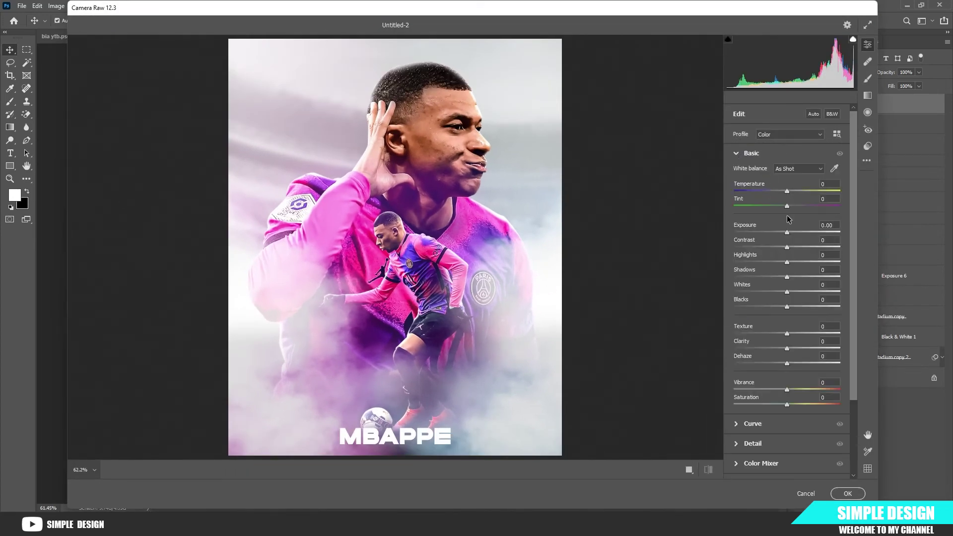
left_click_drag(786, 192, 790, 193)
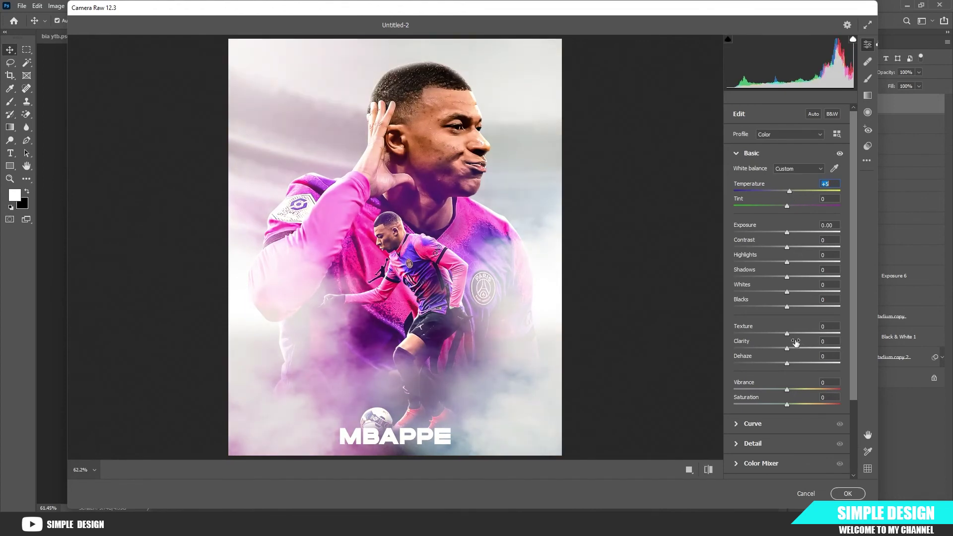
left_click_drag(786, 334, 740, 345)
left_click(740, 443)
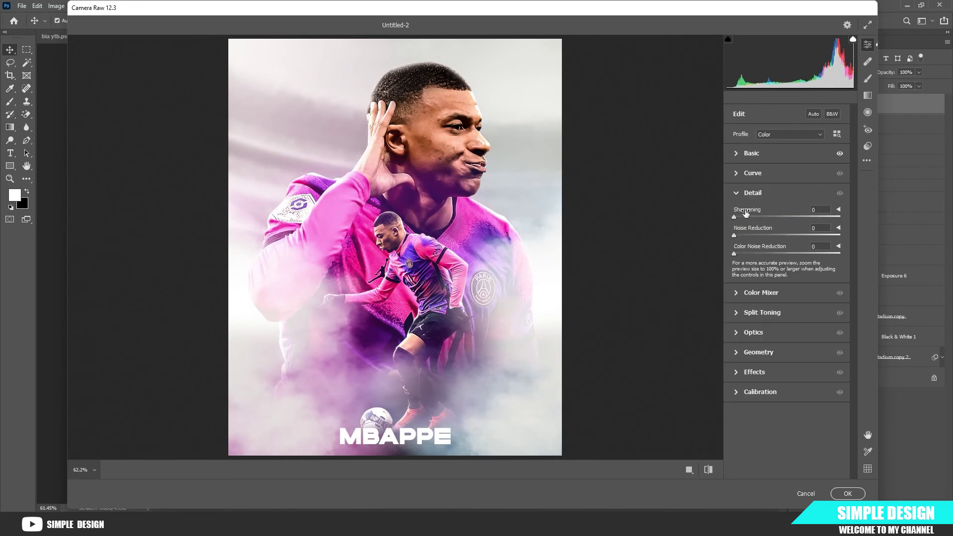
left_click_drag(733, 217, 798, 217)
- Split-tone the highlights with hue 288 and saturation 4, tint the shadows slightly, and compare with the unedited image
left_click(740, 312)
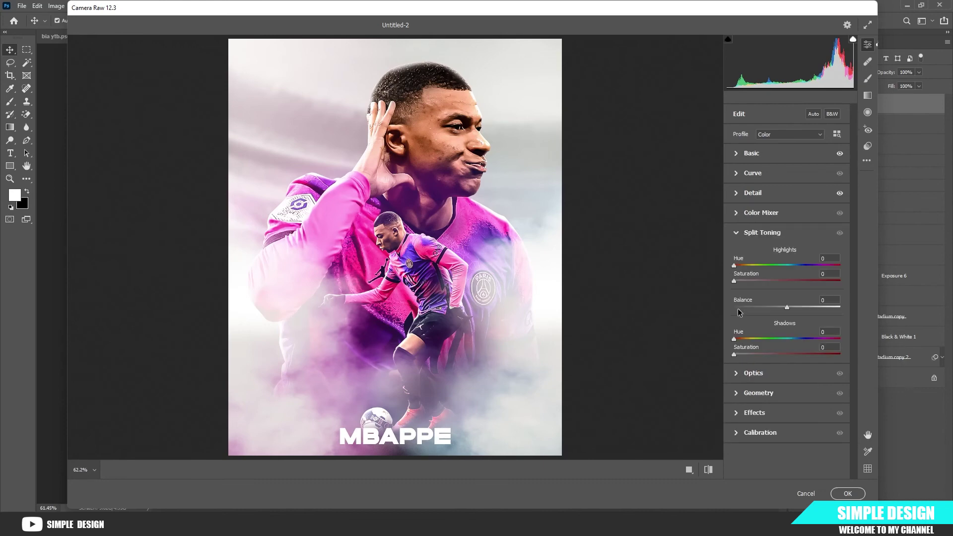
left_click_drag(734, 266, 818, 266)
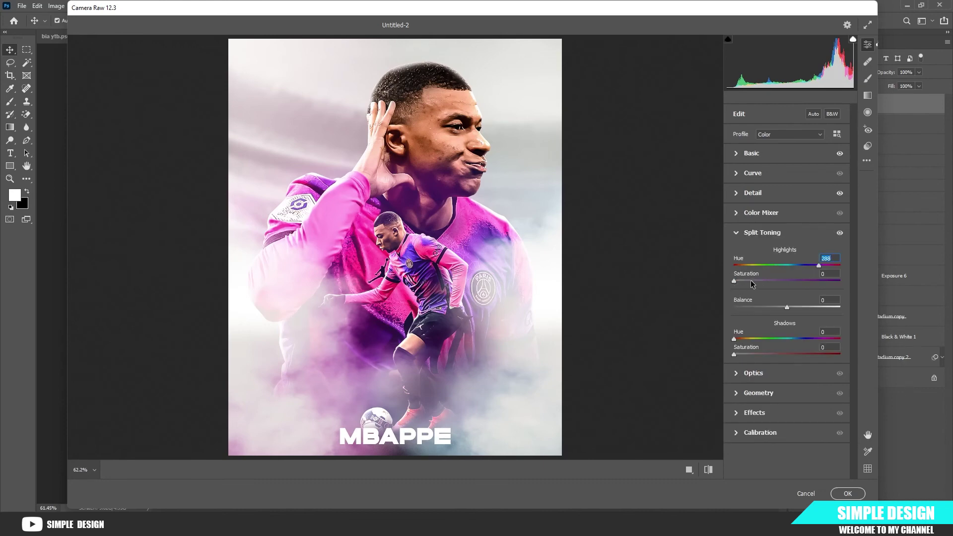
mouse_move(752, 284)
left_mouse_down()
mouse_move(764, 284)
mouse_move(737, 281)
left_mouse_up()
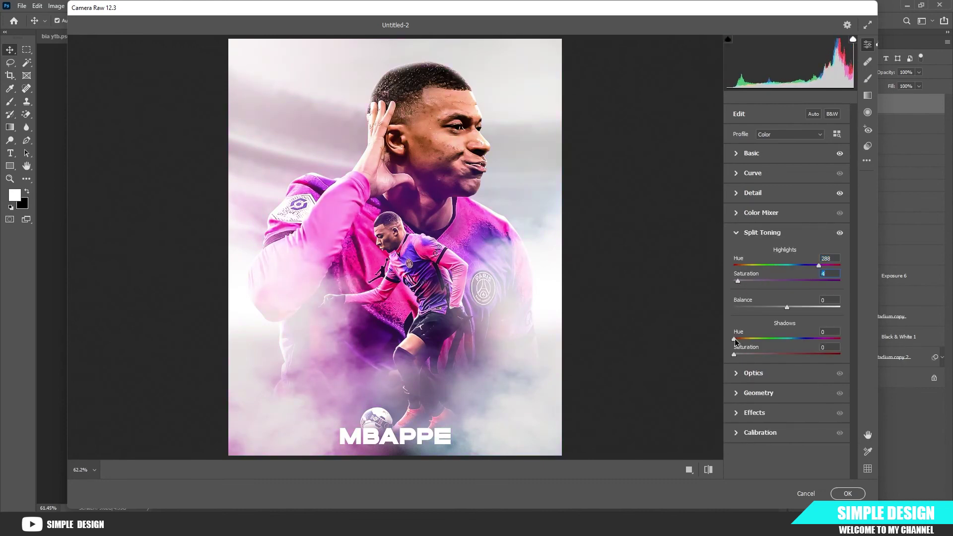
mouse_move(734, 339)
left_mouse_down()
mouse_move(821, 340)
mouse_move(808, 356)
mouse_move(738, 355)
left_mouse_up()
left_click(708, 469)
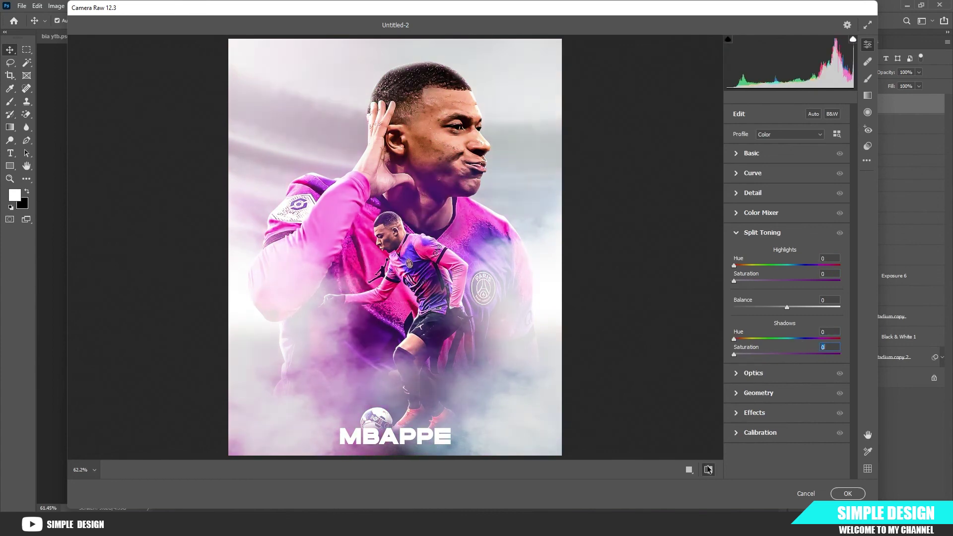
left_click(708, 469)
- Adjust the optics correction, check the player's details up close, and apply the Camera Raw edits to Layer 8
left_click(749, 373)
mouse_move(787, 294)
left_mouse_down()
mouse_move(720, 291)
mouse_move(775, 284)
left_mouse_up()
scroll(466, 203, "up", 4)
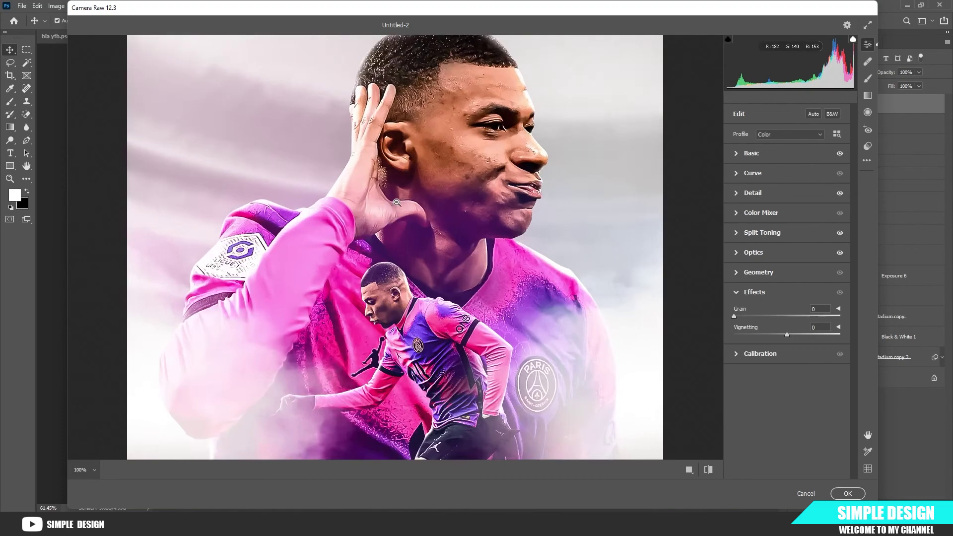
scroll(465, 203, "down", 5)
left_click(847, 493)
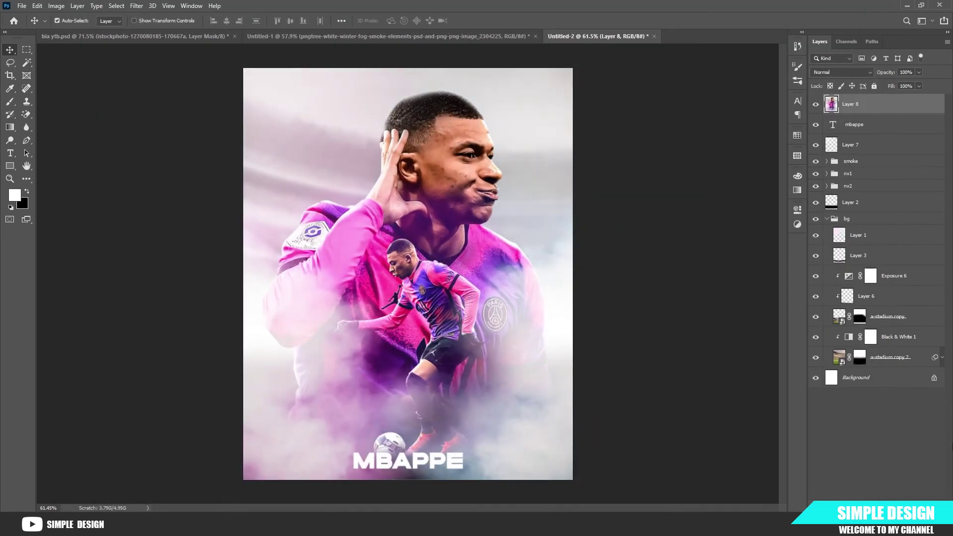
- Add a Color Lookup adjustment above Layer 8 using Fuji F125 Kodak 2395 and set its blend mode to Hue
left_click(868, 502)
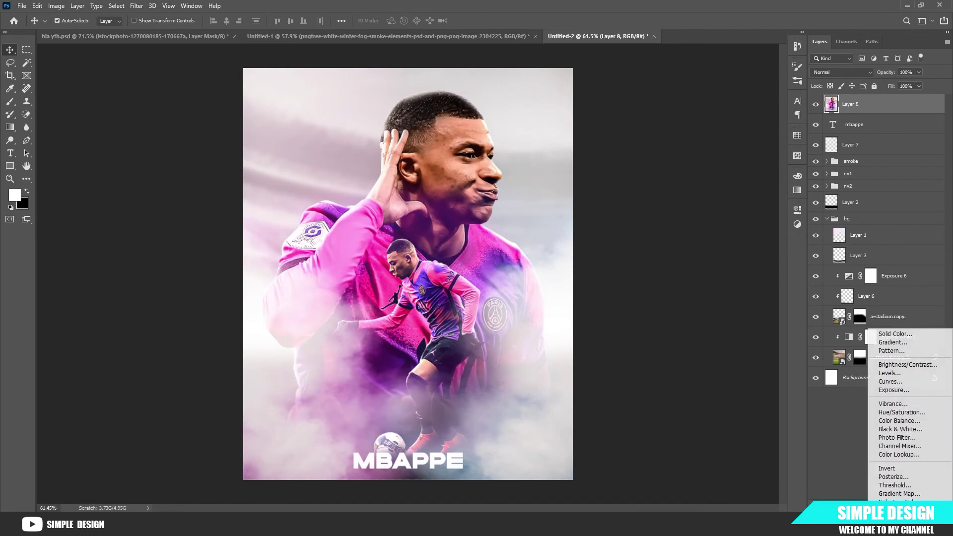
left_click(888, 455)
left_click(712, 239)
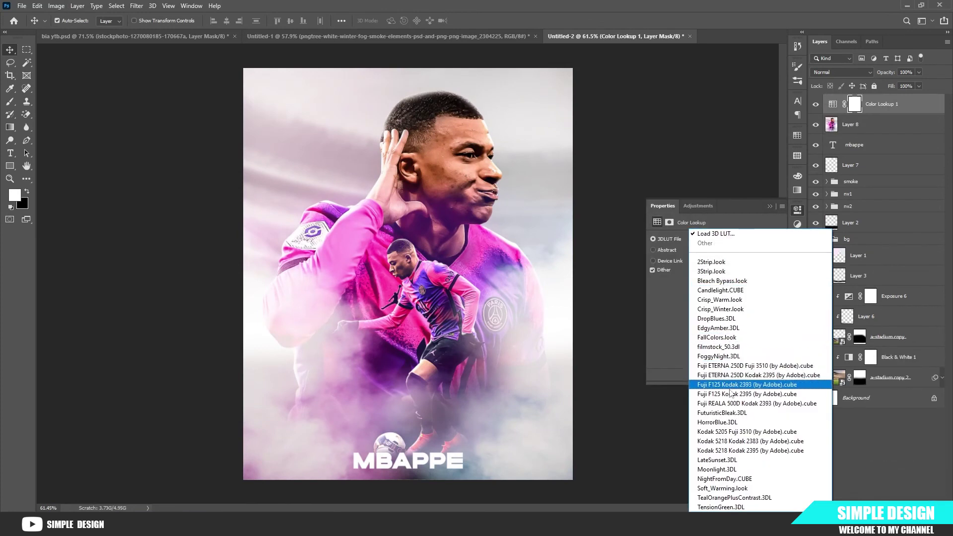
left_click(725, 395)
left_click(836, 74)
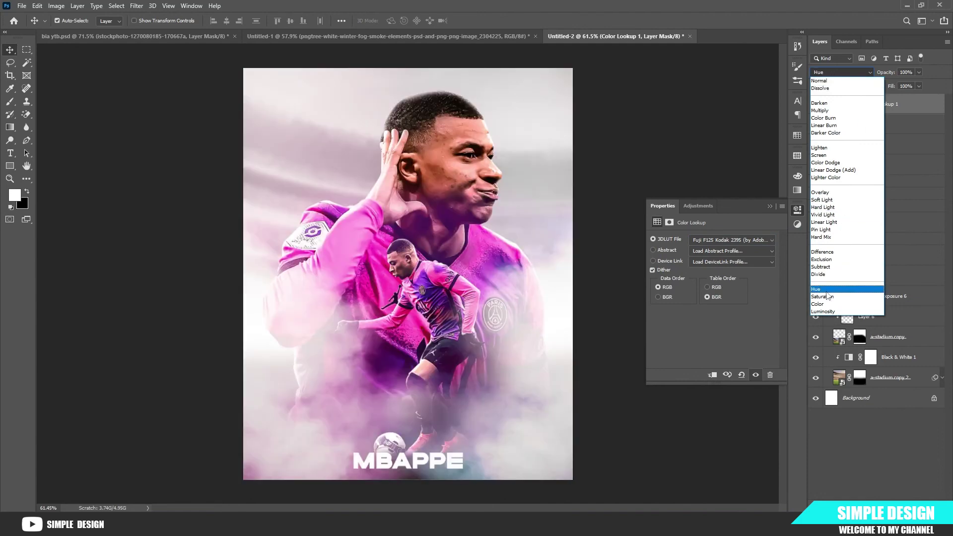
left_click(825, 290)
left_click(776, 207)
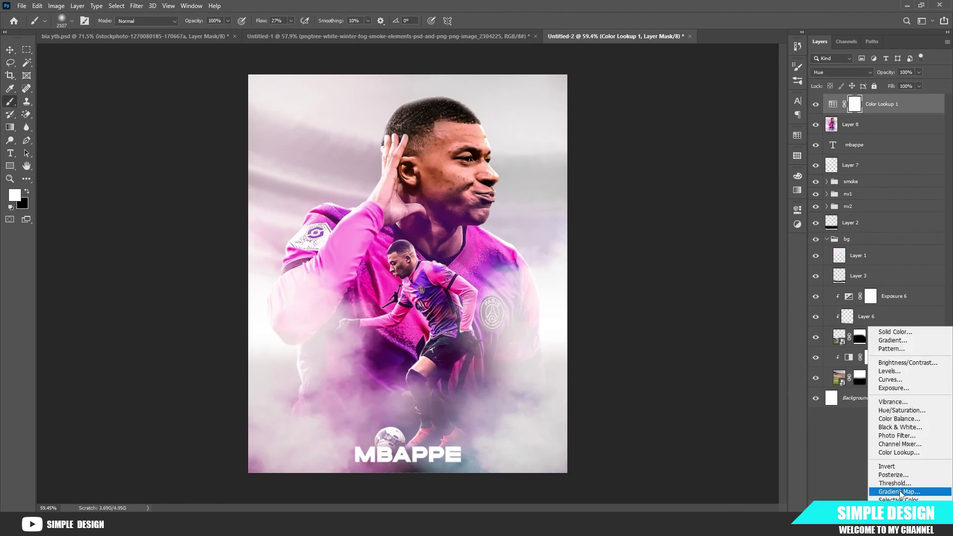
- Add a Gradient Map adjustment above the Color Lookup, running from magenta (about #ff00d2) to white
left_click(901, 492)
left_click(677, 243)
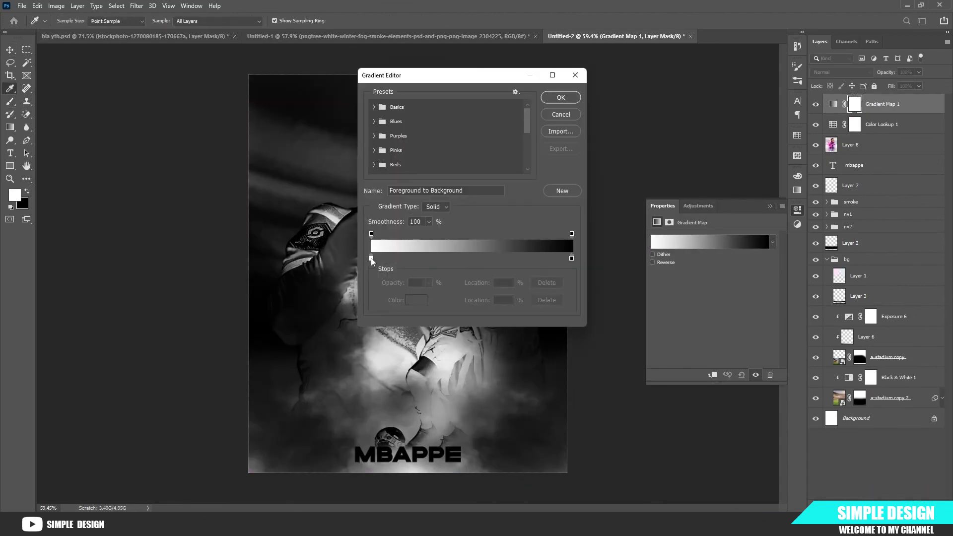
double_click(371, 258)
left_click_drag(479, 201, 481, 214)
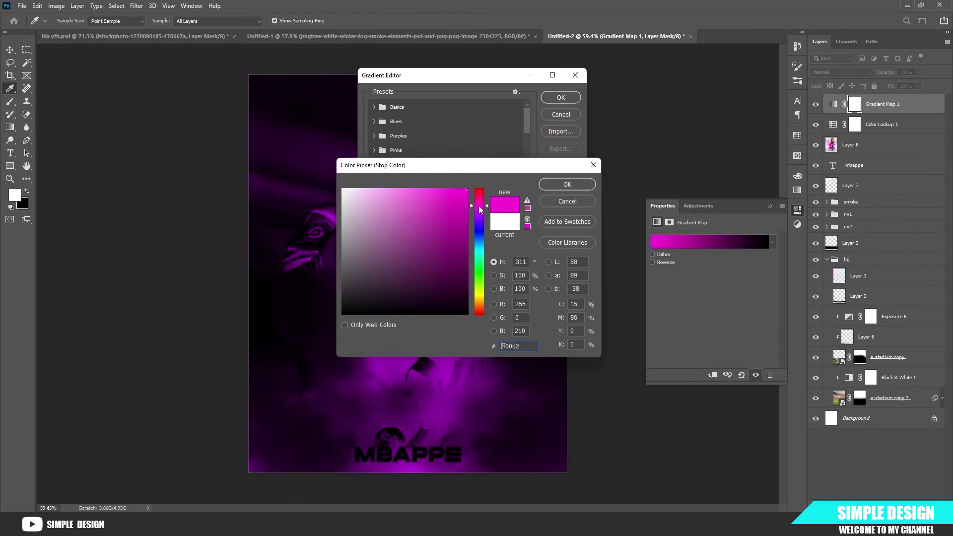
left_click(553, 189)
double_click(572, 258)
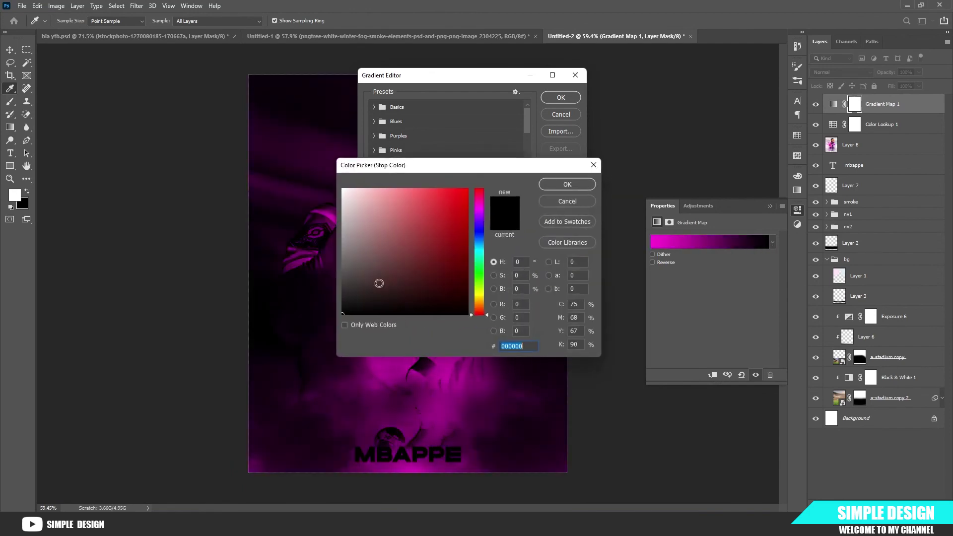
left_click(341, 187)
left_click(558, 186)
left_click(560, 99)
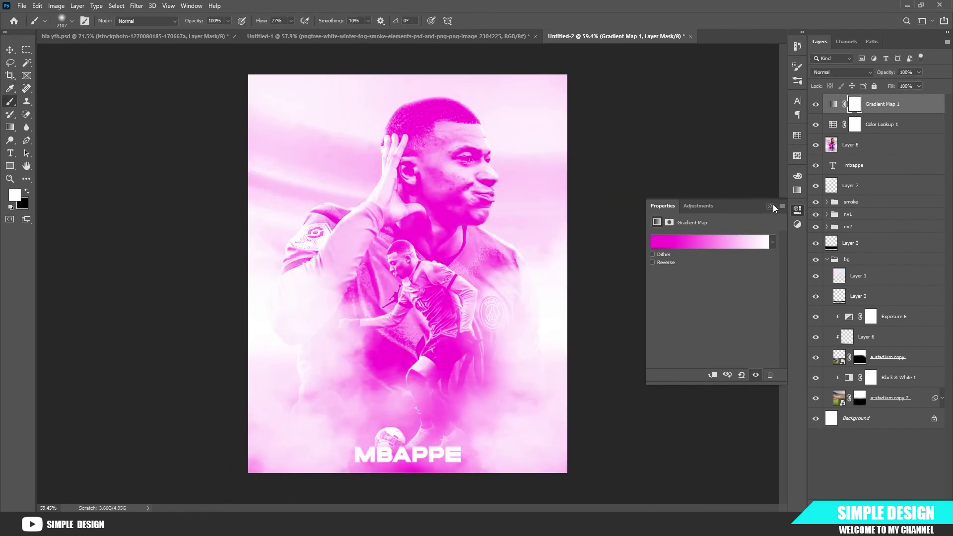
- Invert the Gradient Map's mask to black and dab white with a very large soft brush at 27% flow to tint the poster's upper area
key("b")
key("ctrl+i")
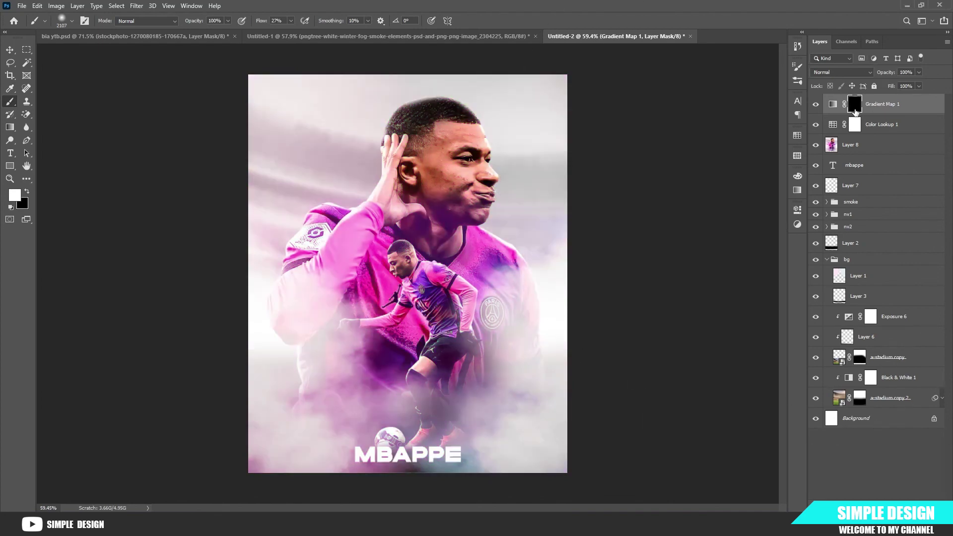
scroll(436, 217, "down", 1)
scroll(435, 217, "down", 2)
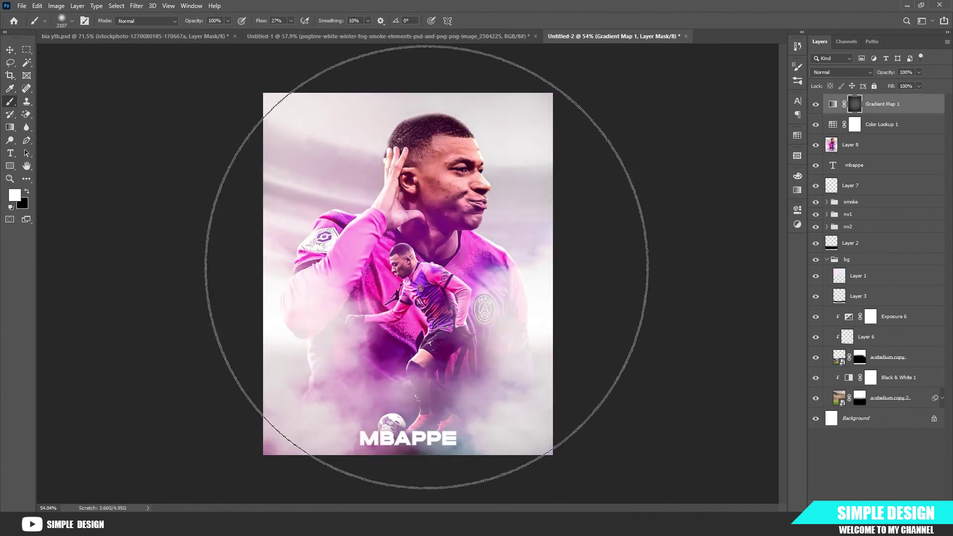
left_click(403, 120)
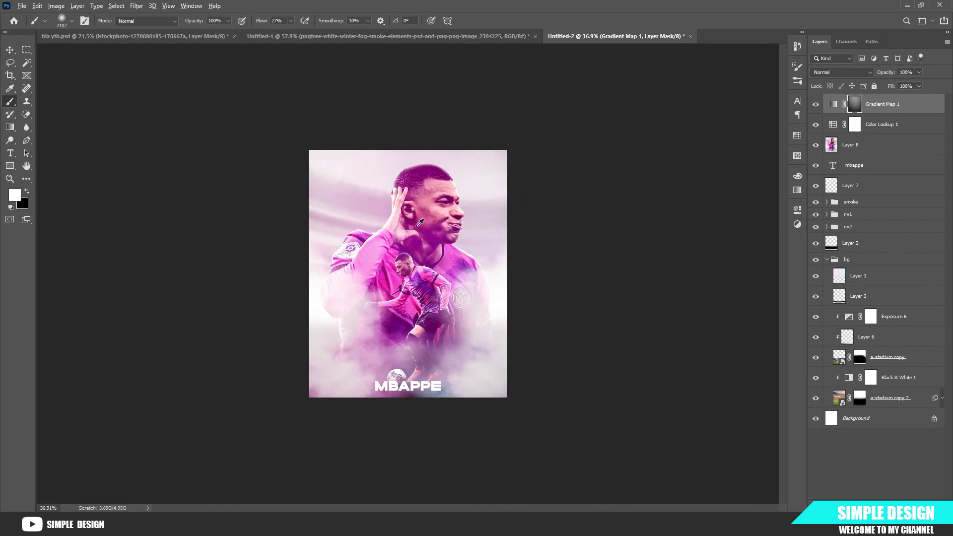
scroll(407, 274, "up", 3)
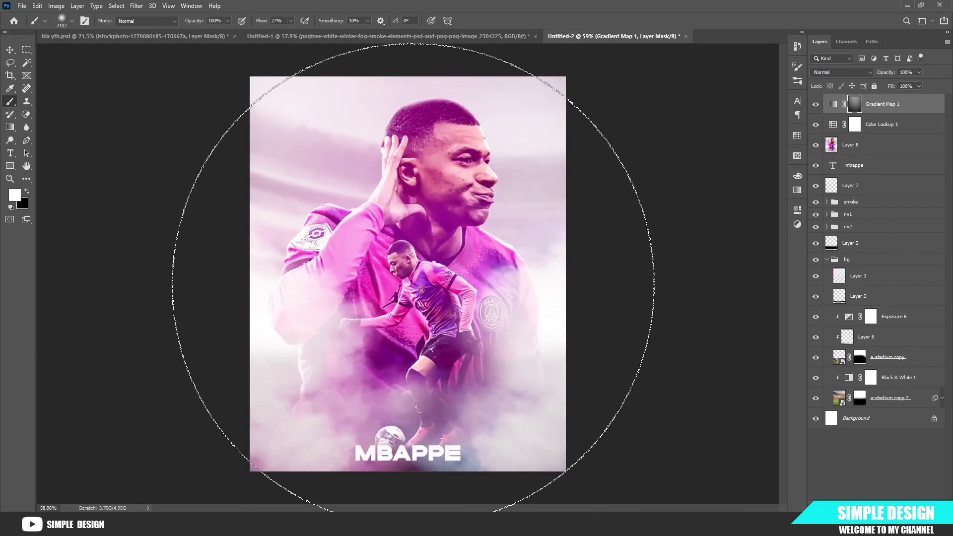
key("v")
scroll(410, 278, "down", 1)
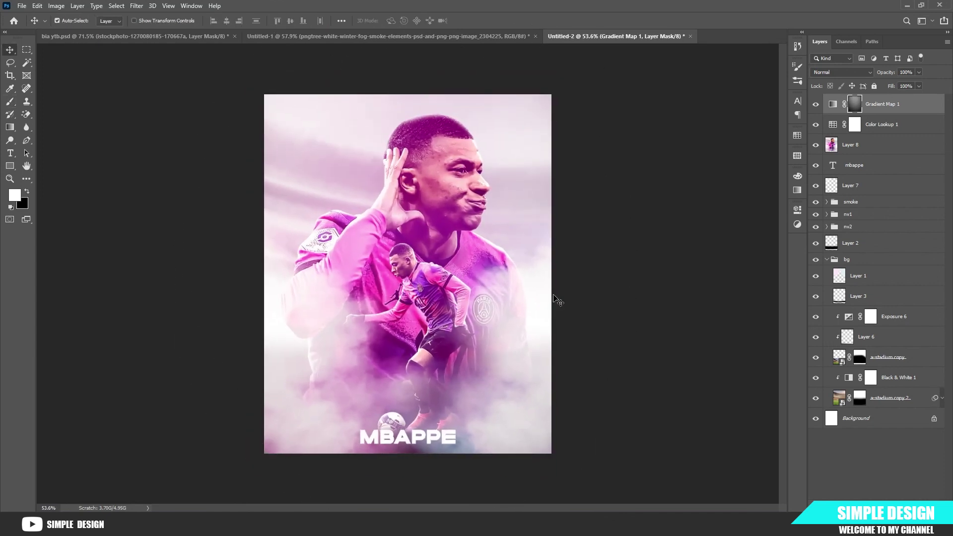